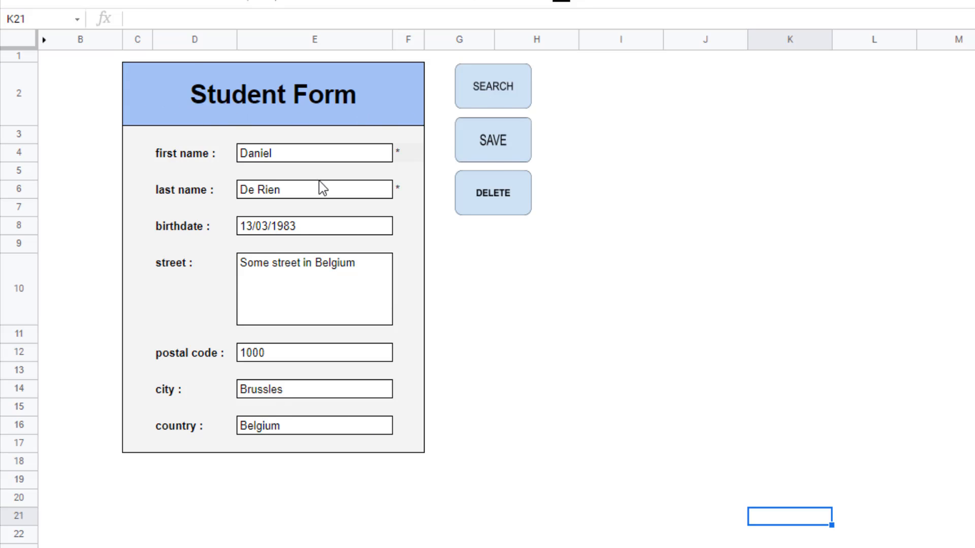
Examine the Student Form's entry fields from first name down to country
left_click(322, 156)
left_click(302, 189)
left_click(272, 297)
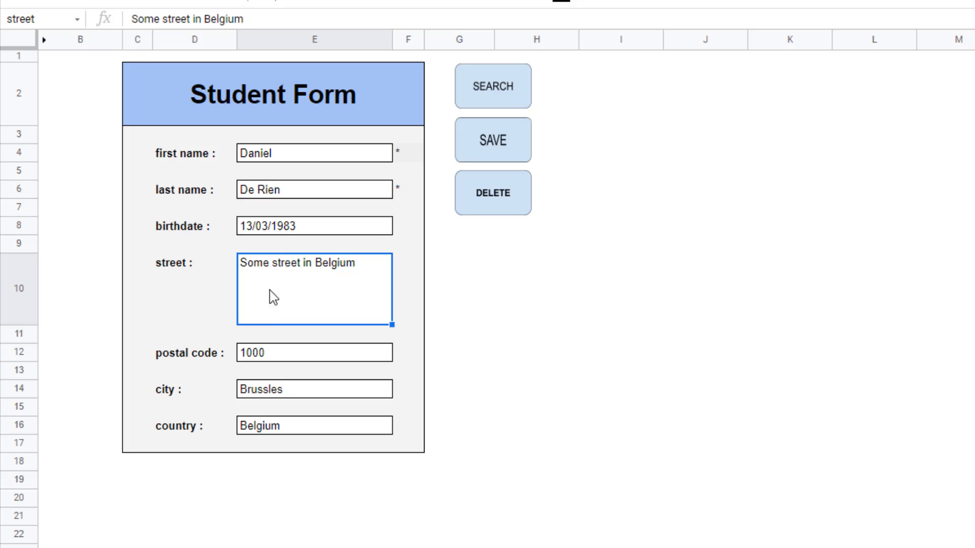
left_click(262, 357)
left_click(257, 394)
left_click(253, 426)
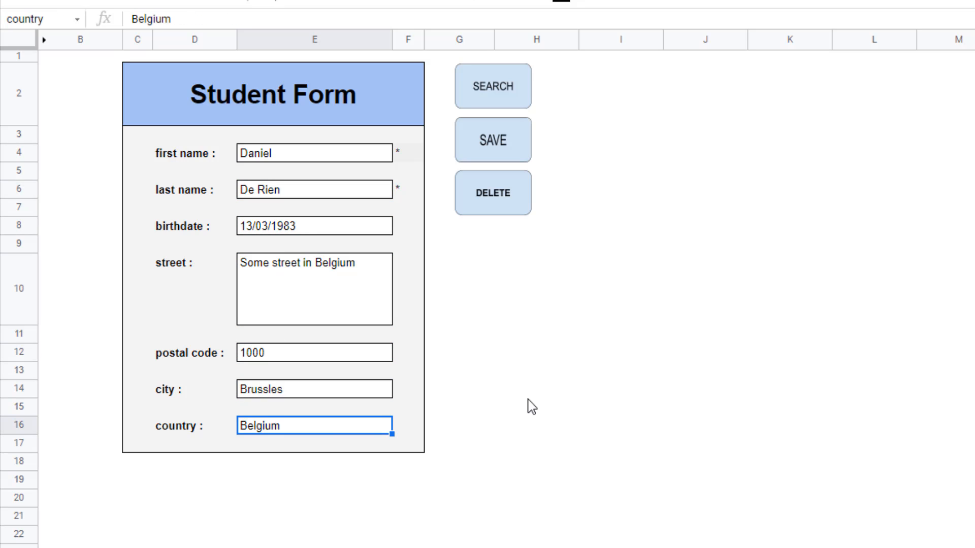
left_click(531, 406)
key("Right")
key("Right")
key("Right")
key("Right")
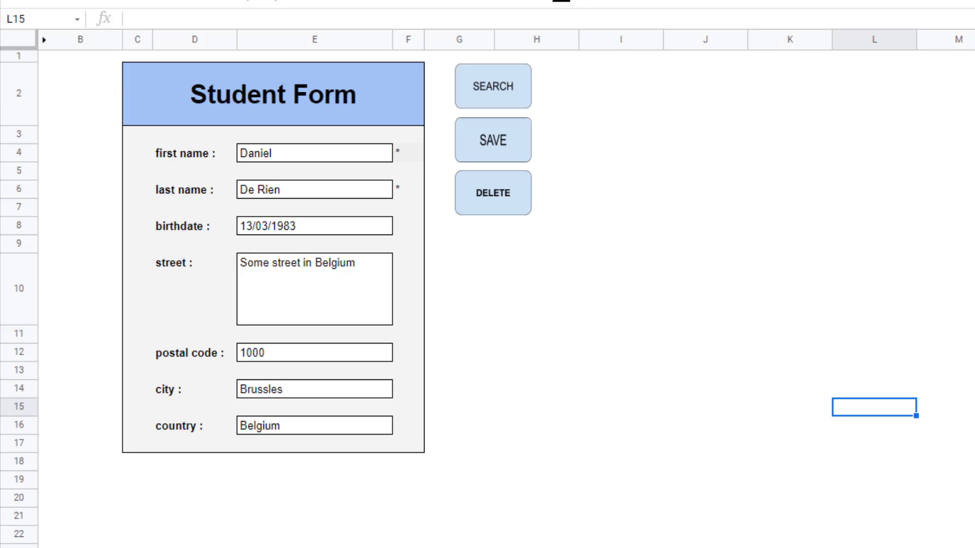
View the student's stored record in row 2 of the database sheet, and return to the form
key("ctrl+Page_Down")
left_click_drag(59, 81, 972, 79)
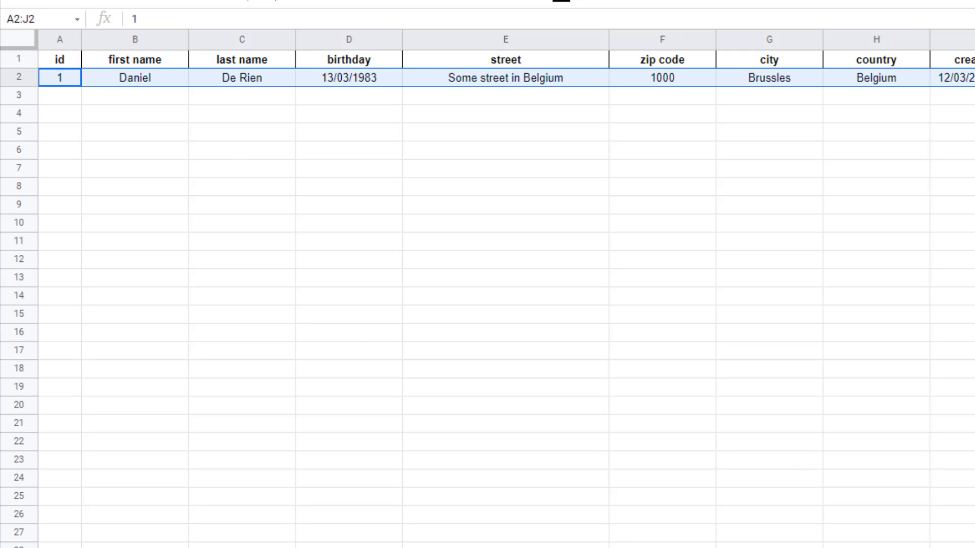
key("ctrl+Page_Up")
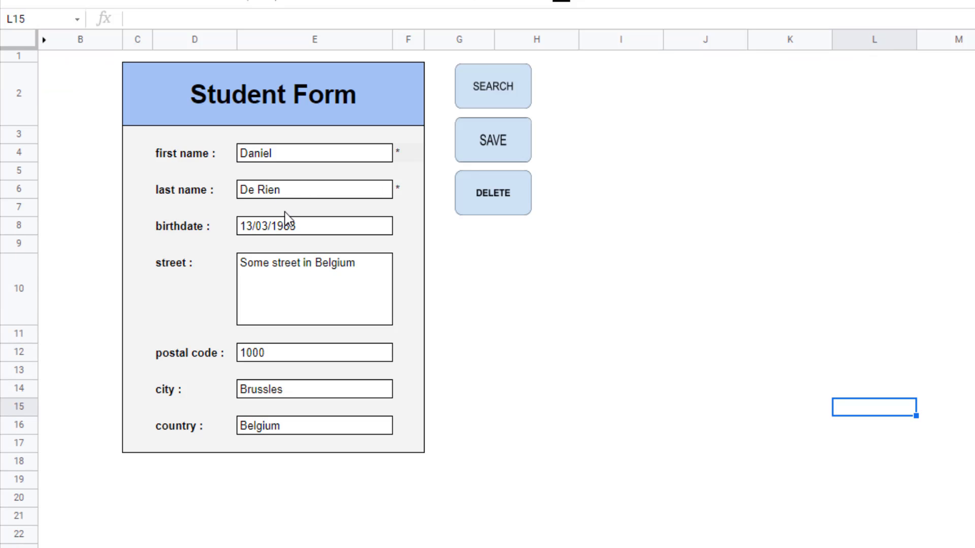
Clear the birthdate through country fields and run the form's search to reload the student's details
left_click_drag(285, 226, 277, 434)
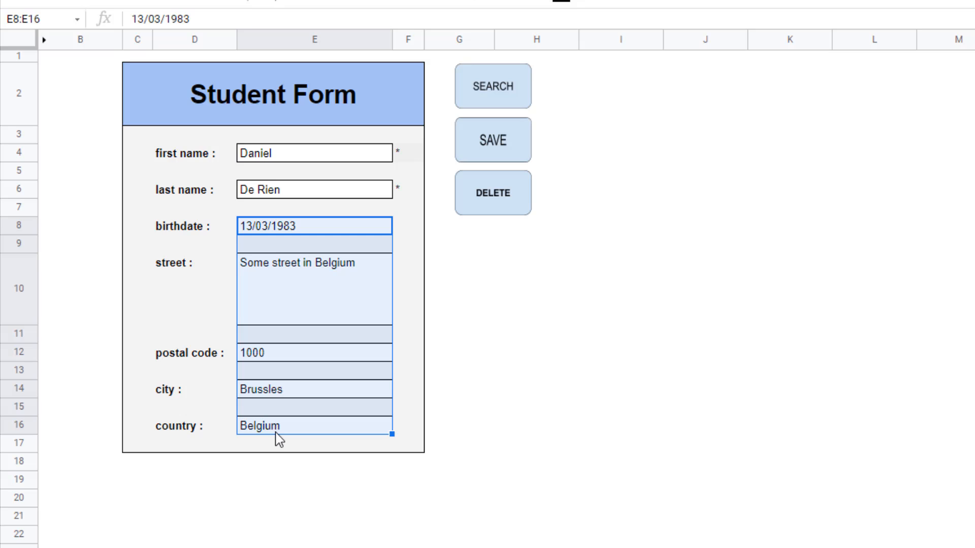
key("Delete")
left_click(641, 341)
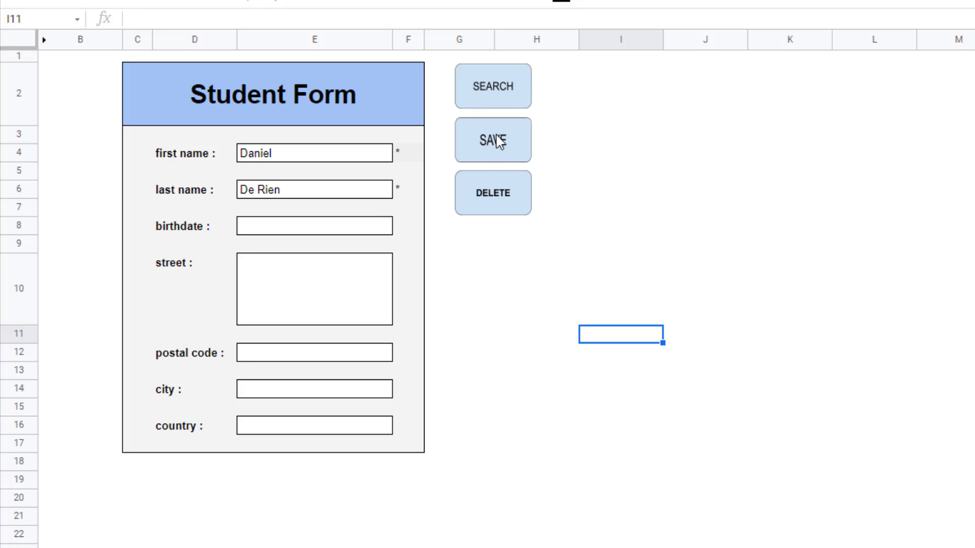
left_click(513, 92)
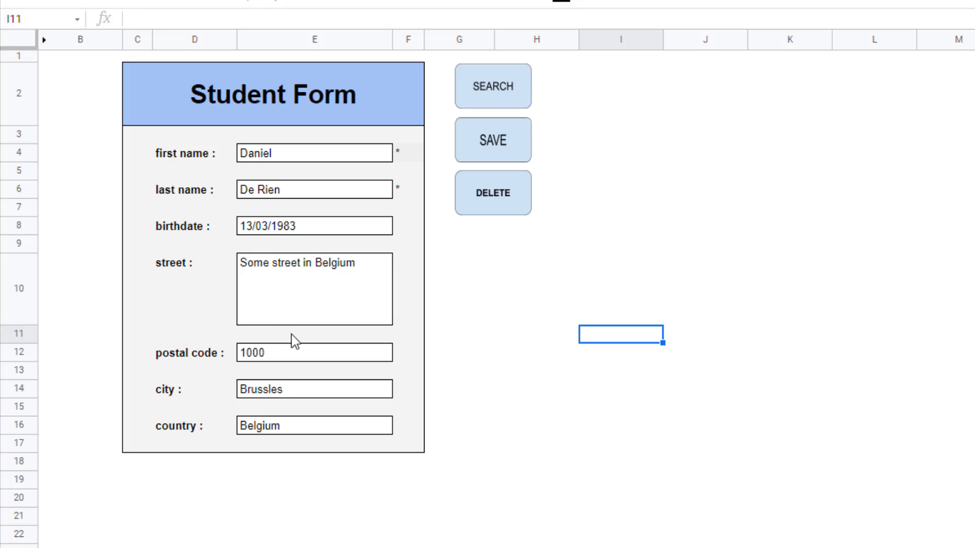
Check the student's database record, delete the student through the form with confirmation, and view the database sheet again
left_click(229, 547)
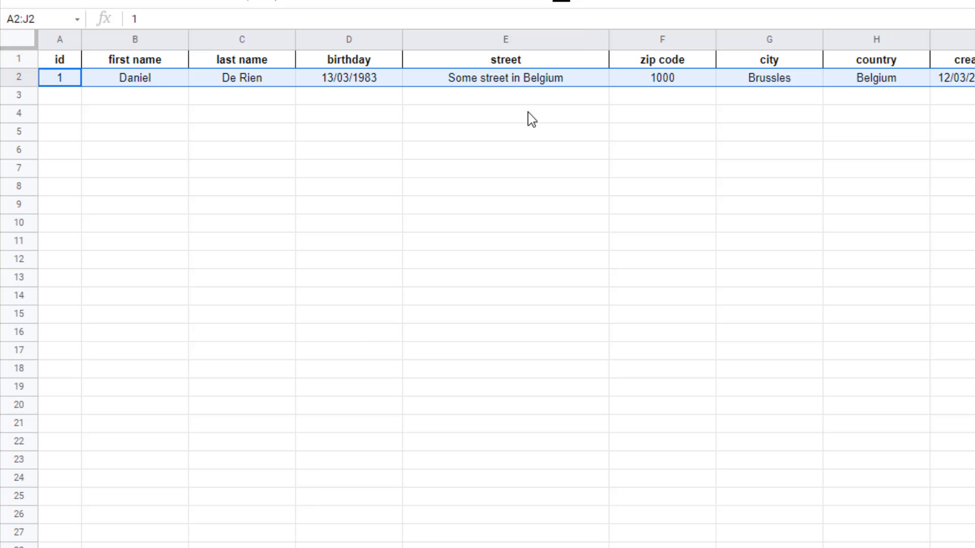
left_click(127, 547)
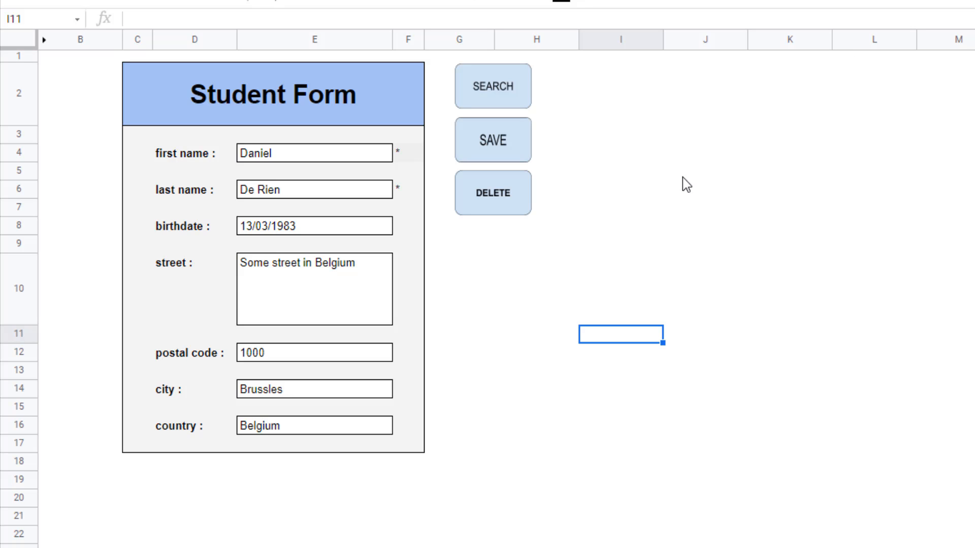
left_click(486, 204)
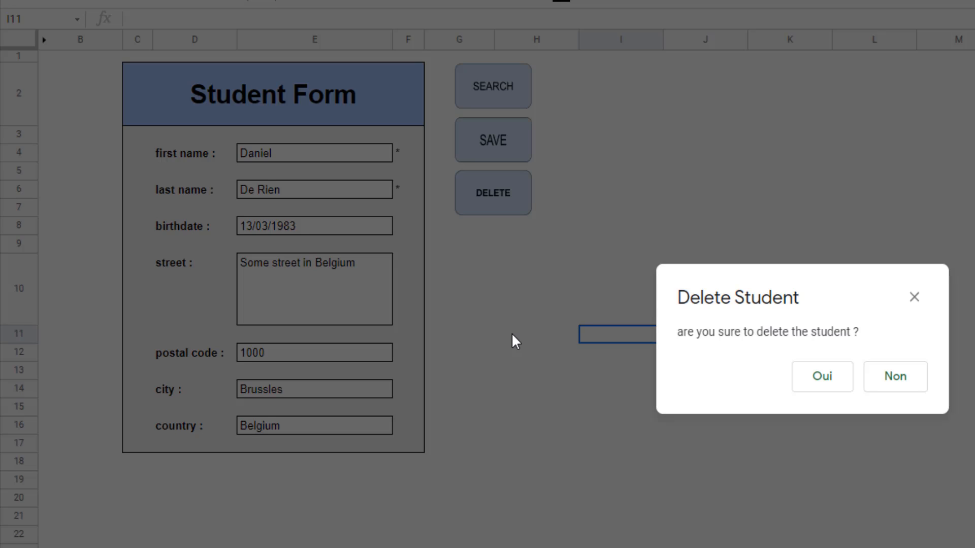
left_click(805, 385)
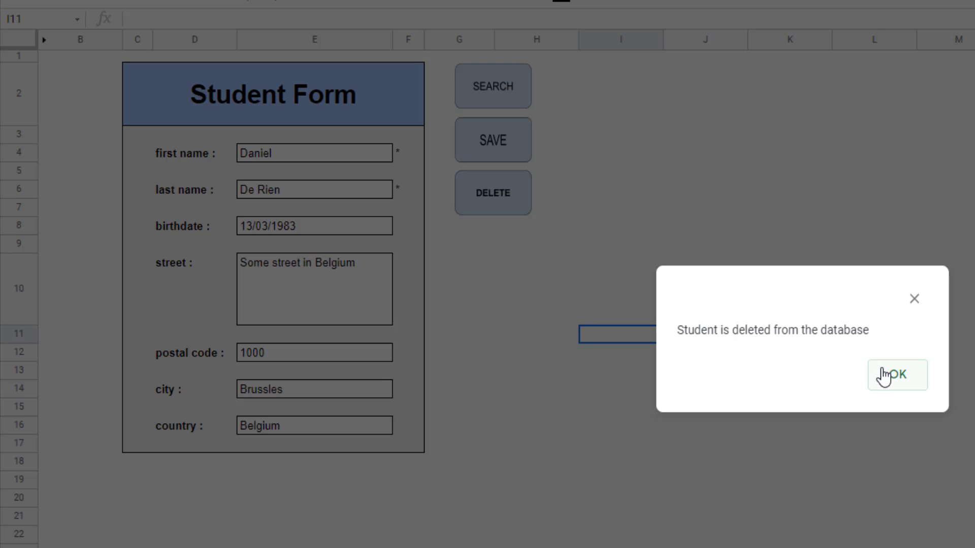
left_click(896, 375)
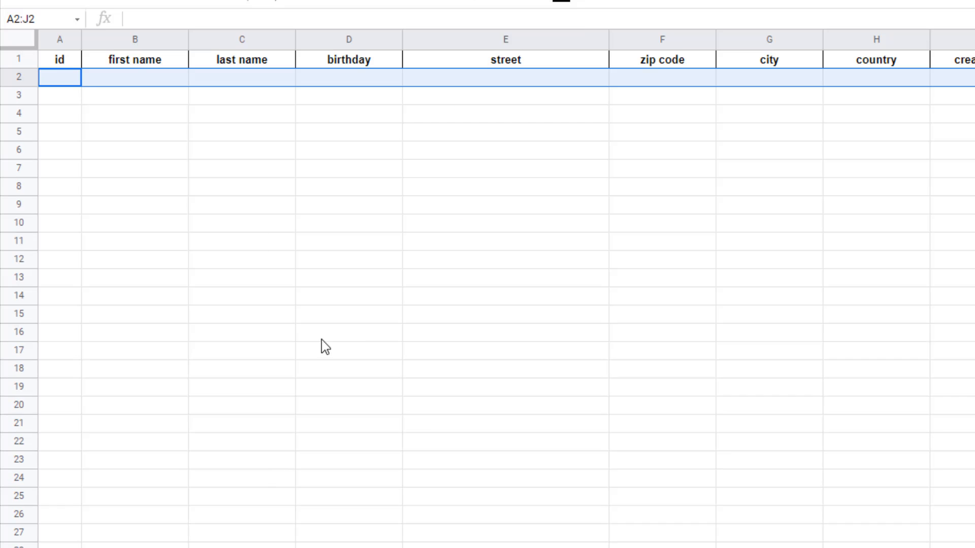
left_click(374, 393)
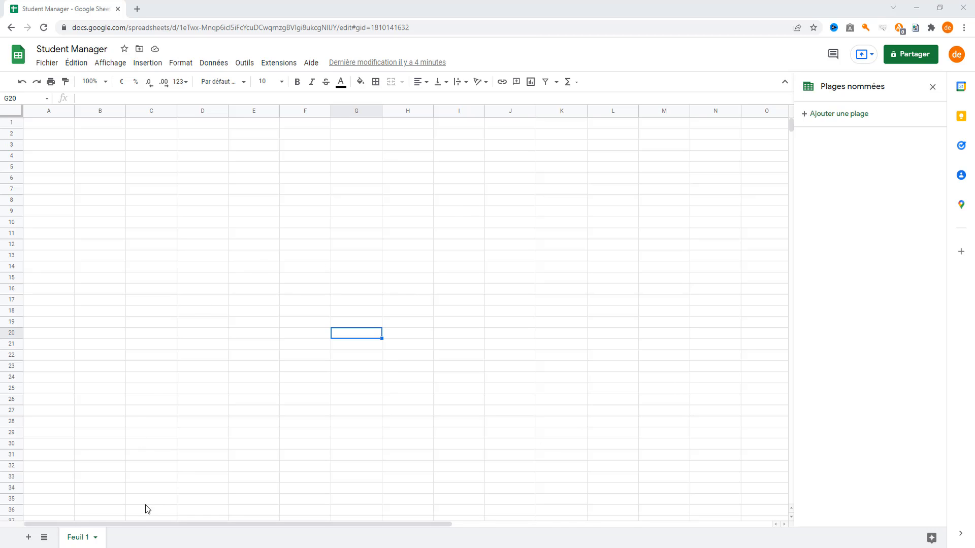
Rename the Feuil 1 sheet of the Student Manager spreadsheet to Config
left_click(82, 541)
double_click(81, 540)
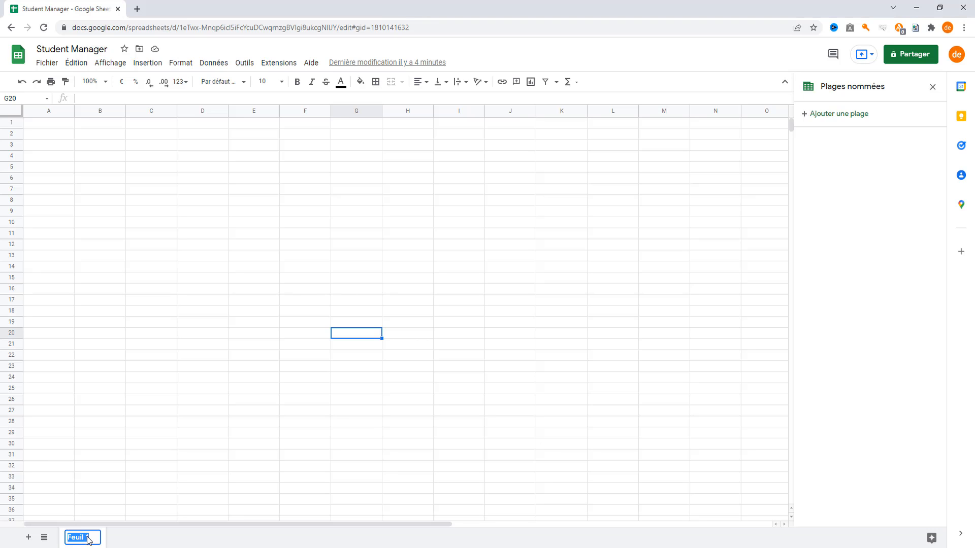
type("Confi")
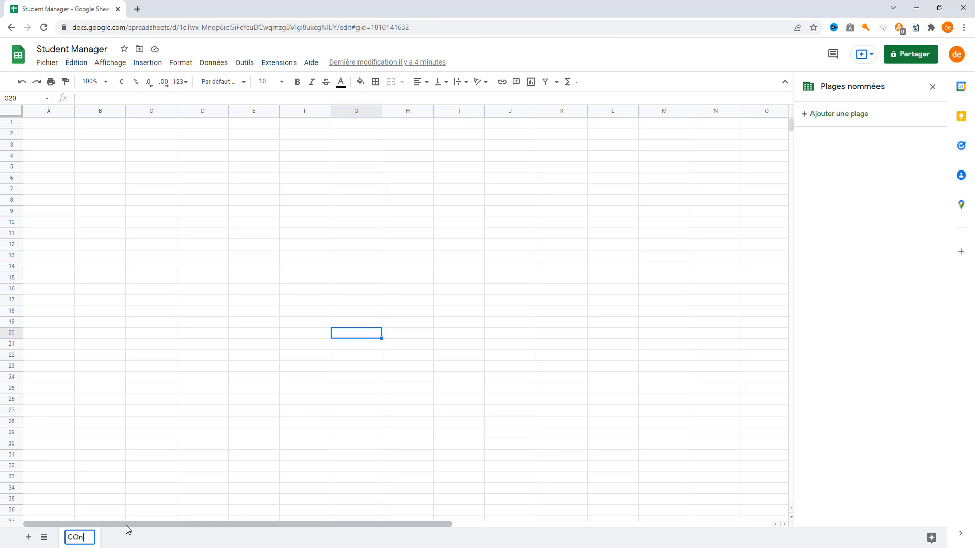
type("g")
key("Return")
left_click(446, 269)
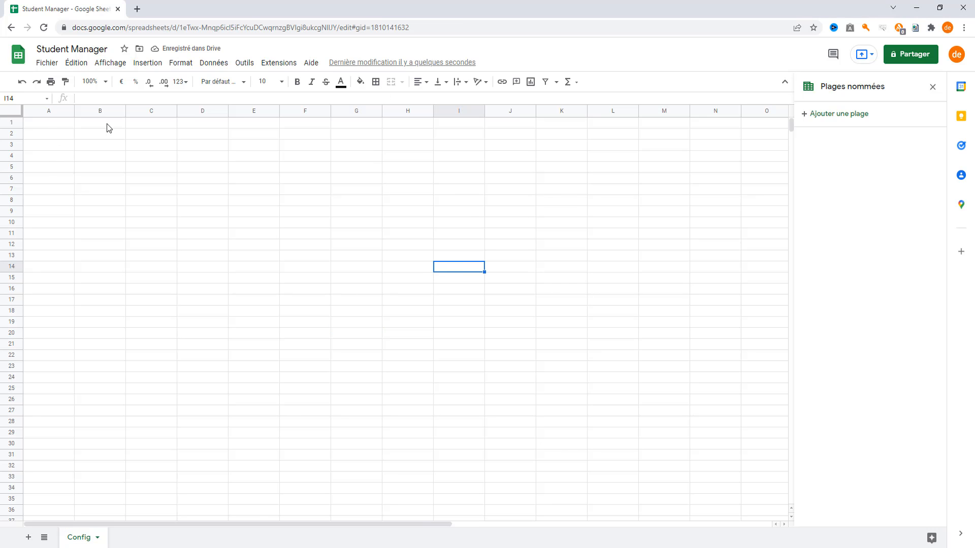
Enter the label "student Id" in A1 and the value 1 in B1 of the Config sheet
left_click(67, 127)
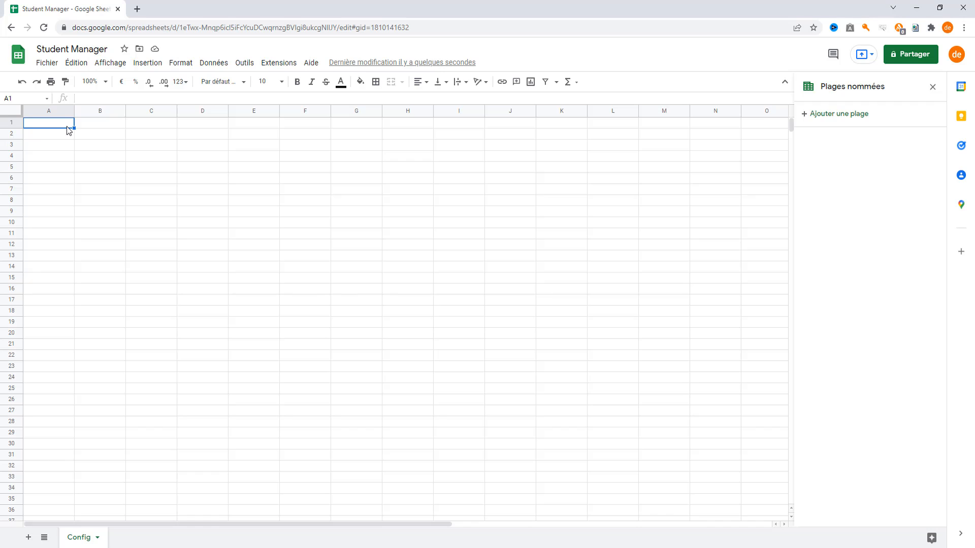
type("student Id")
key("Tab")
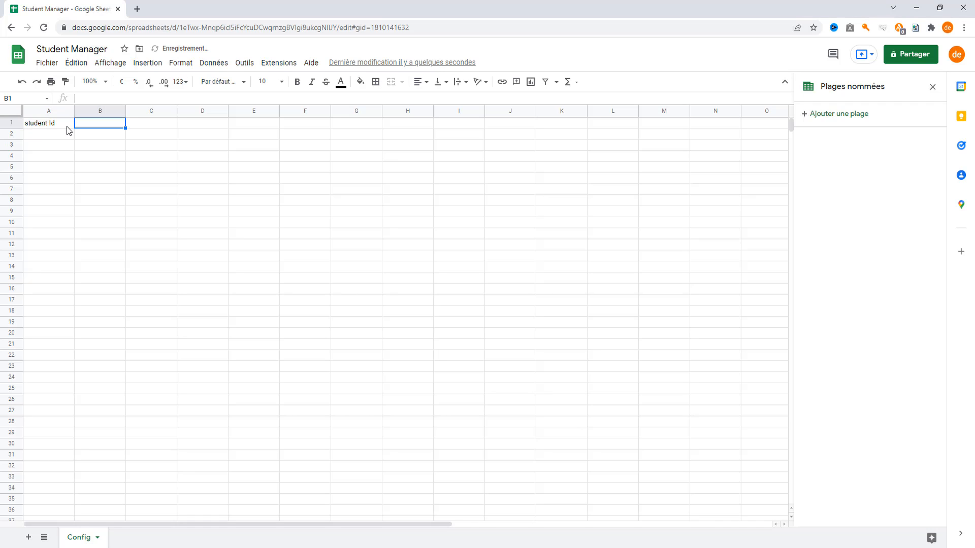
type("1")
key("Return")
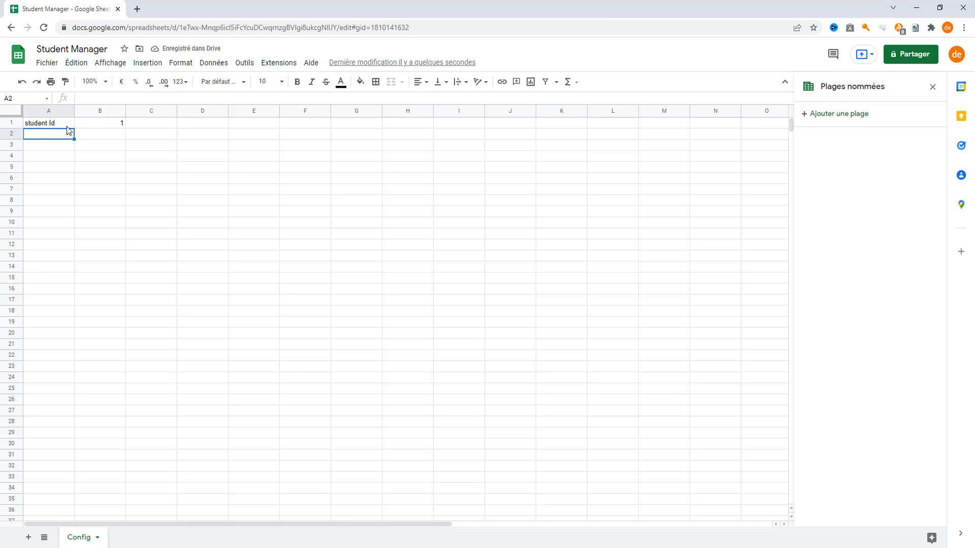
Define cell B1 of the Config sheet as a named range called StudentID
left_click(114, 124)
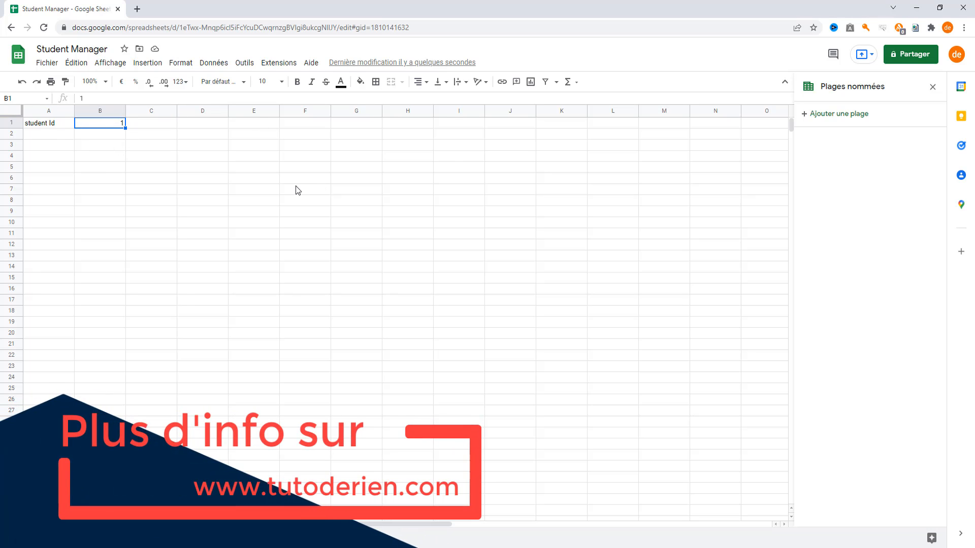
left_click(213, 63)
left_click(227, 202)
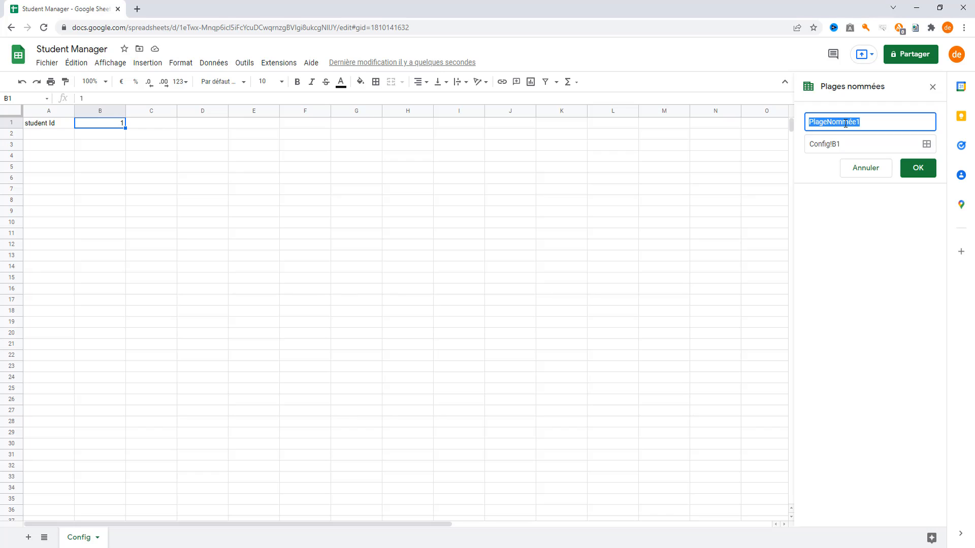
left_click(867, 124)
double_click(869, 127)
type("StudentID")
left_click(906, 172)
left_click(540, 244)
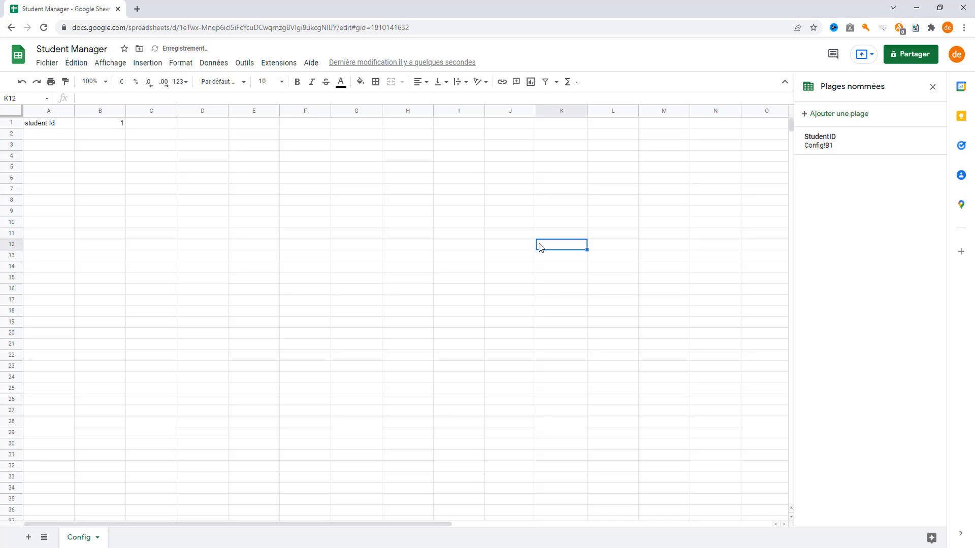
left_click(932, 87)
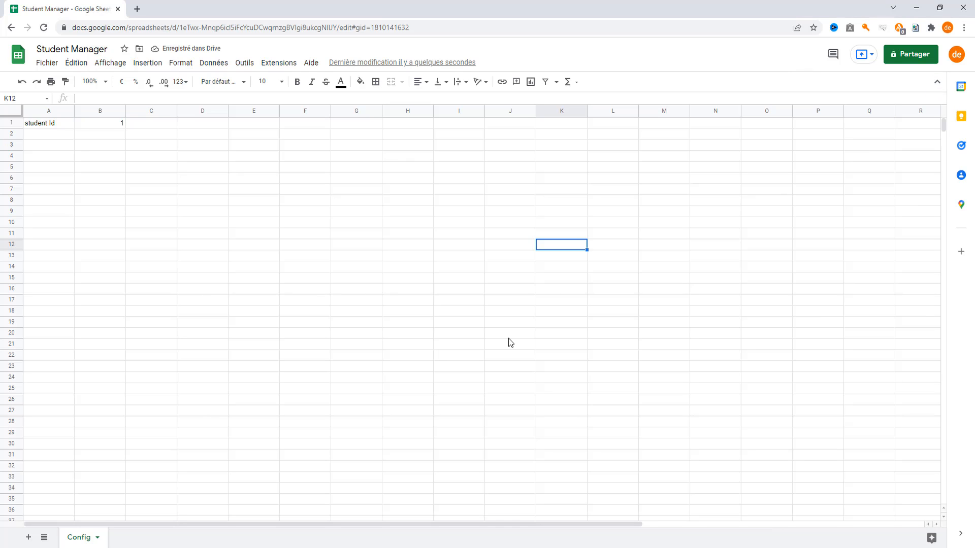
right_click(81, 539)
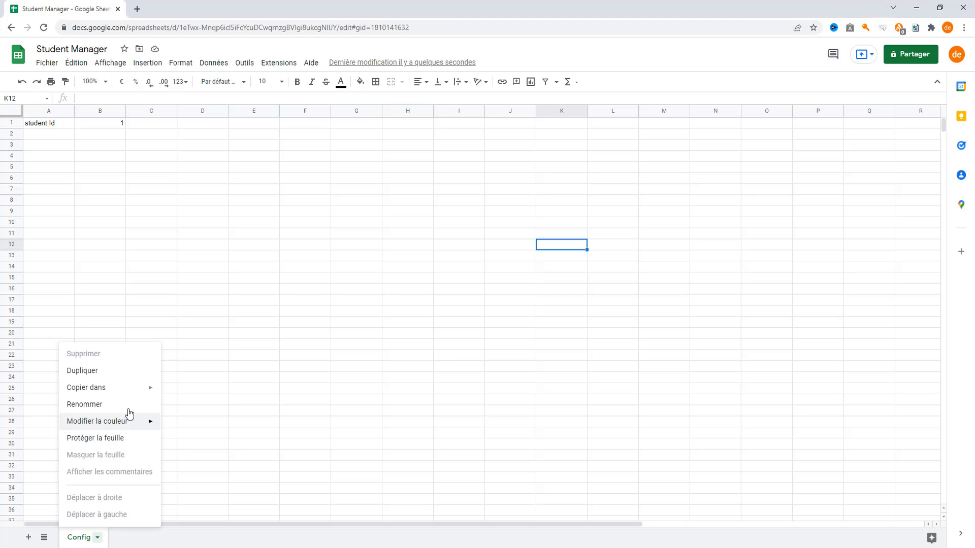
mouse_move(127, 386)
left_click(203, 391)
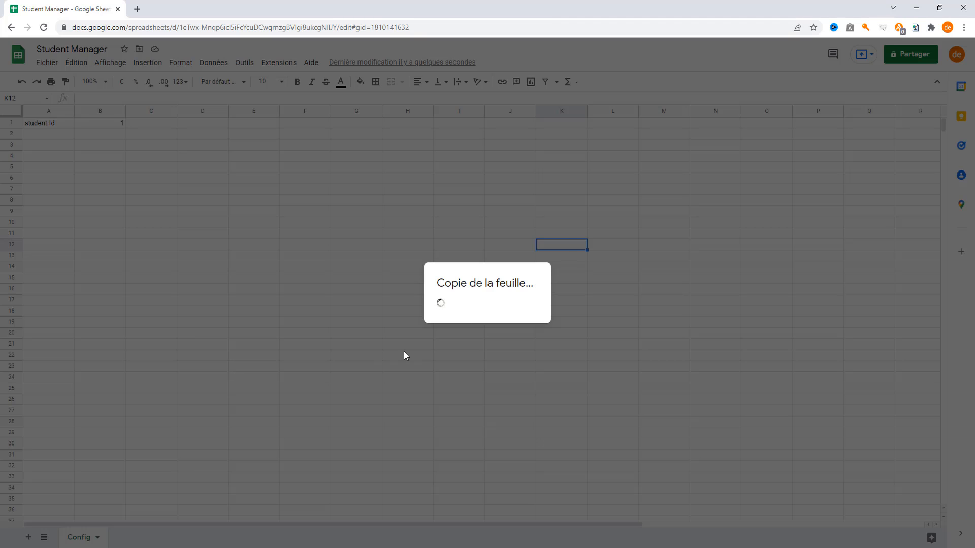
left_click(546, 261)
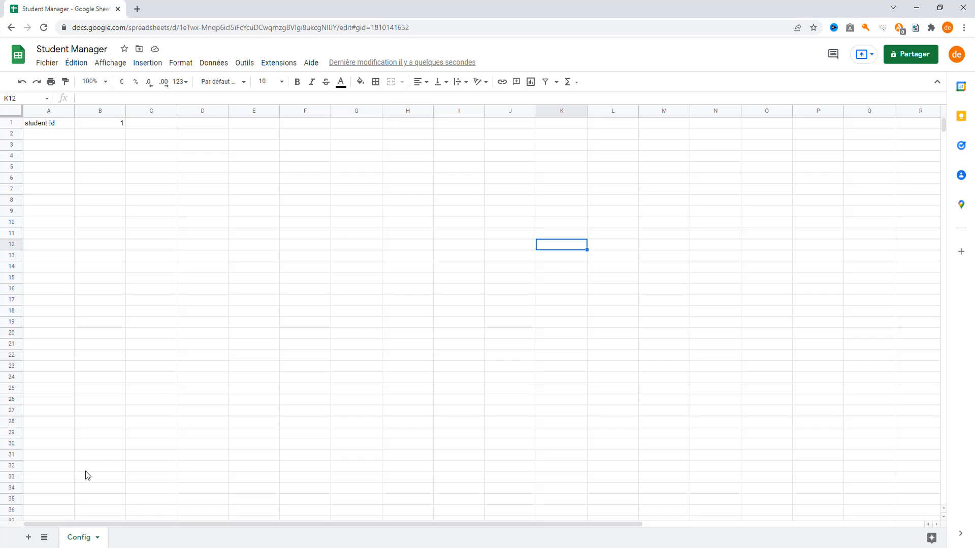
Add a new sheet after Config and name it Student
left_click(28, 537)
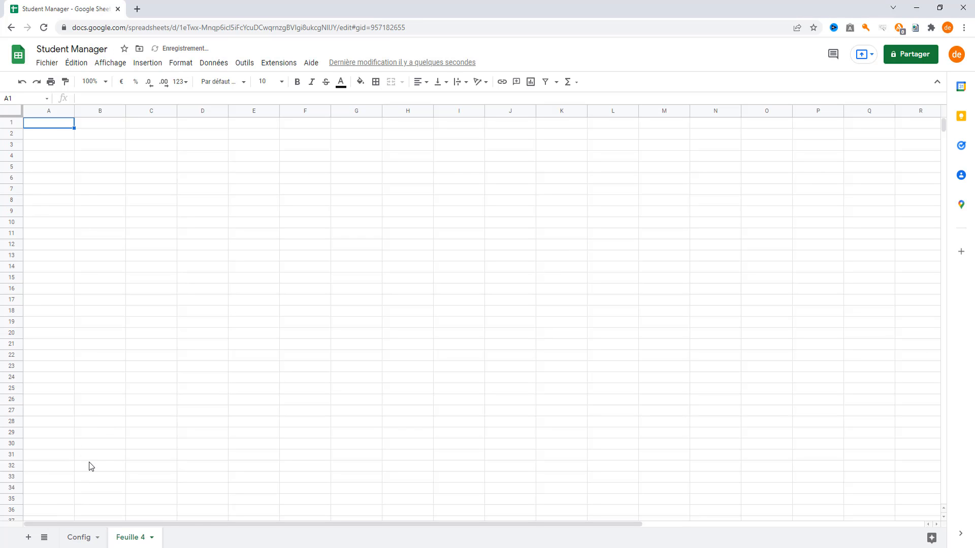
double_click(128, 537)
type("Stduent")
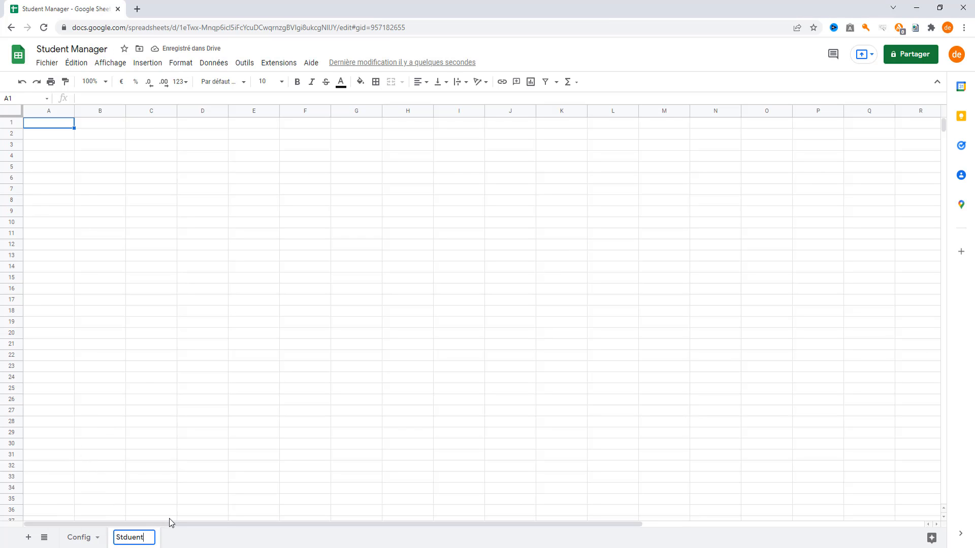
key("BackSpace")
key("BackSpace")
key("BackSpace")
type("uden")
left_click(210, 344)
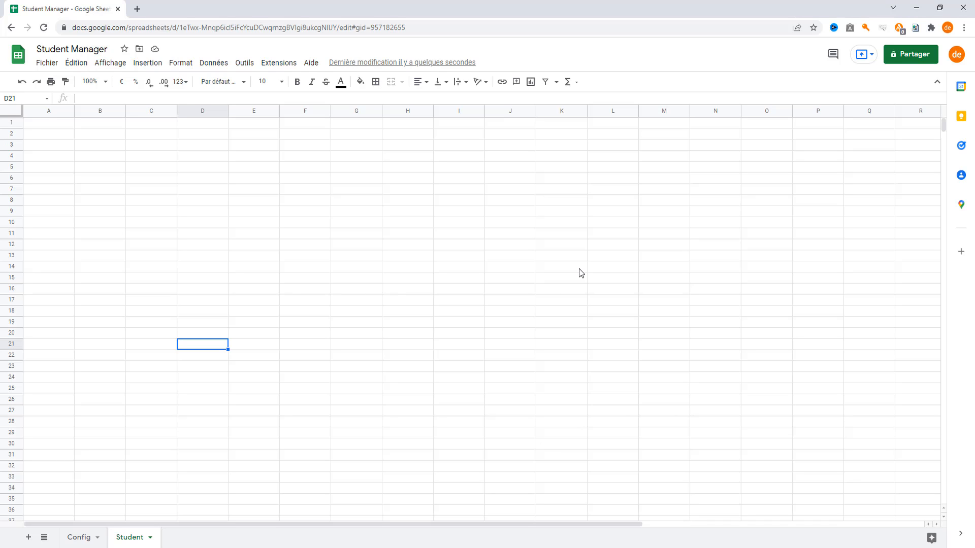
Enter the headers Id, First Name and Last Name in cells A1 to C1 of the Student sheet
key("ctrl+Home")
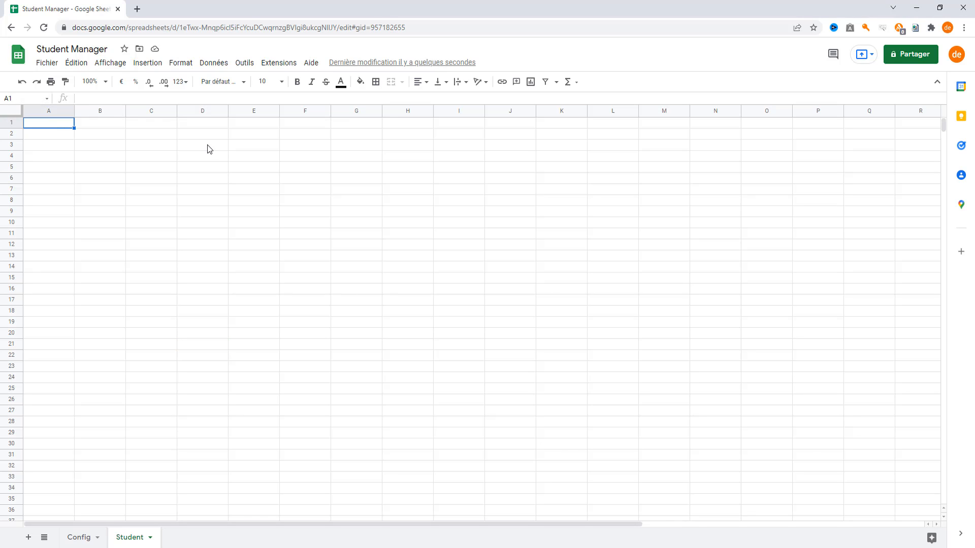
type("Id")
key("Tab")
type("First")
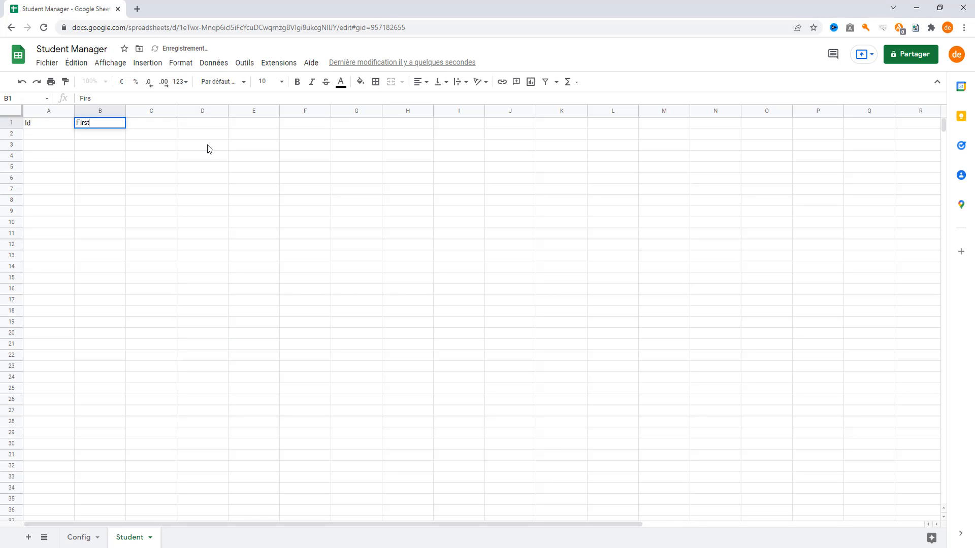
type(" Name")
key("Tab")
type("Last")
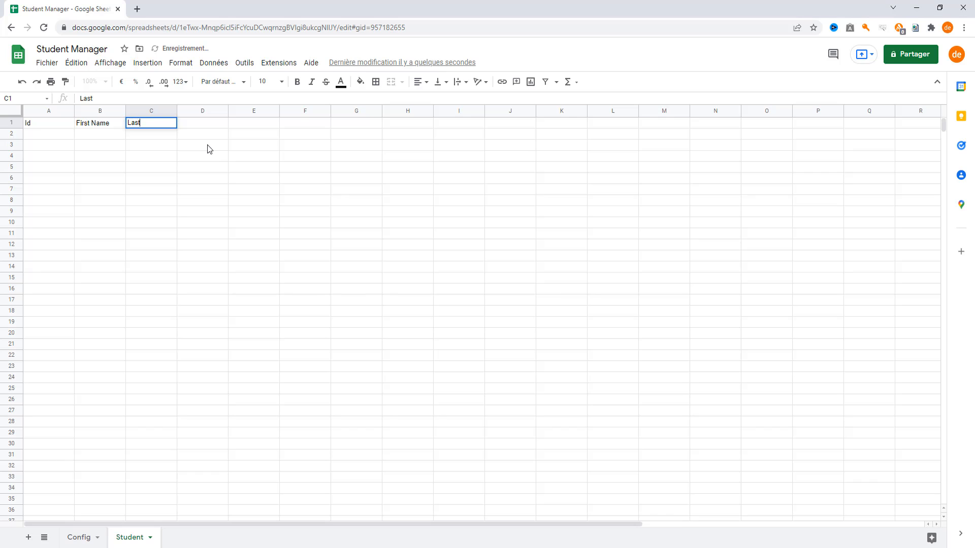
type(" Name")
key("Tab")
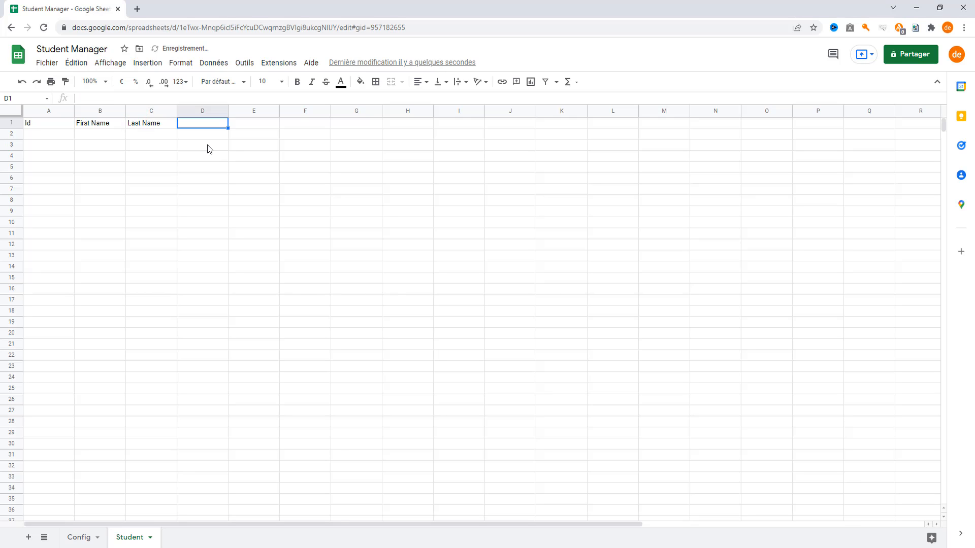
Add the headers Birthday, Street, Postal Code and City in cells D1 to G1
type("B")
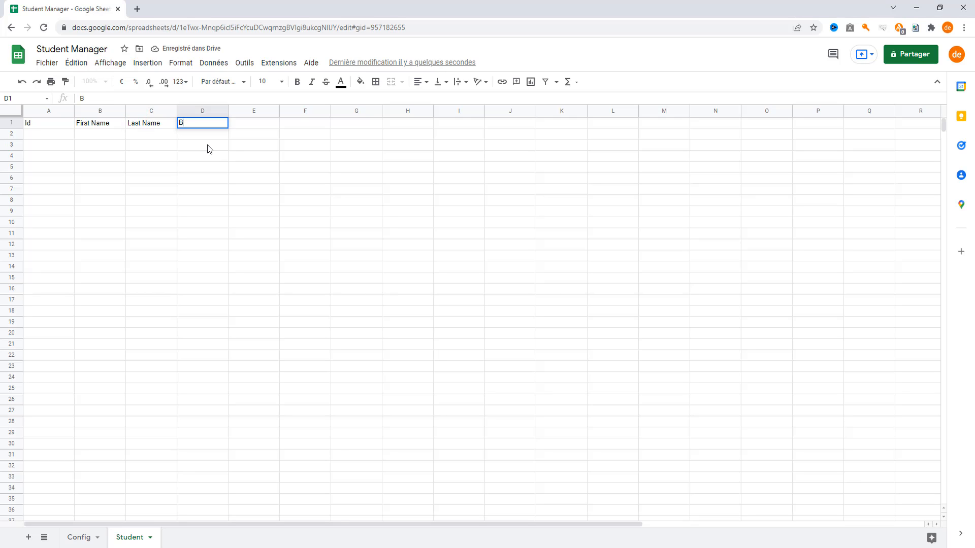
type("irthday")
key("Tab")
type("Street")
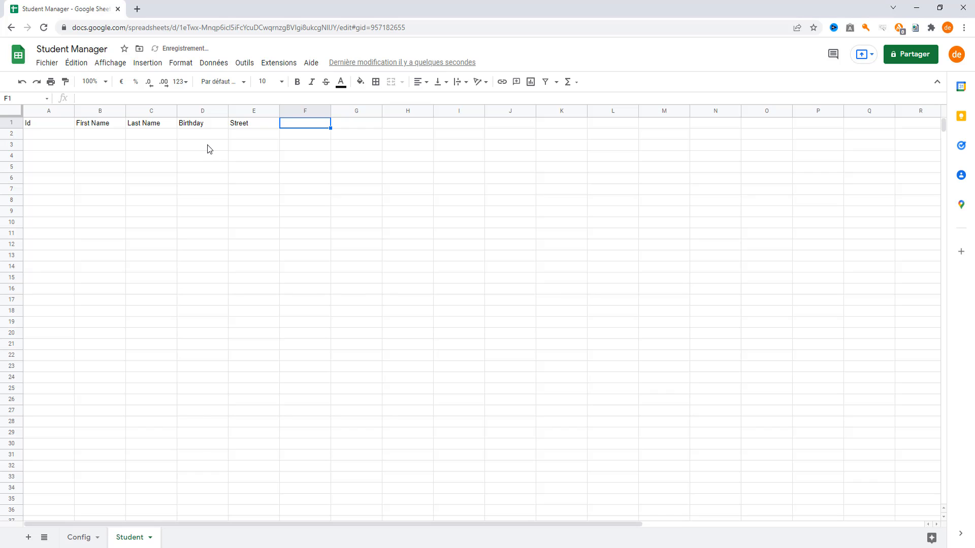
type("Postal")
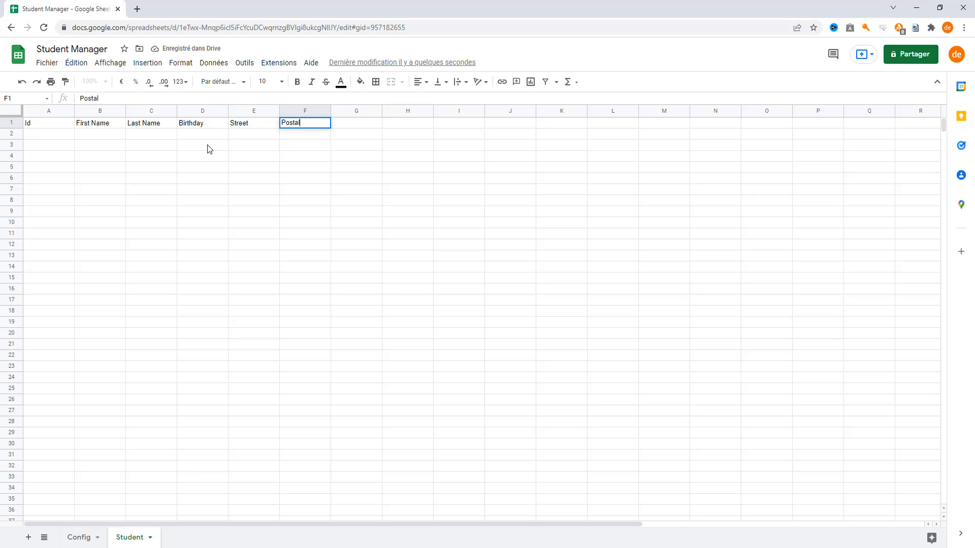
type(" Code")
key("Tab")
type("City")
key("Tab")
Enter the header Country in H1, correcting its capitalization
type("Country")
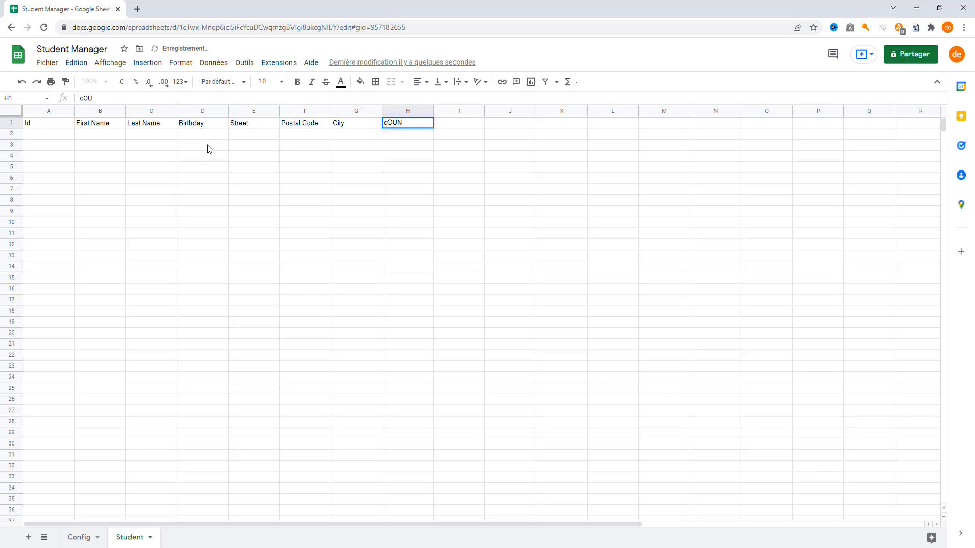
key("BackSpace")
key("BackSpace")
key("BackSpace")
key("BackSpace")
key("BackSpace")
key("BackSpace")
key("BackSpace")
type("Country")
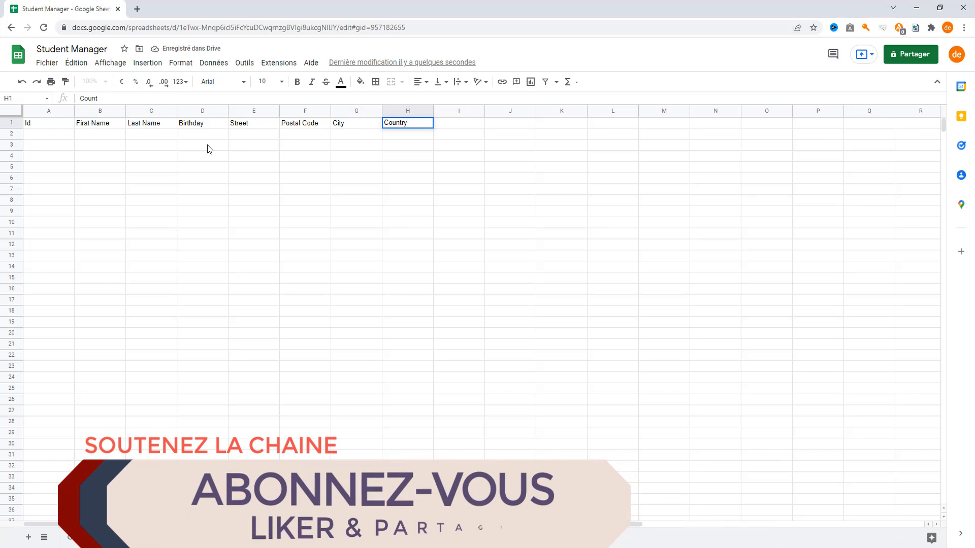
key("Tab")
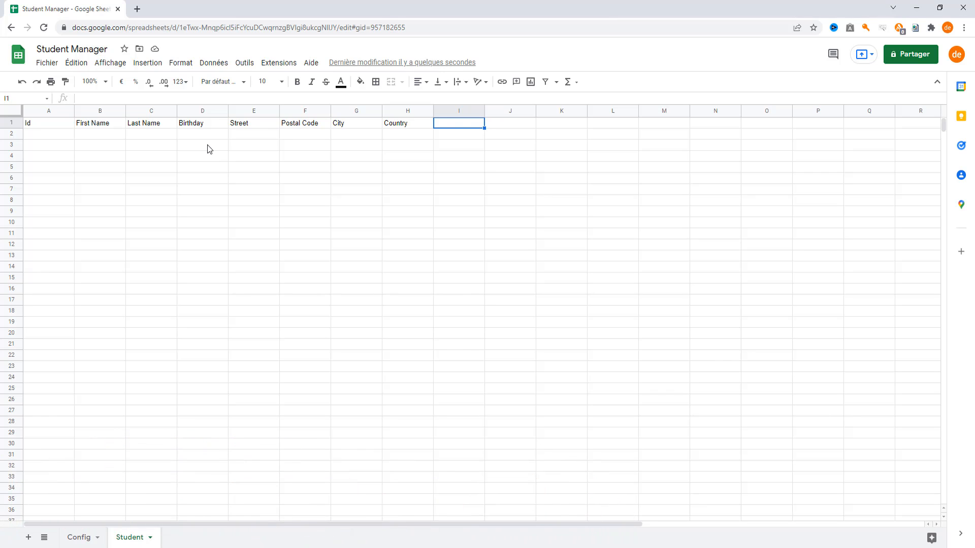
Add the headers Creation date in I1 and Last Date in J1
type("Creation df")
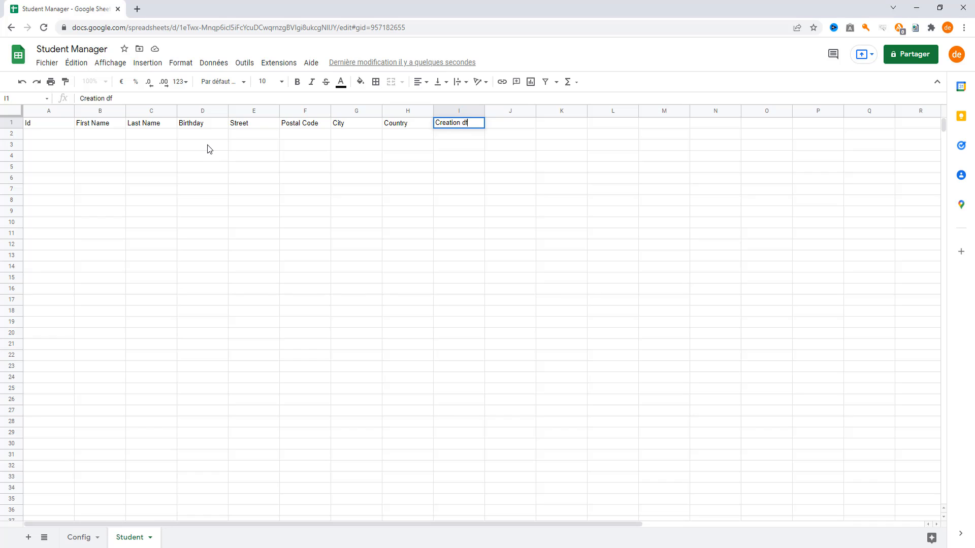
key("BackSpace")
type("ate")
key("Tab")
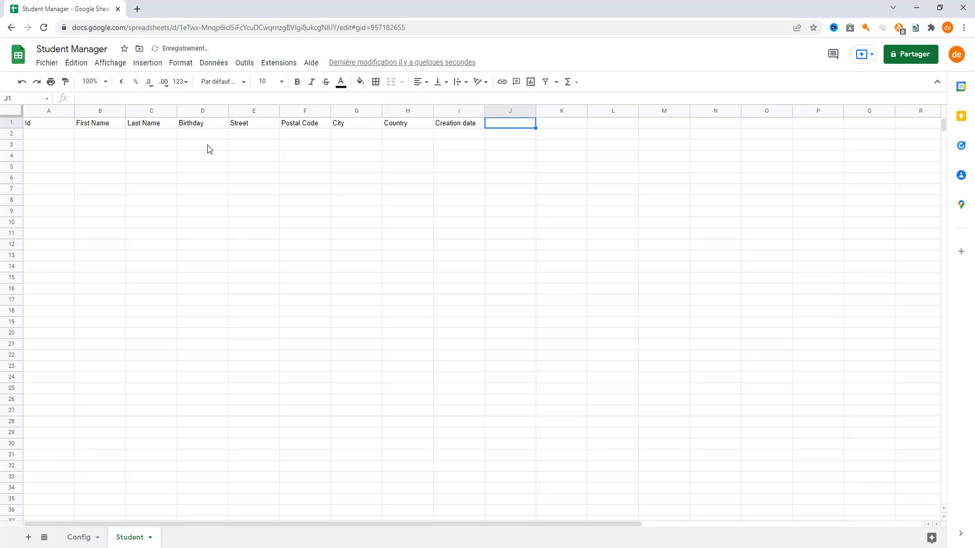
type("Last Date")
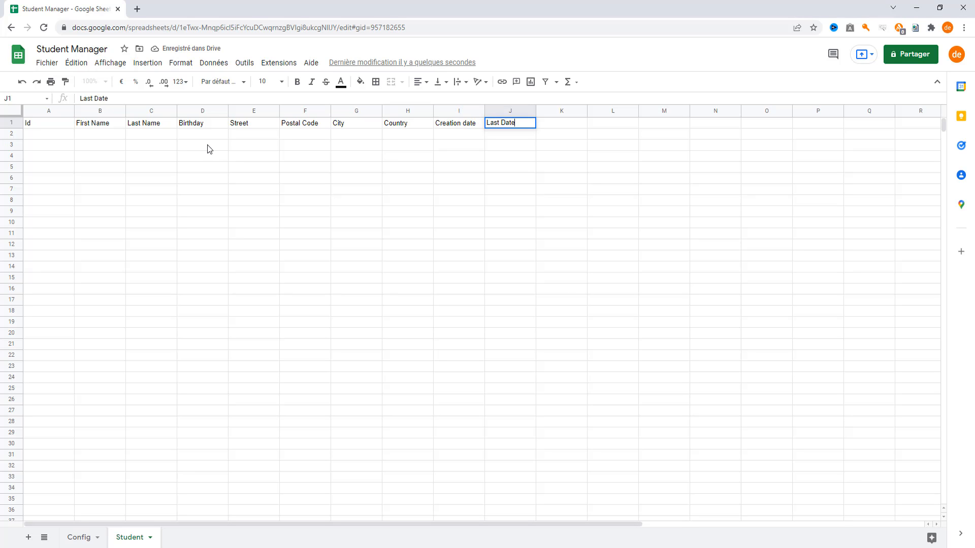
key("Tab")
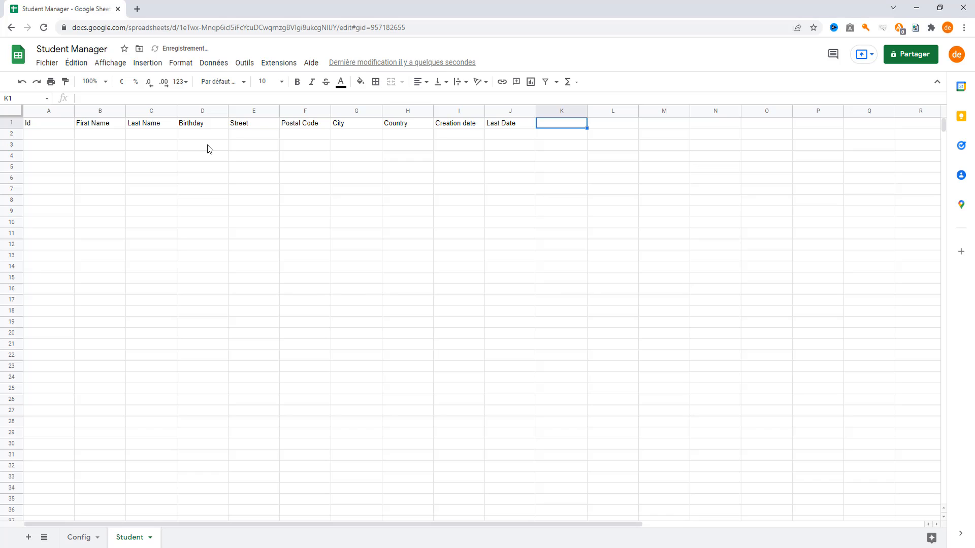
left_click(469, 180)
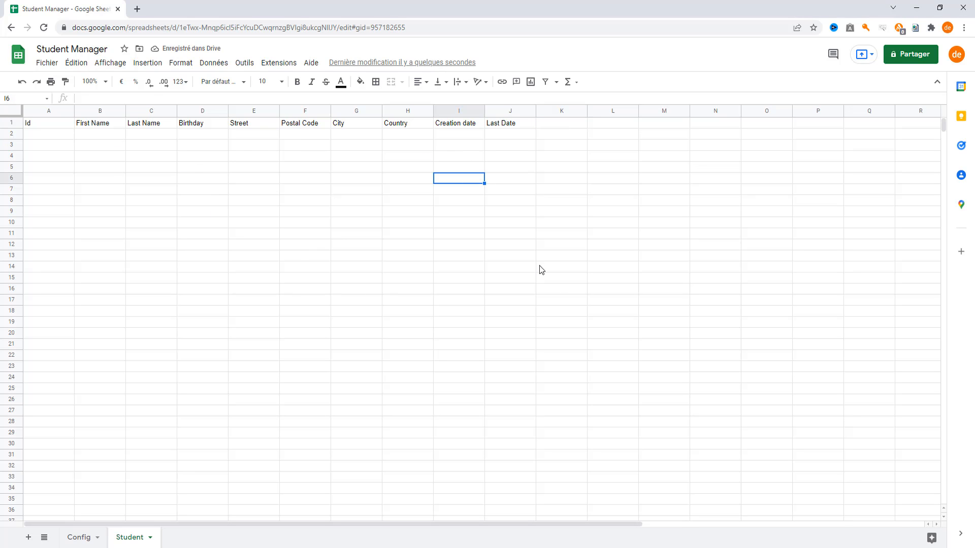
Narrow the Id column and widen the First Name and Last Name columns
left_click_drag(74, 115, 238, 110)
left_click(173, 200)
left_click(319, 247)
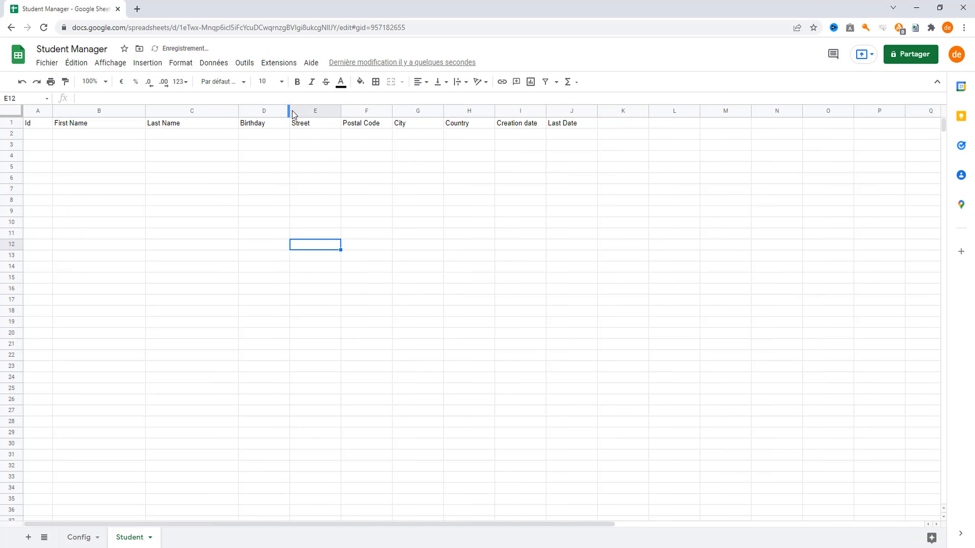
Enter a sample birth date in D2 to check that it fits the Birthday column's width
left_click(272, 135)
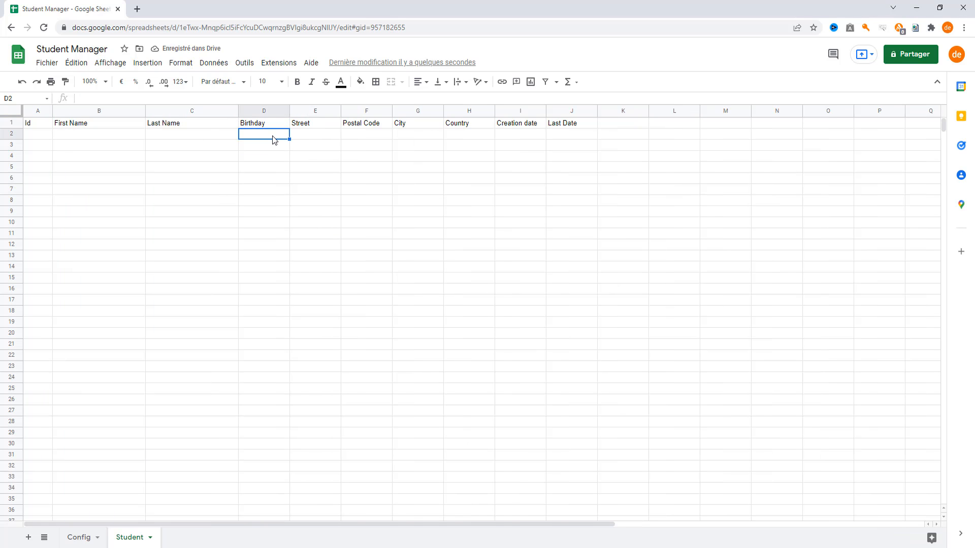
type("13/03/0")
type("9853")
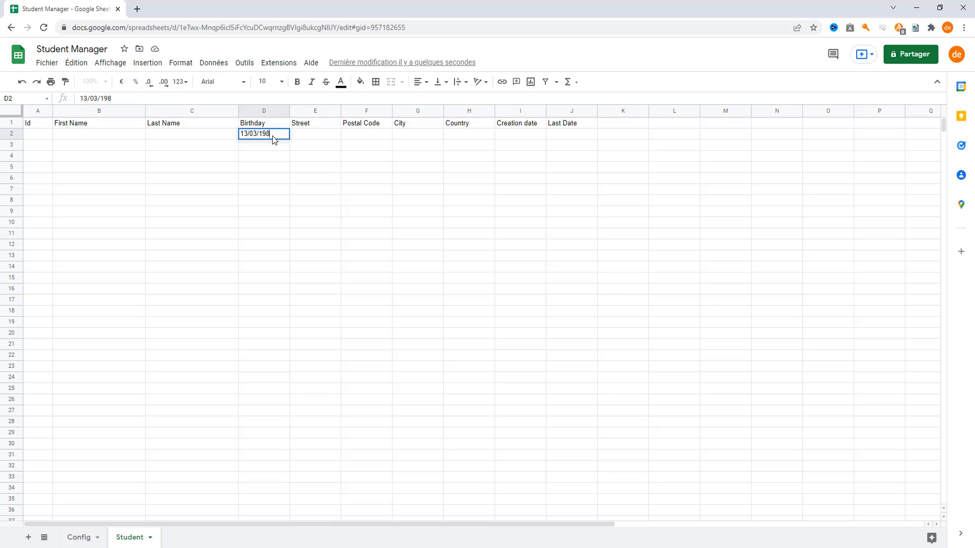
key("BackSpace")
key("BackSpace")
key("BackSpace")
type("83")
key("Return")
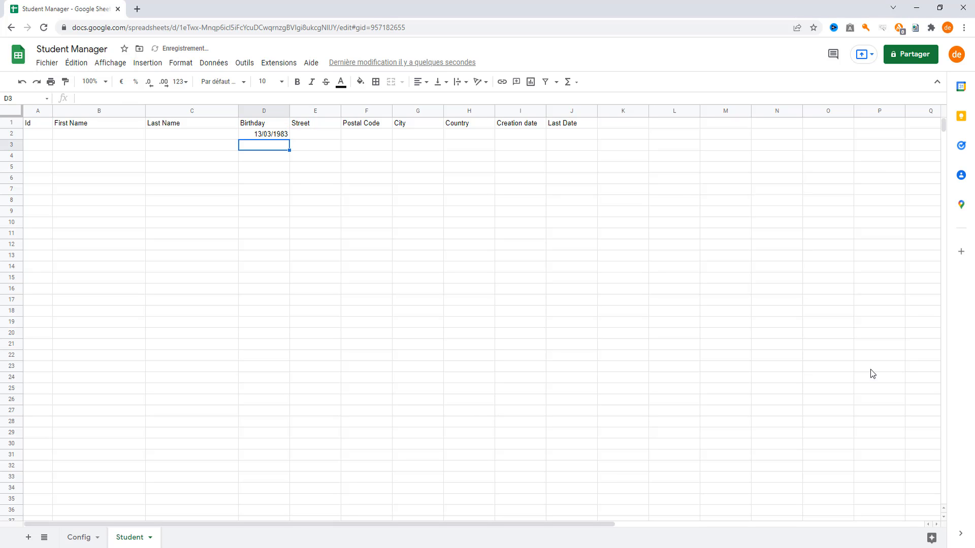
left_click(311, 191)
left_click(269, 133)
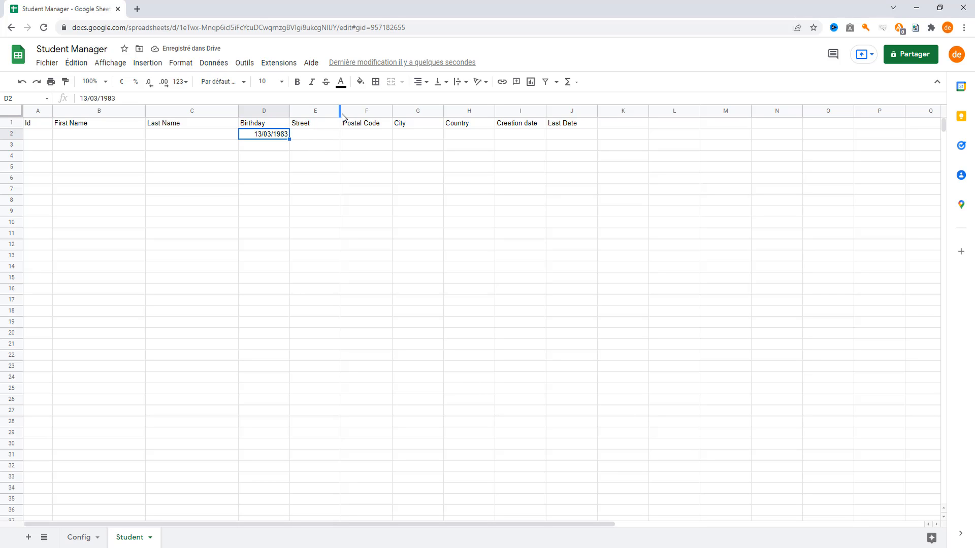
Widen the Street column generously and the Postal Code, City, Country, Creation date and Last Date columns moderately
left_click_drag(341, 110, 423, 126)
left_click(629, 235)
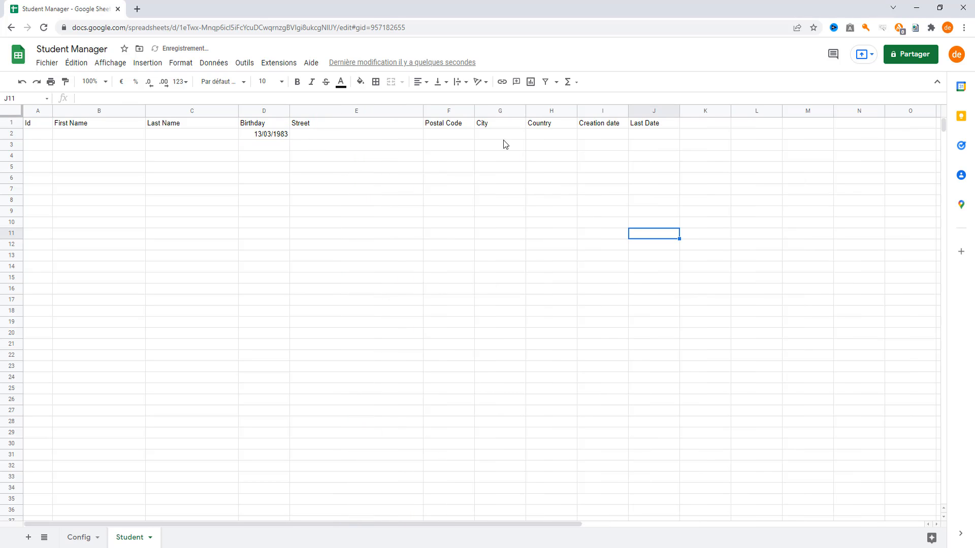
left_click_drag(476, 112, 713, 111)
left_click(659, 175)
left_click(793, 187)
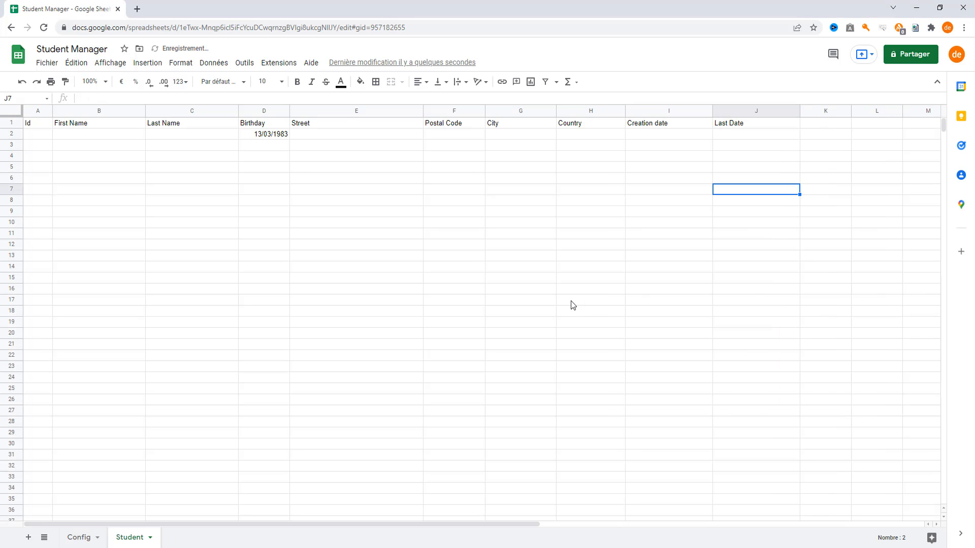
Clear the sample birth date from D2
left_click(264, 138)
key("Delete")
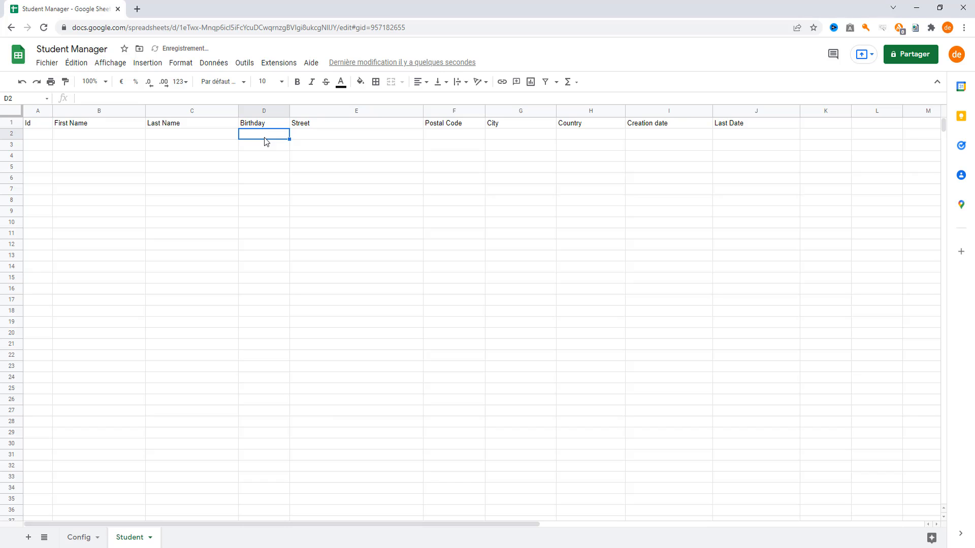
Center the contents of columns A to J horizontally
left_click(37, 112)
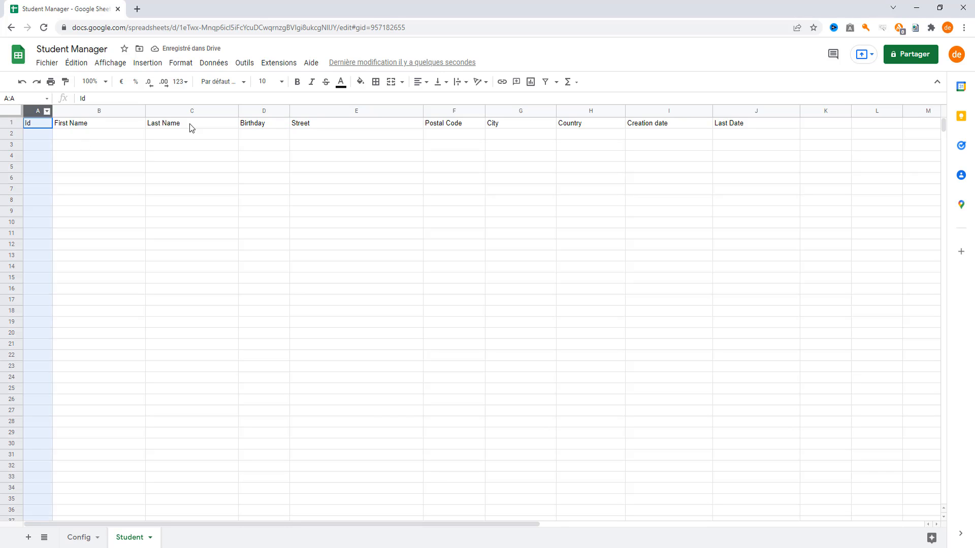
left_click_drag(192, 128, 760, 150)
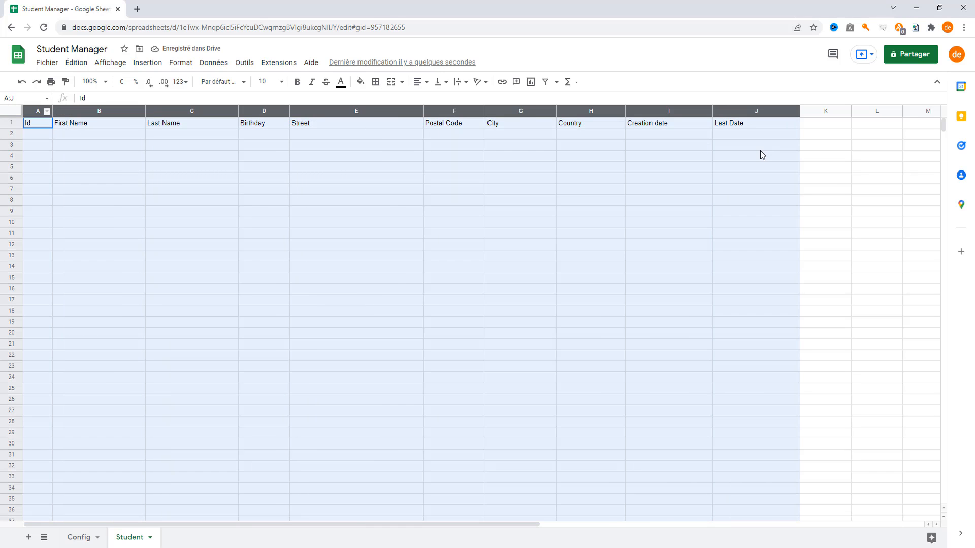
left_click(418, 82)
left_click(431, 98)
left_click(356, 256)
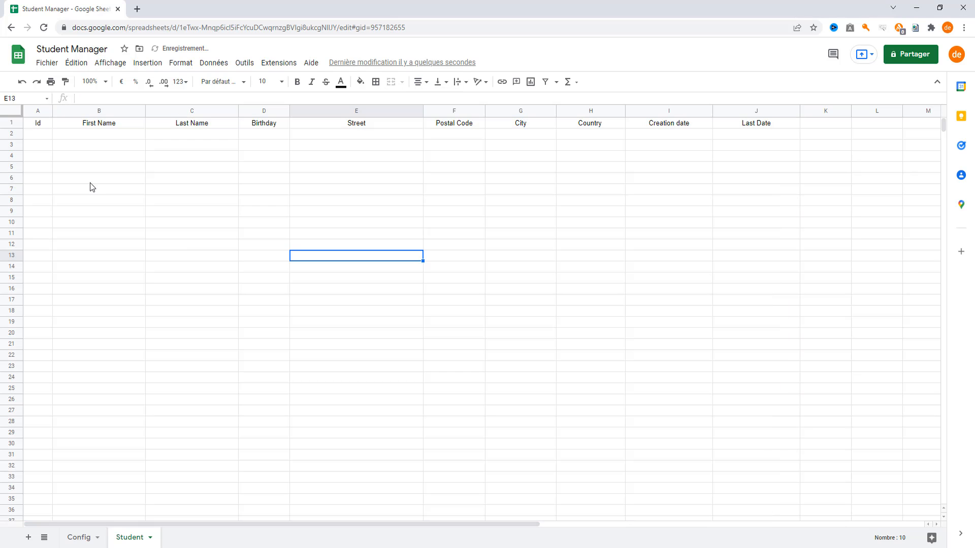
Make the header cells A1 to J1 bold and apply borders on all their sides
left_click_drag(31, 124, 386, 155)
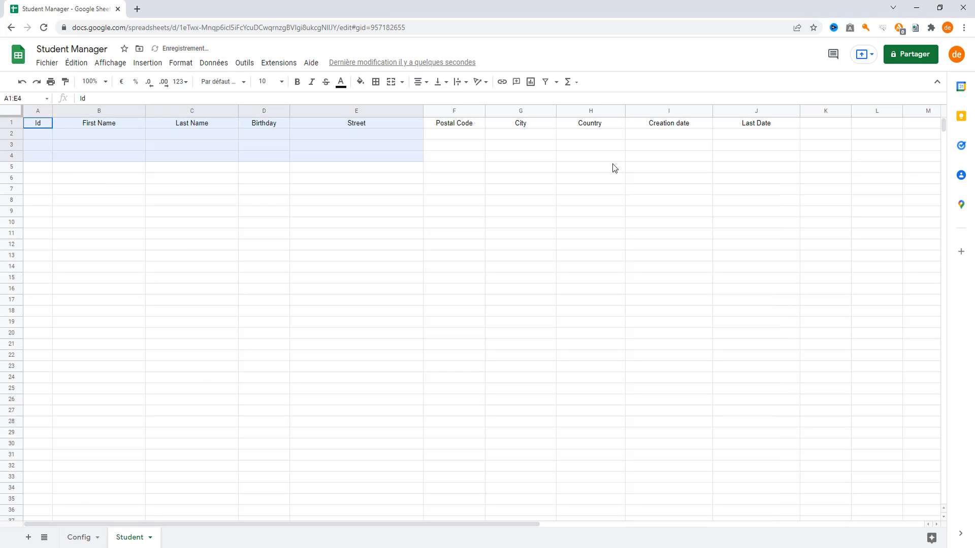
left_click(777, 125, "shift")
left_click(295, 82)
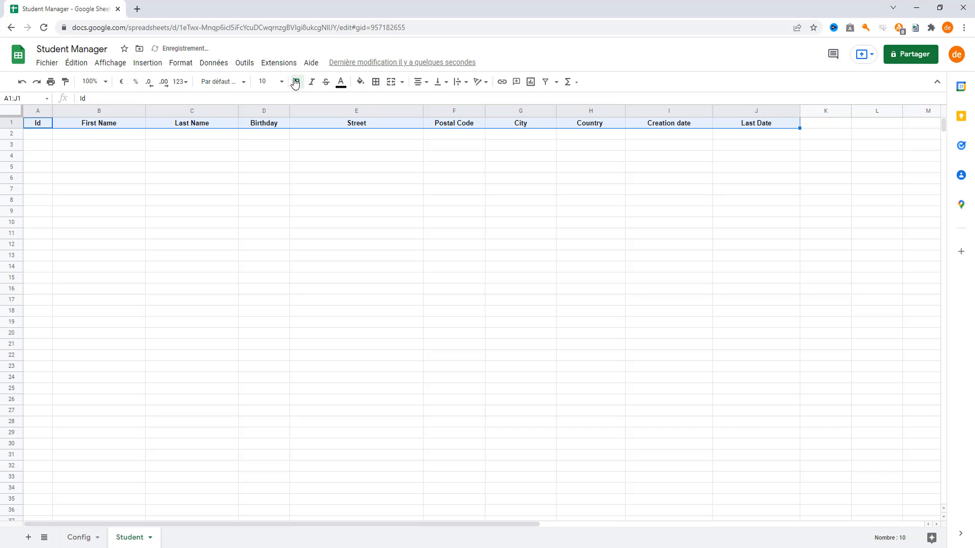
left_click(376, 81)
left_click(379, 102)
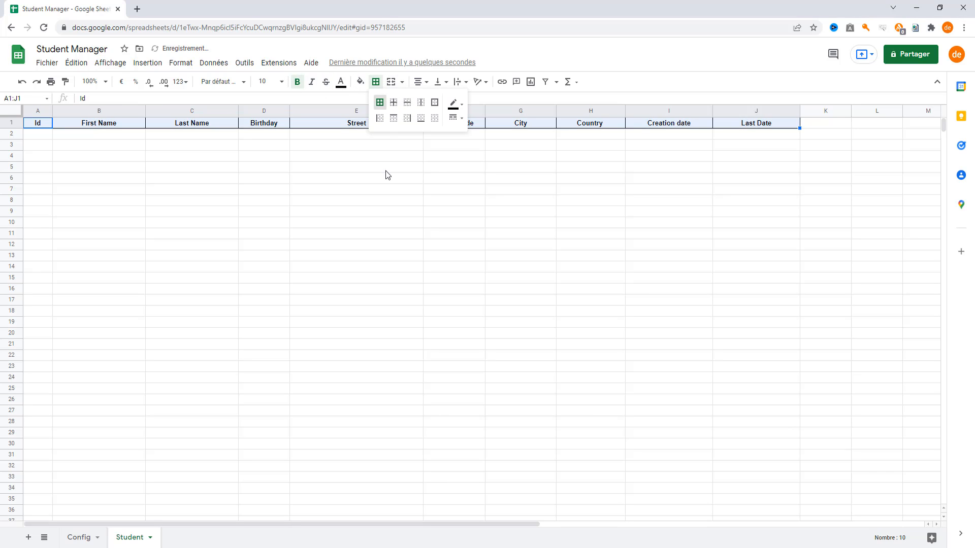
left_click(356, 244)
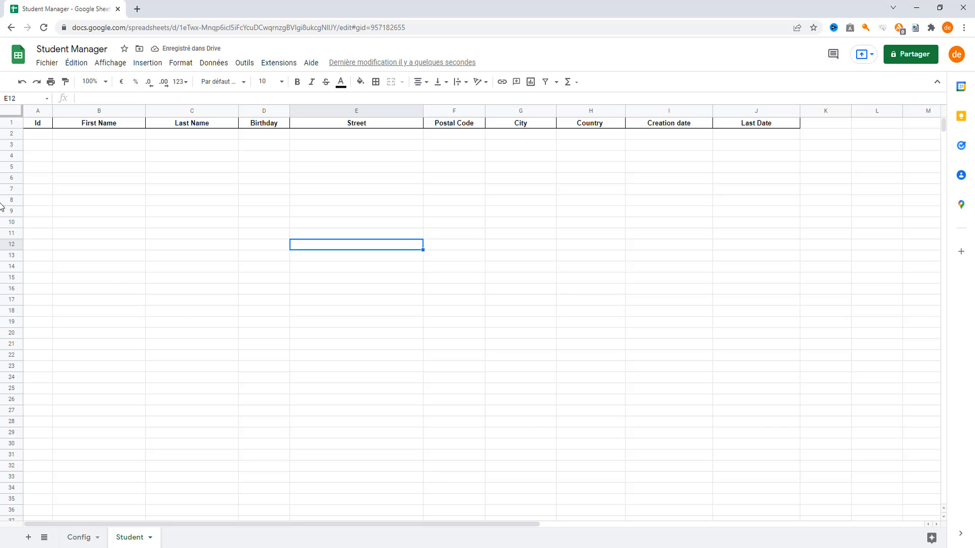
Fill the header cells A1 to J1 with the standard cyan-blue color and set their text to white
mouse_move(37, 126)
left_mouse_down()
mouse_move(556, 135)
mouse_move(772, 125)
left_mouse_up()
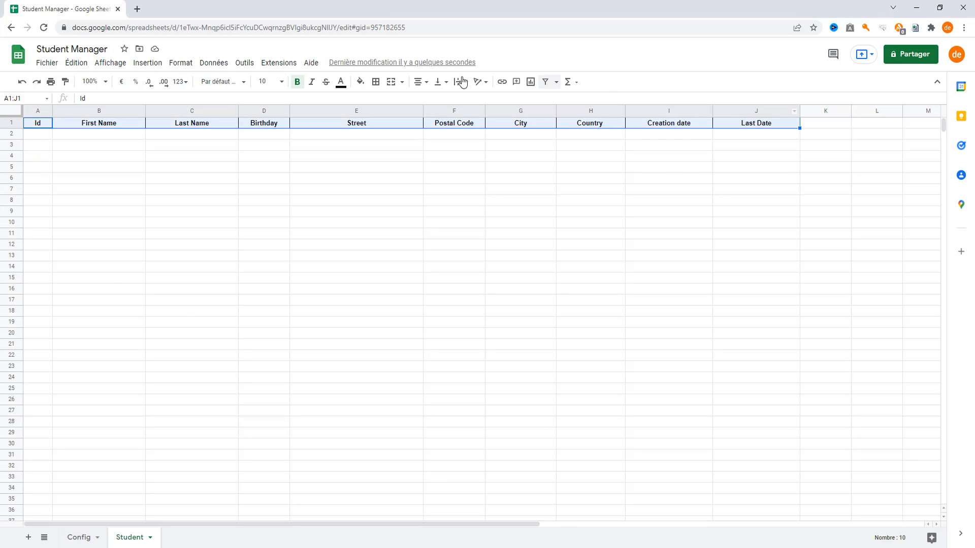
left_click(360, 82)
left_click(436, 118)
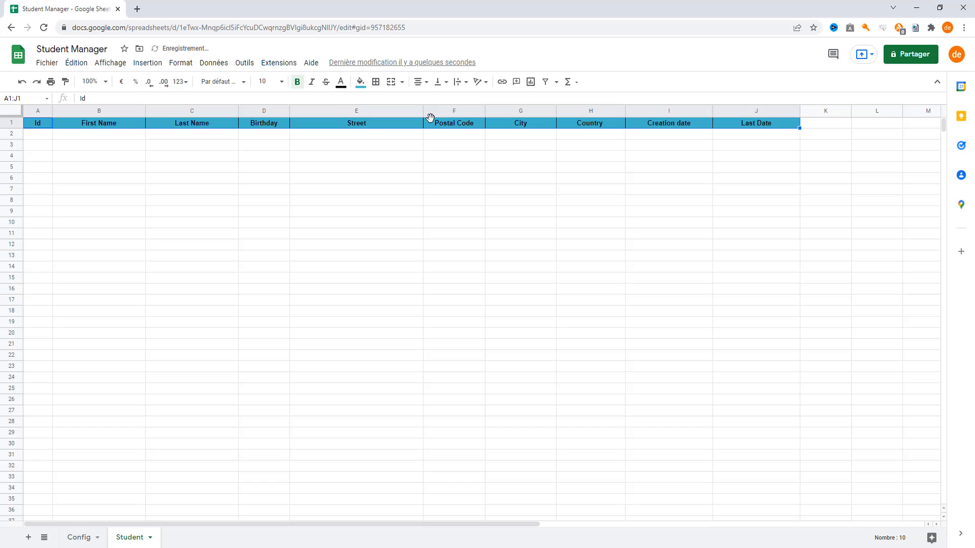
left_click(340, 82)
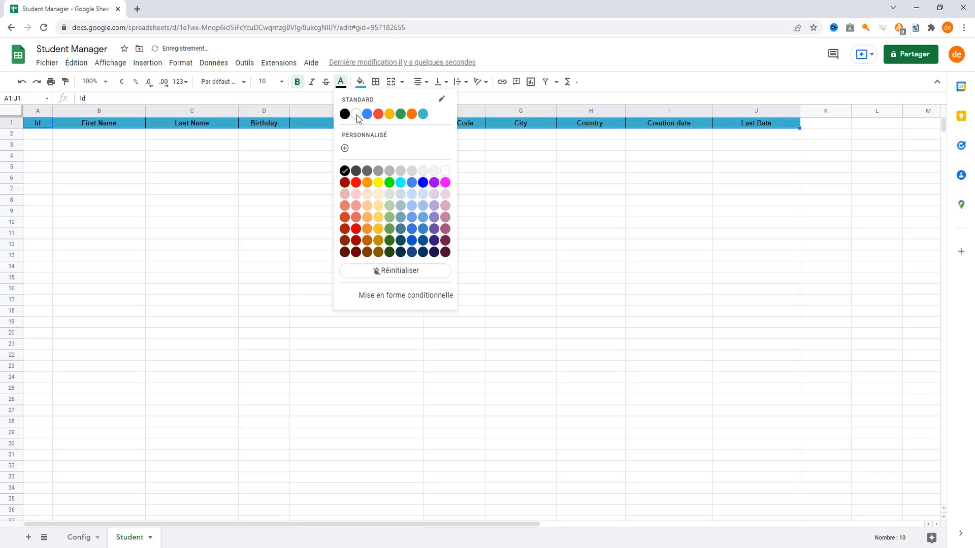
left_click(470, 278)
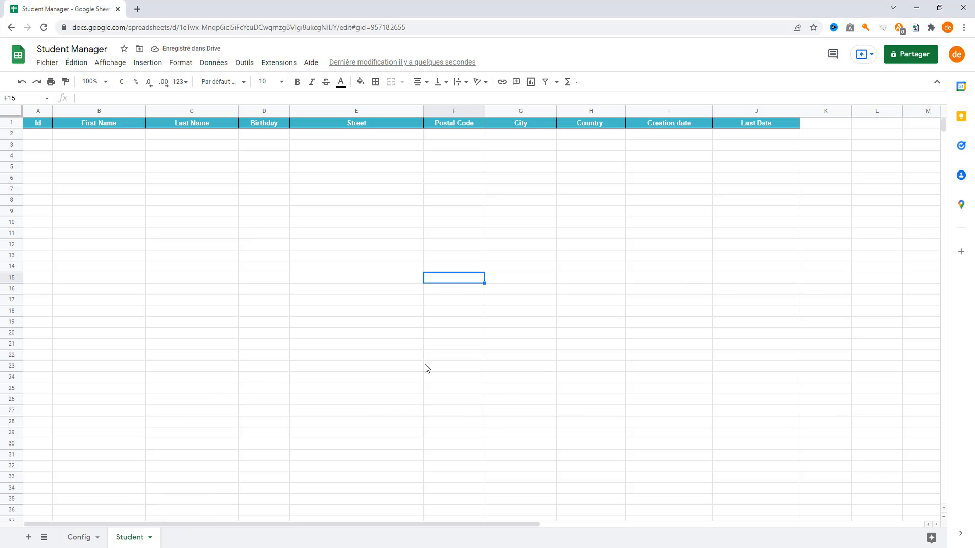
Add a new sheet to the spreadsheet and name it Form
left_click(29, 539)
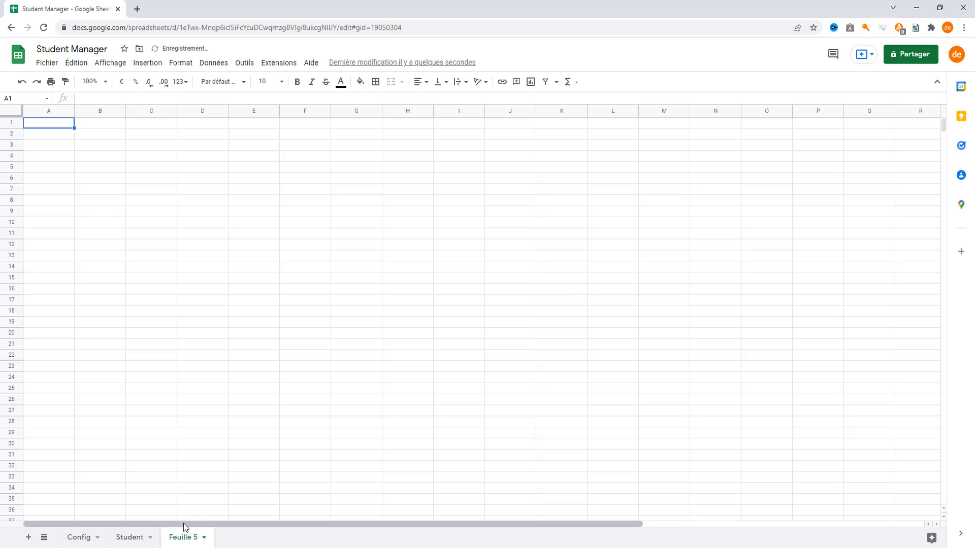
double_click(180, 539)
type("From")
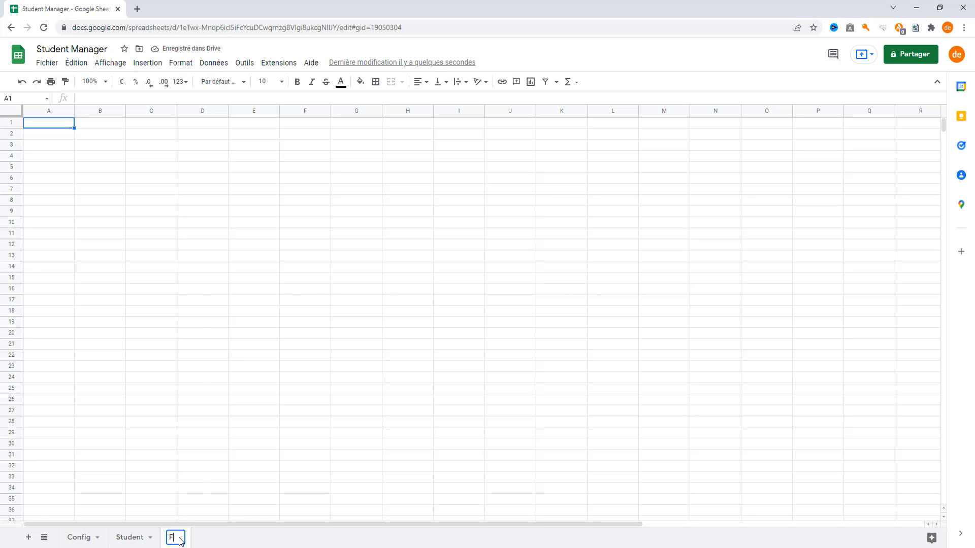
key("BackSpace")
key("BackSpace")
key("BackSpace")
type("orm")
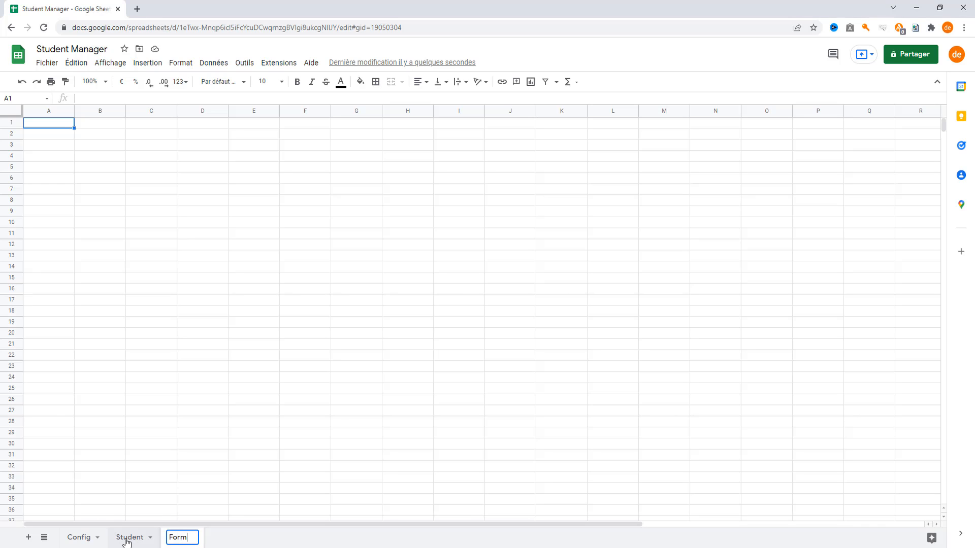
Reorder the sheets so that Form comes first, Student second and Config last
left_click(80, 539)
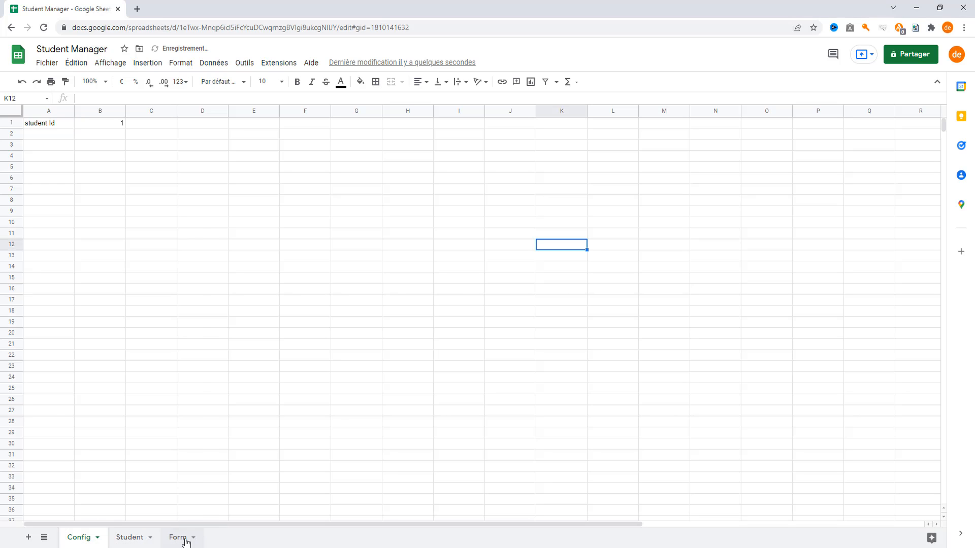
left_click_drag(176, 540, 92, 541)
left_click_drag(174, 541, 126, 539)
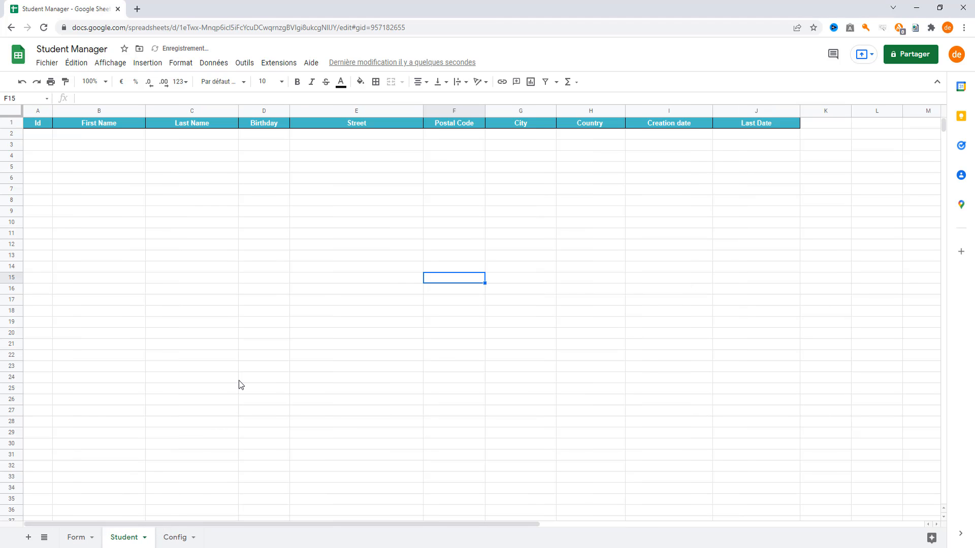
left_click(256, 367)
Hide column A on the Form sheet
left_click(81, 539)
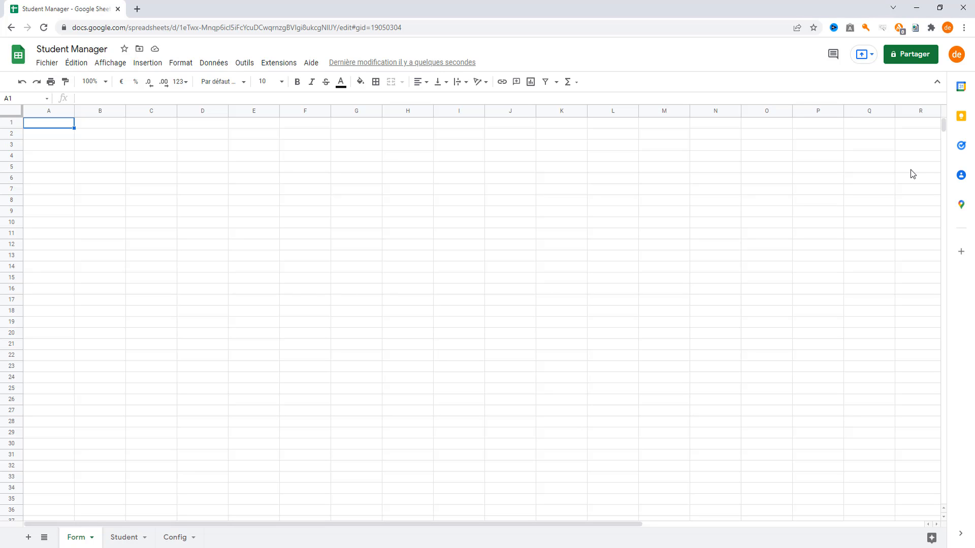
left_click(50, 124)
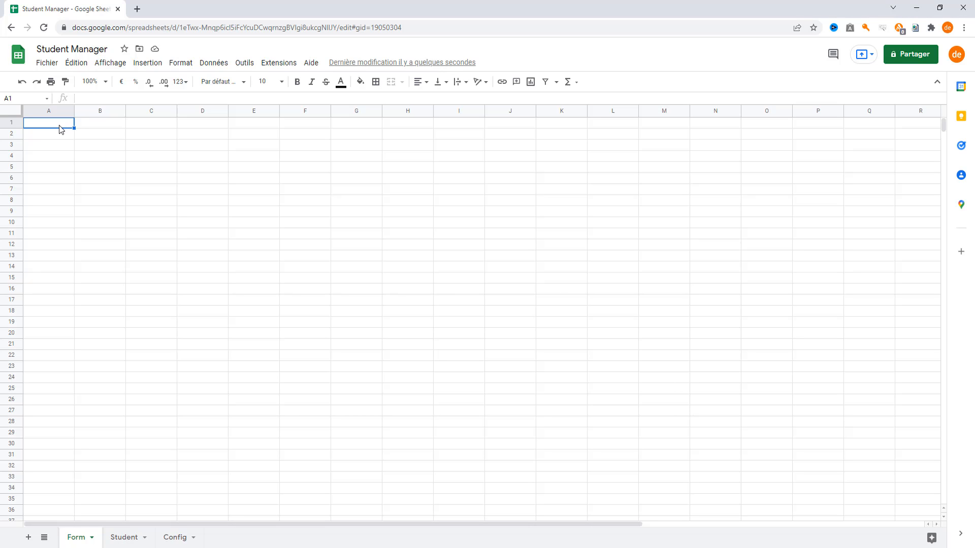
left_click(59, 112)
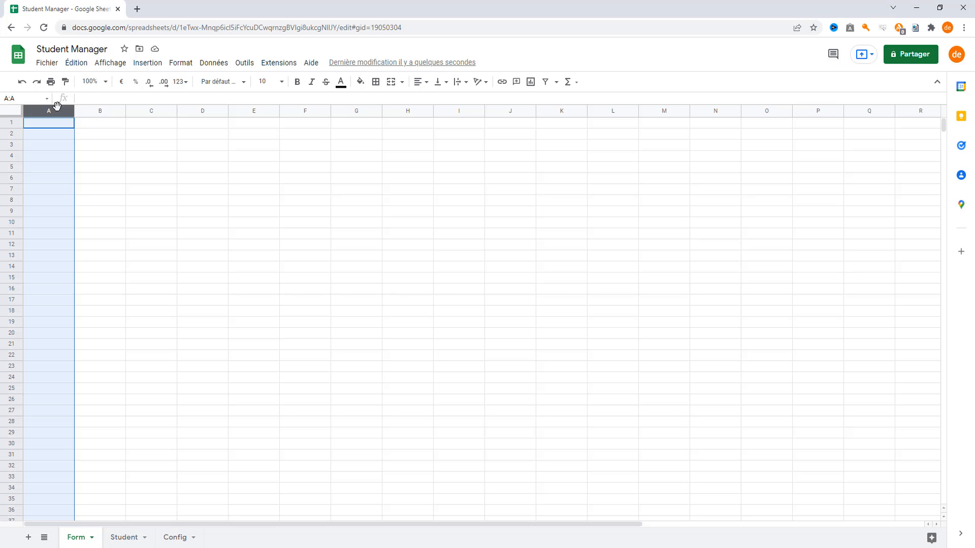
right_click(58, 108)
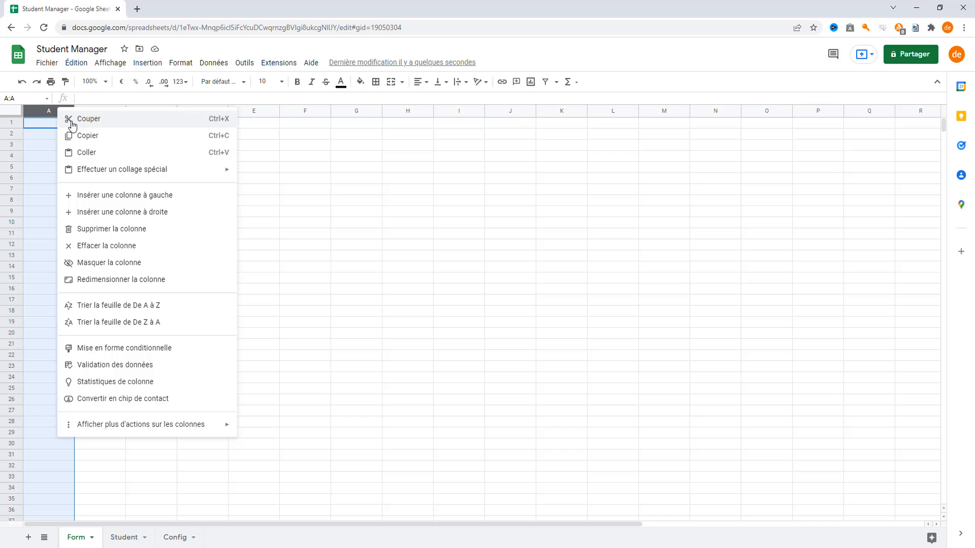
left_click(109, 263)
left_click(254, 302)
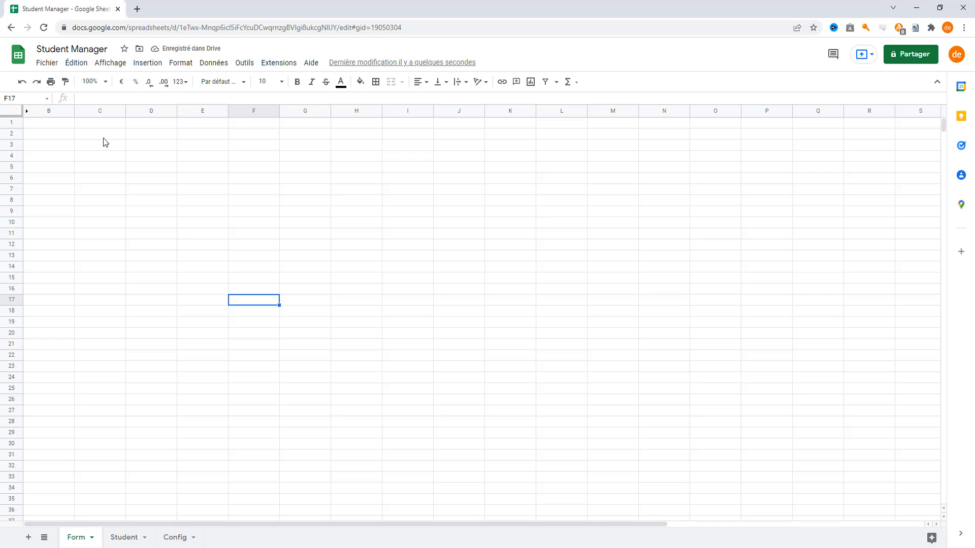
left_click_drag(103, 136, 266, 211)
left_click_drag(285, 269, 240, 410)
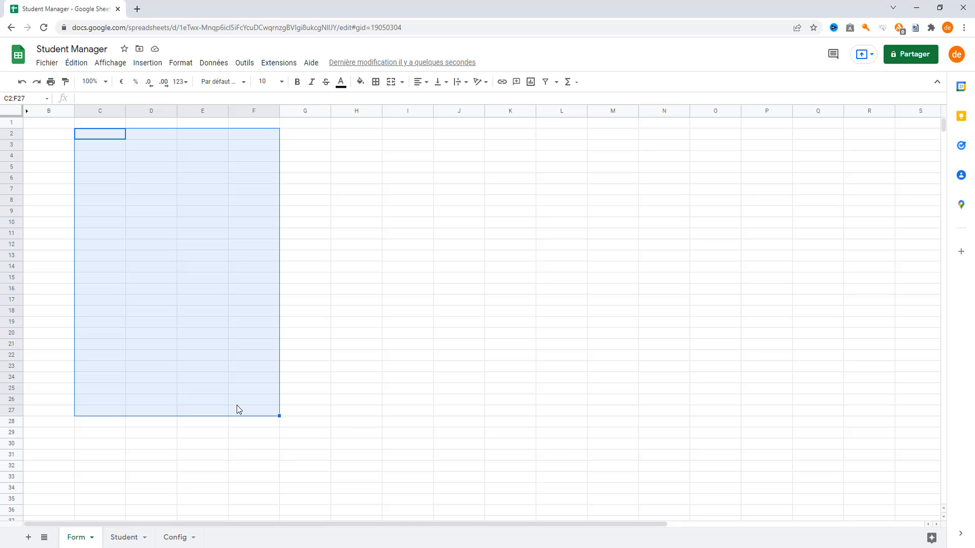
left_click(115, 152)
Enter the label "First Name:" in cell D4 of the Form sheet
left_click(133, 157)
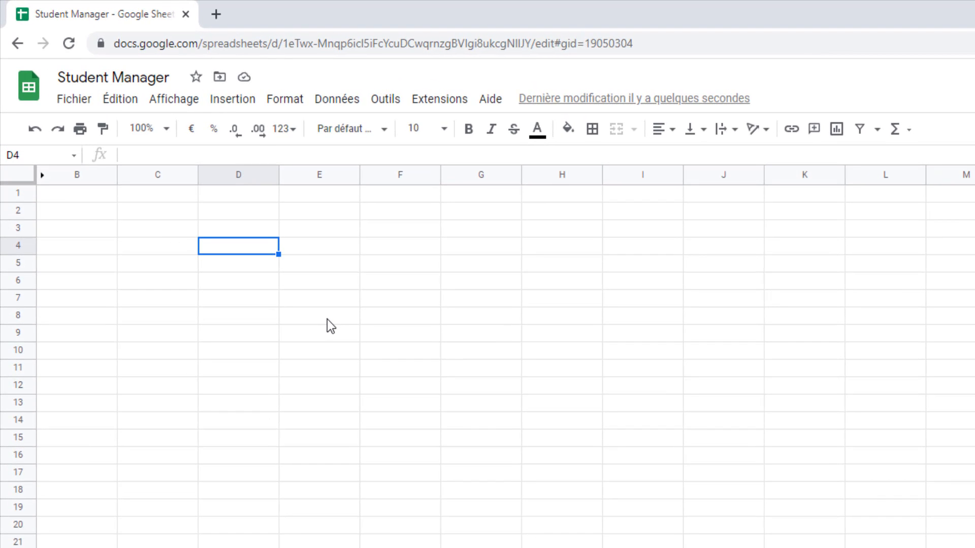
key("Return")
type("name")
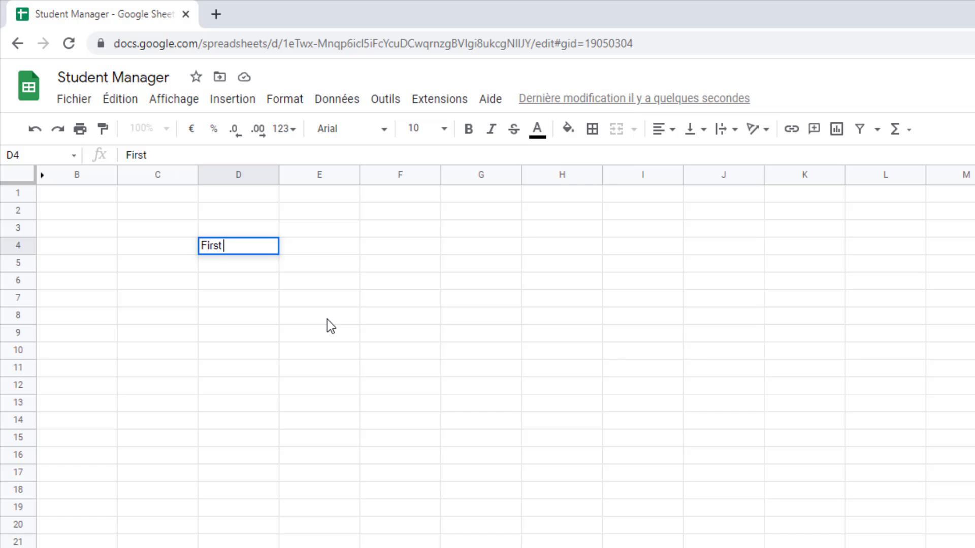
key("BackSpace")
key("BackSpace")
key("BackSpace")
key("BackSpace")
type("Name:")
key("Tab")
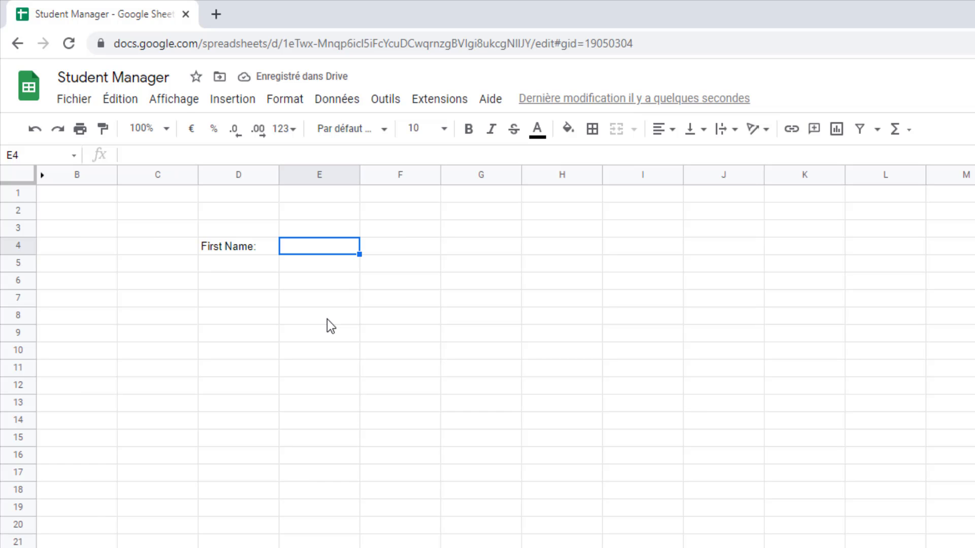
Enter the label "Last Name :" in cell D6, leaving an empty row below the first label
key("Down")
key("Down")
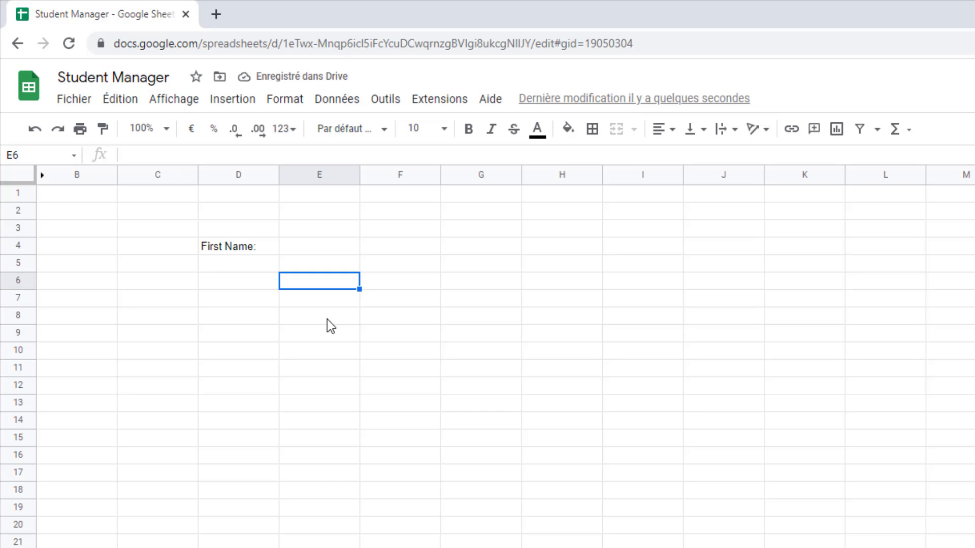
key("Left")
key("Left")
key("Right")
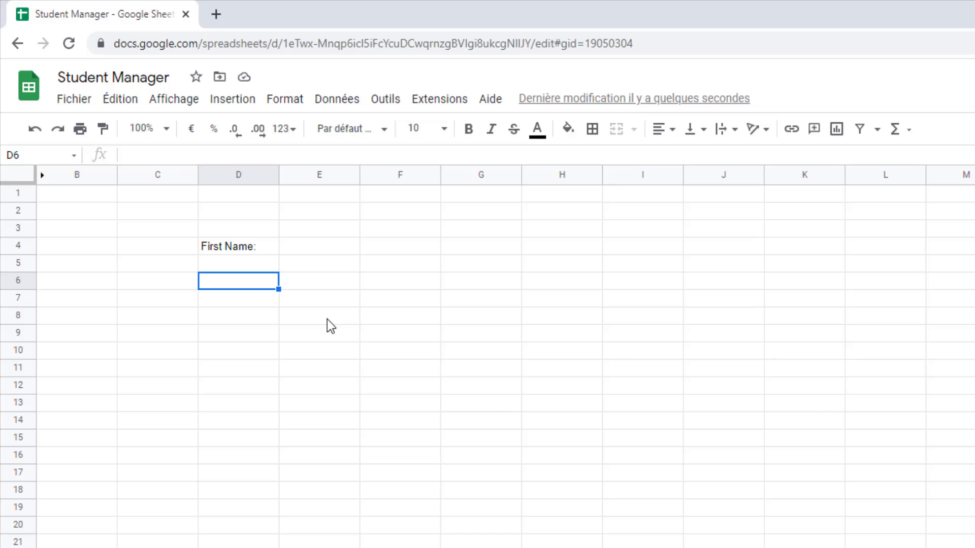
type("Last N")
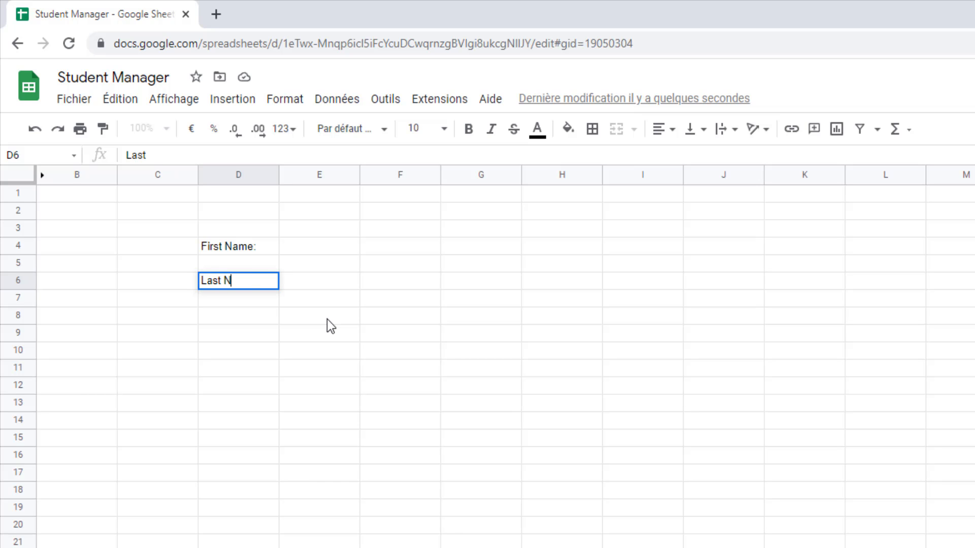
type("ame :")
Insert a space before the colon in D4 so the label reads "First Name :"
key("Up")
key("Up")
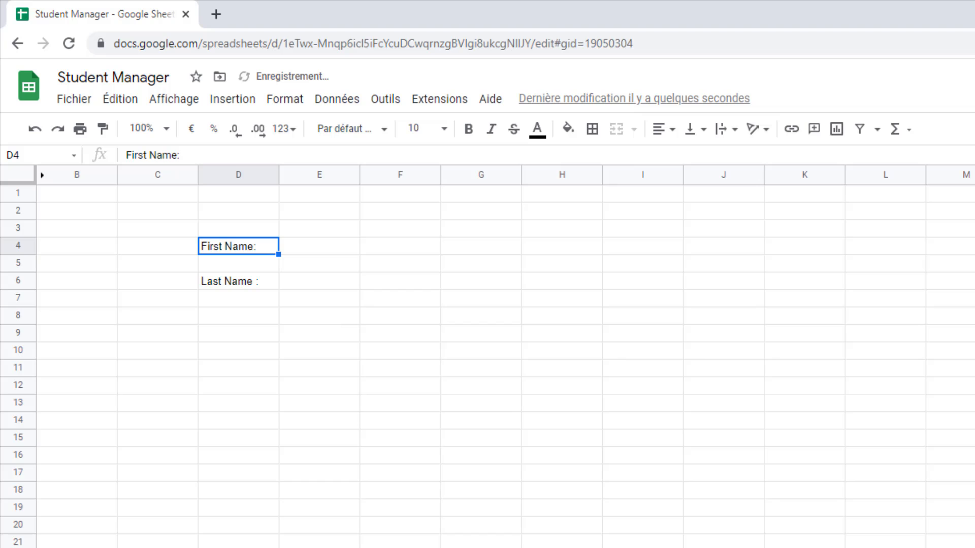
left_click(178, 154)
left_click(336, 341)
Enter the label "Birthday :" in cell D8
left_click(233, 316)
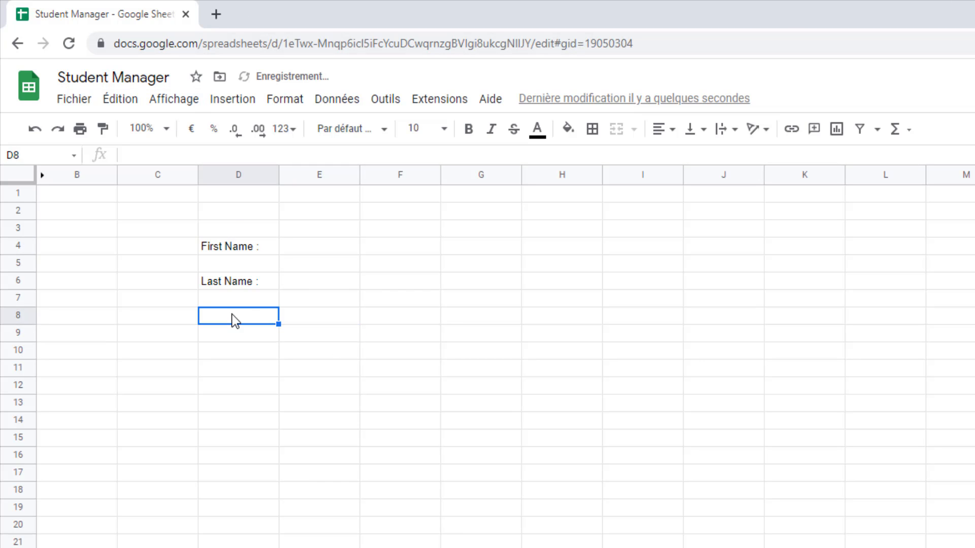
type("Birth")
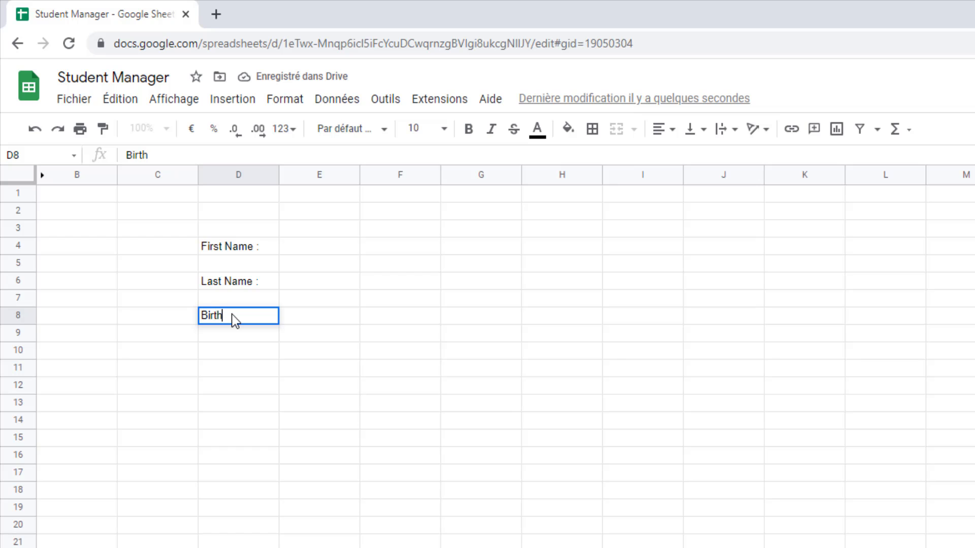
type("dat")
key("BackSpace")
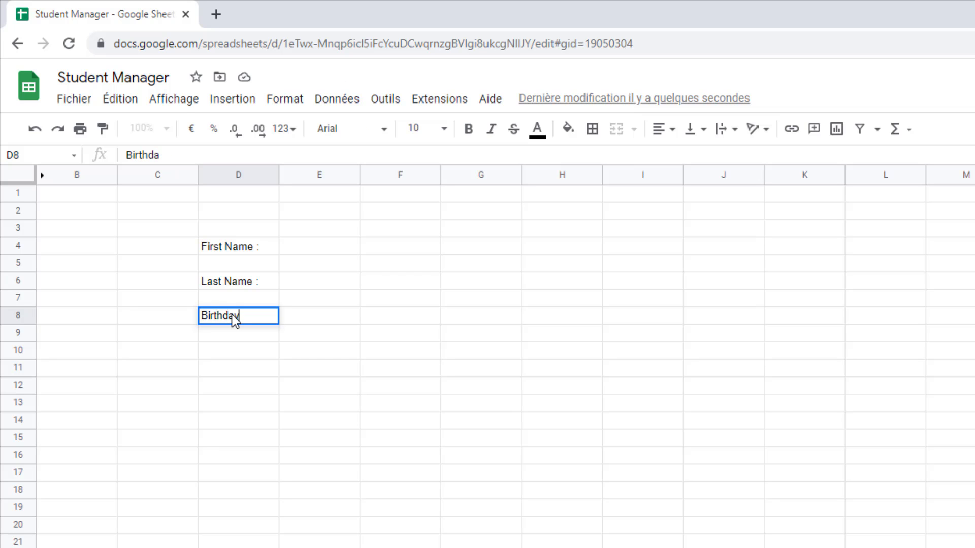
type("y :")
key("Return")
key("Return")
Enter the address labels Street in D10, City in D12 and Country in D14
type("St")
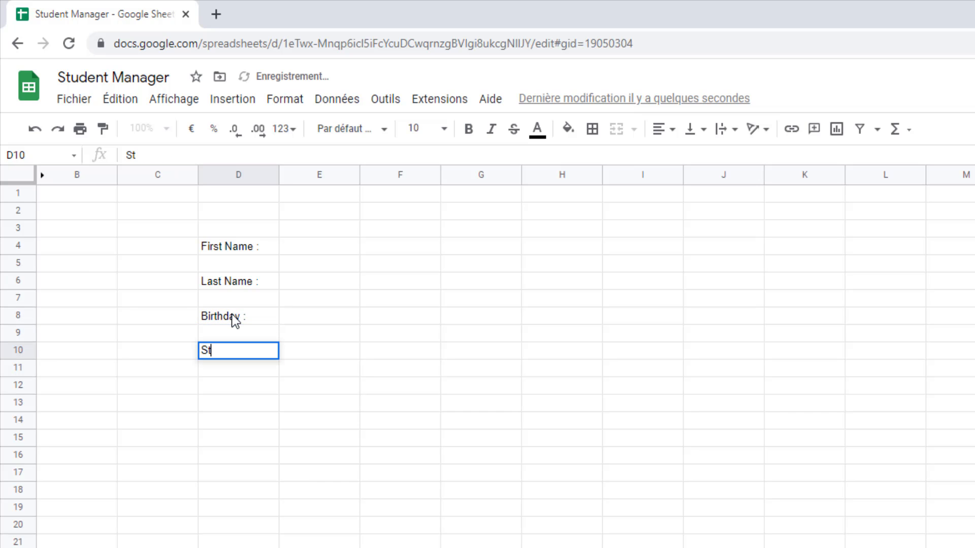
type("reet")
key("Return")
key("Return")
type("Ci")
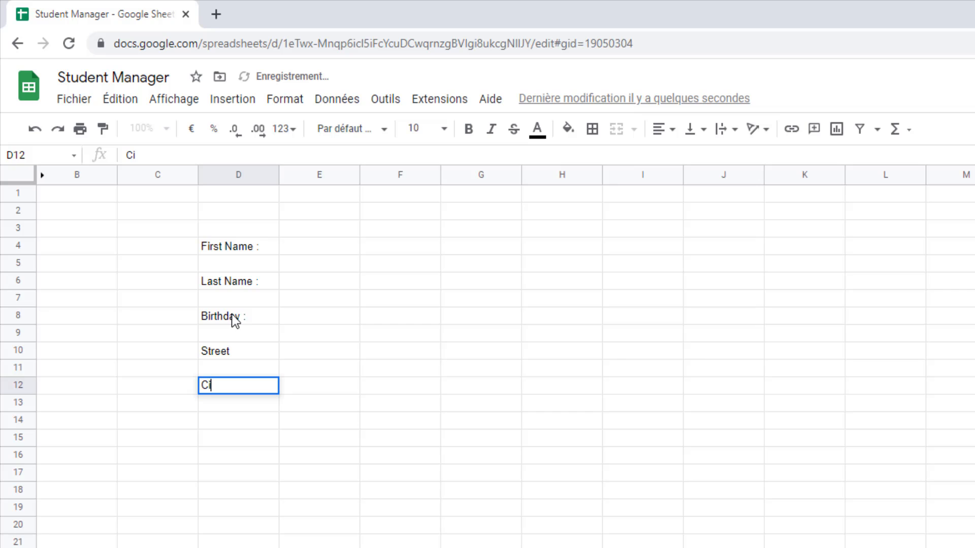
type("ty")
key("Return")
key("Return")
type("Coun")
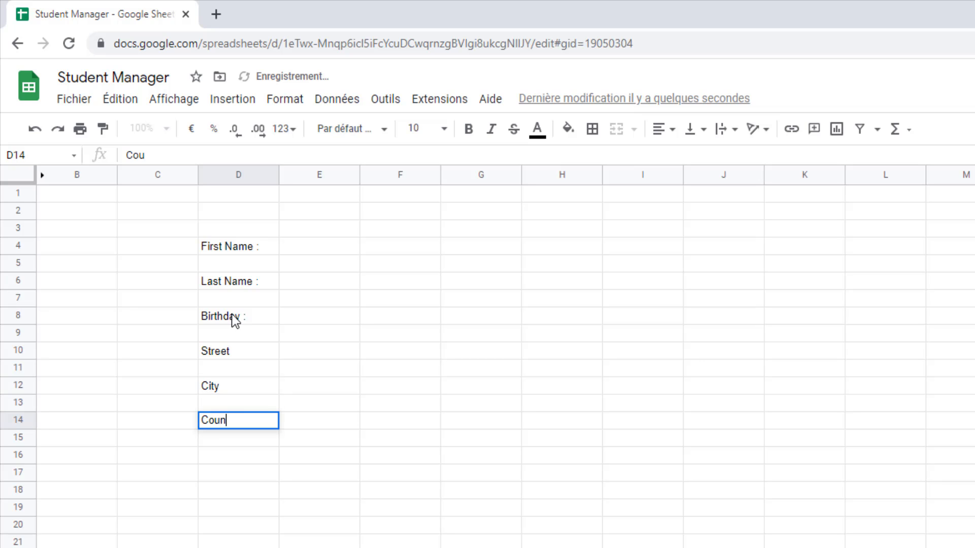
type("try")
key("Return")
key("Return")
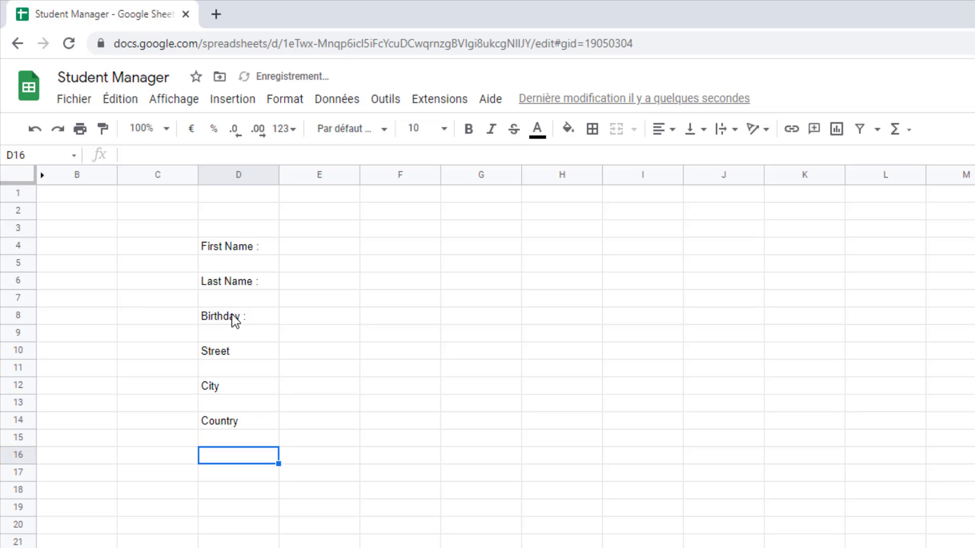
Move the City and Country labels two rows down, to D14 and D16
key("Up")
key("Up")
key("Up")
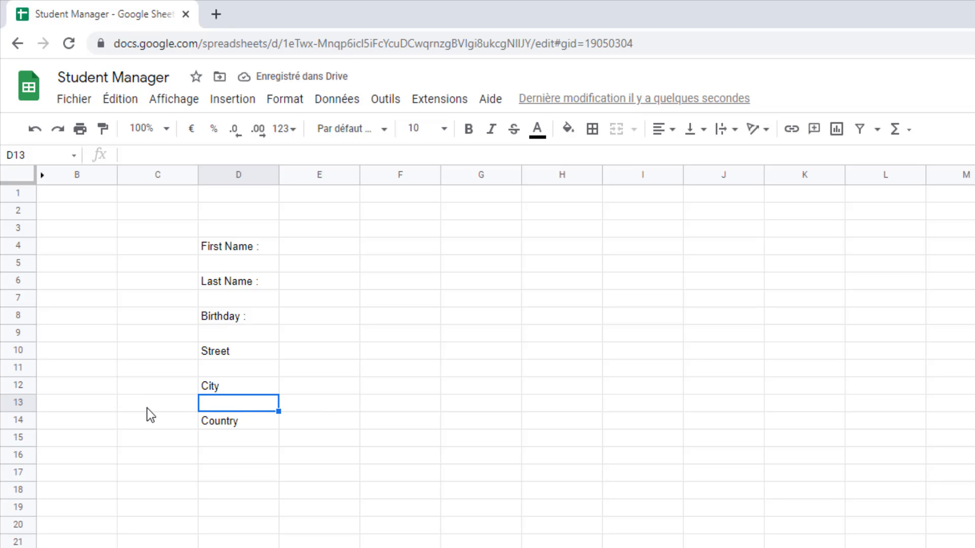
left_click_drag(211, 387, 205, 458)
Enter the label "Postal code :" in the freed cell D12
left_click(232, 391)
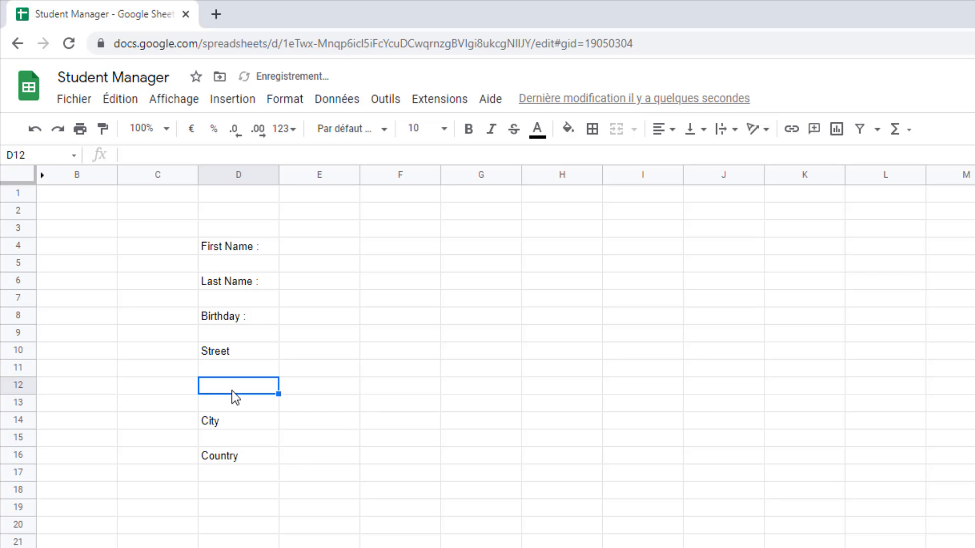
type("Postal codde")
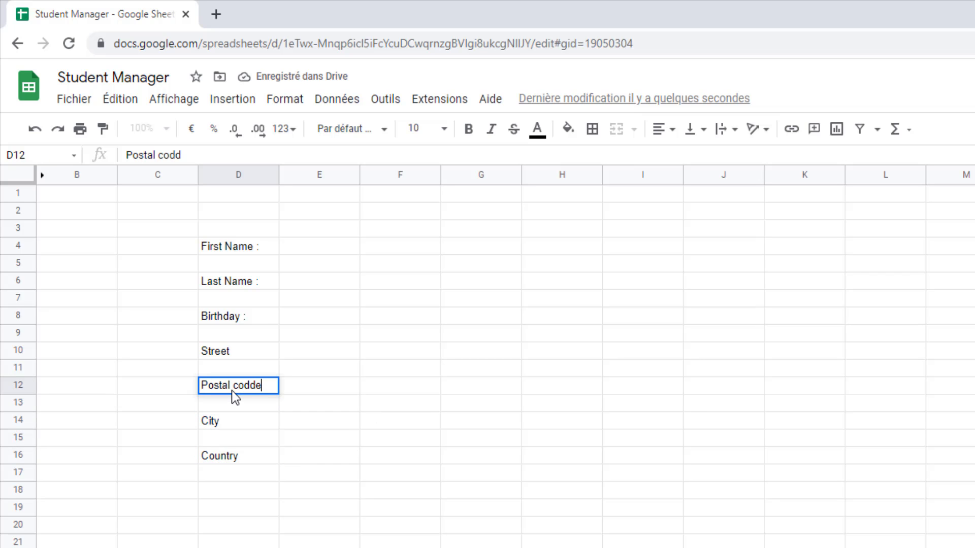
key("BackSpace")
key("BackSpace")
type("e :")
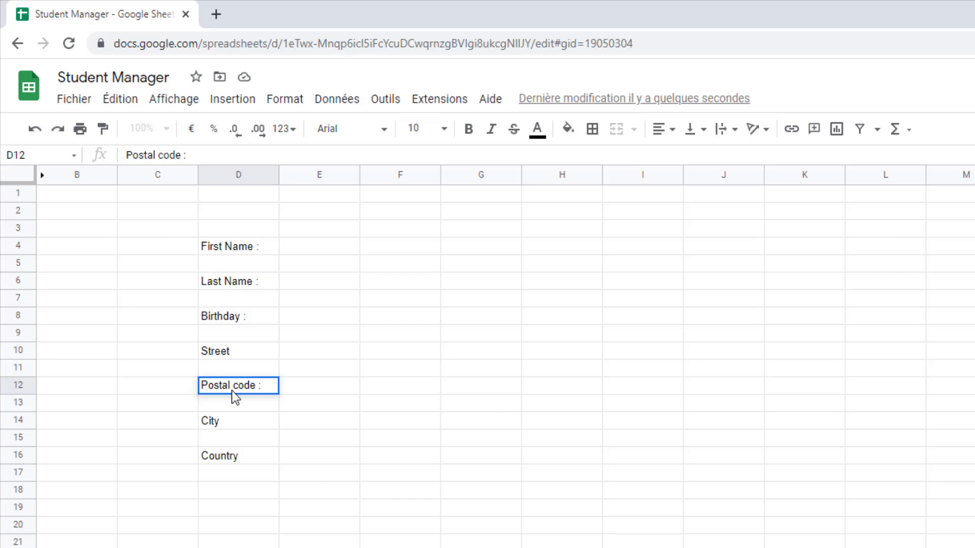
key("Return")
Add a space and colon to the labels in D14 and D16, making them "City :" and "Country :"
key("Down")
left_click(272, 153)
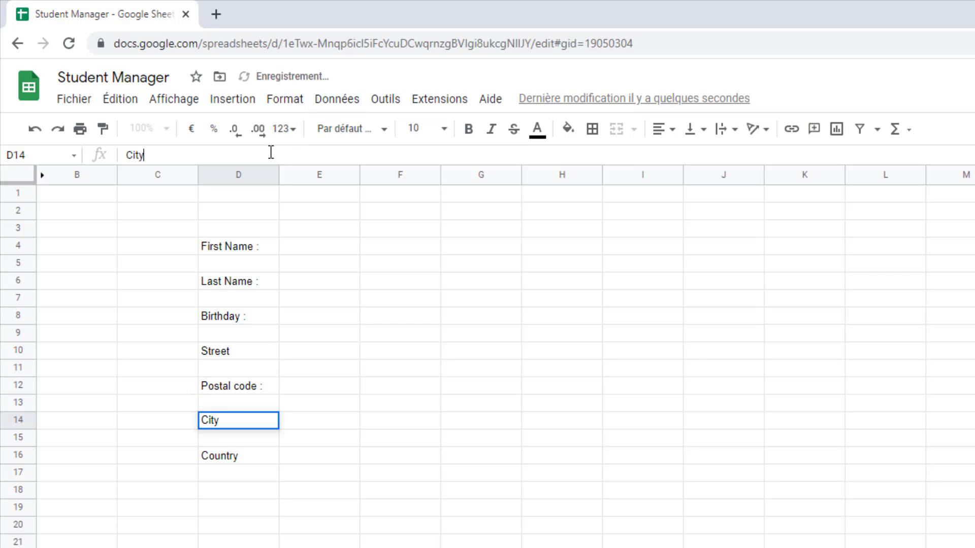
key("Return")
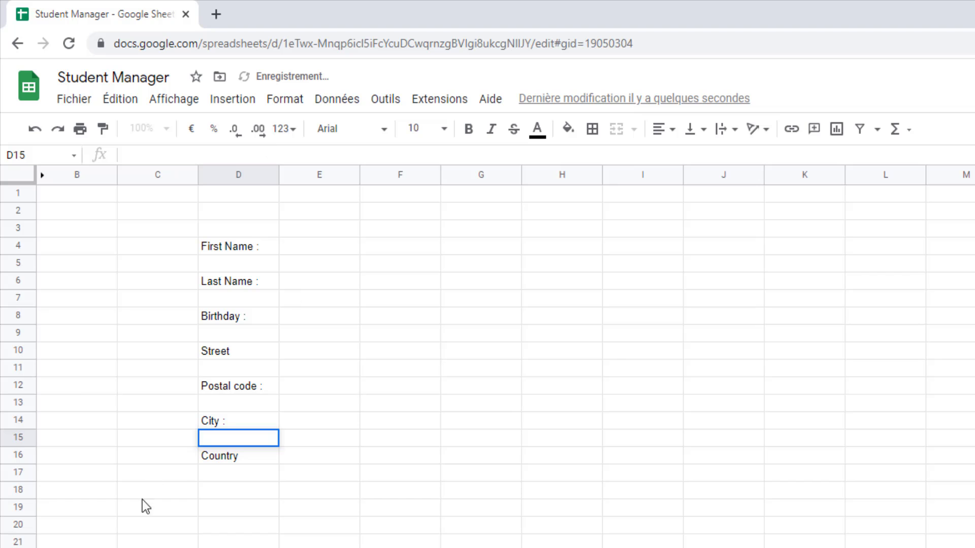
left_click(223, 460)
left_click(174, 155)
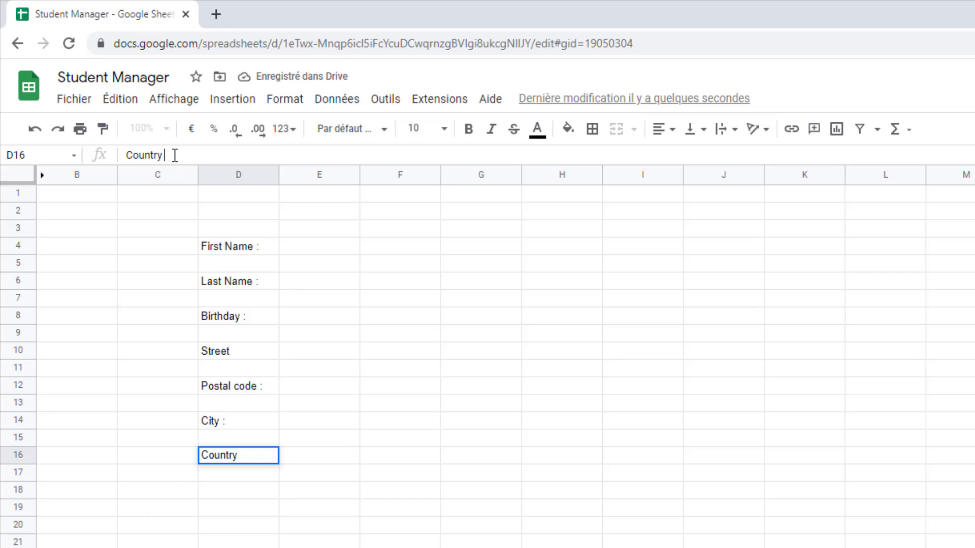
left_click(381, 355)
Make the form labels in D4 to D16 bold
left_click_drag(239, 246, 231, 456)
left_click(468, 129)
left_click(513, 356)
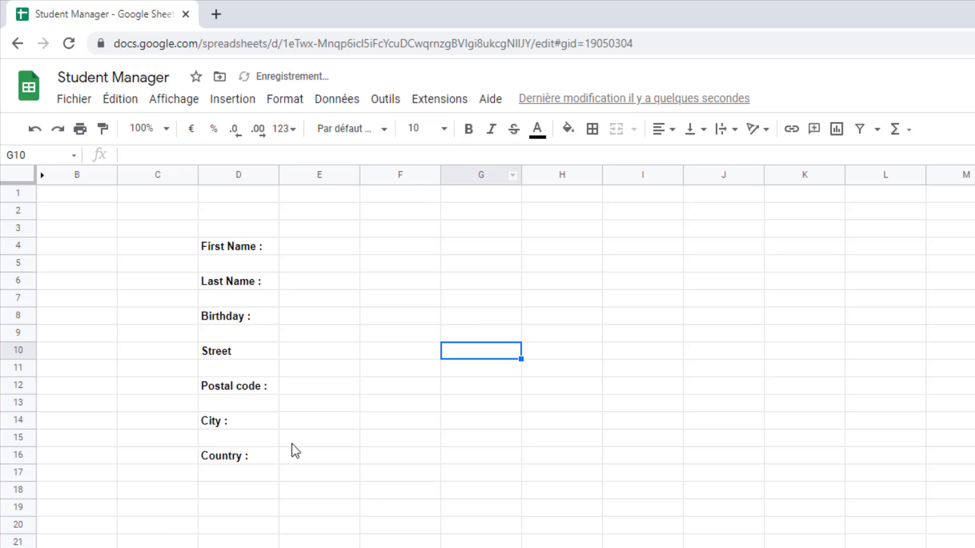
Widen column D slightly to give the bold labels more room
left_click_drag(290, 179, 297, 179)
left_click(467, 426)
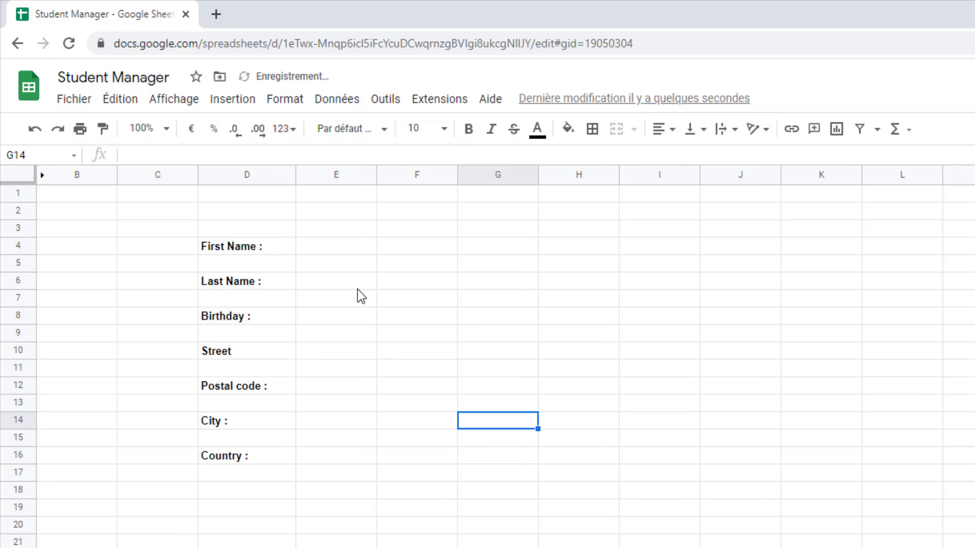
left_click(330, 246)
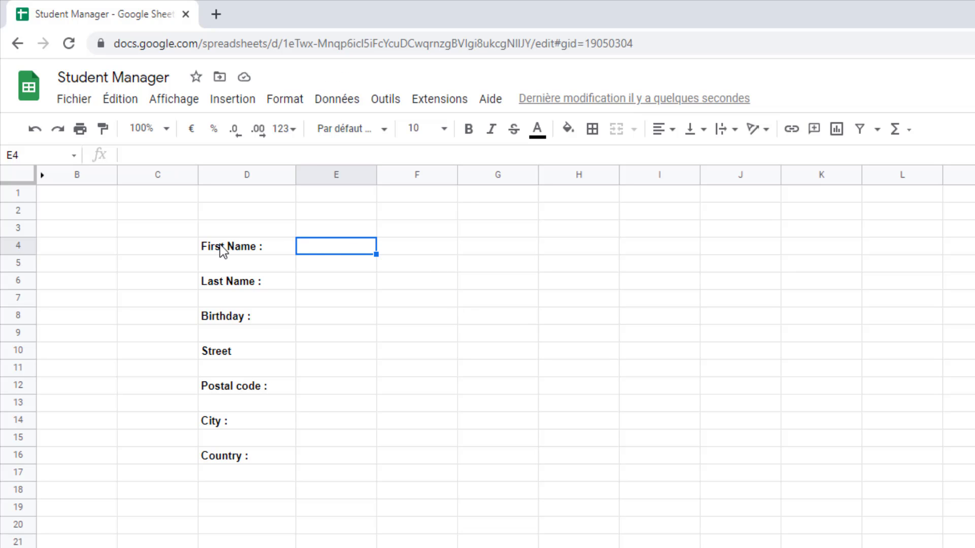
Fill the form area C3:F17 with light grey
left_click_drag(172, 223, 416, 470)
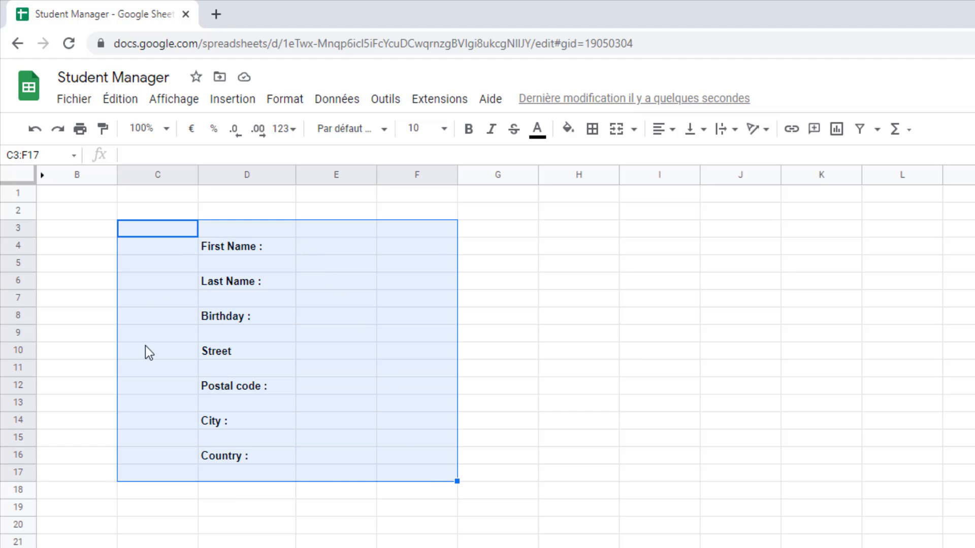
left_click(568, 129)
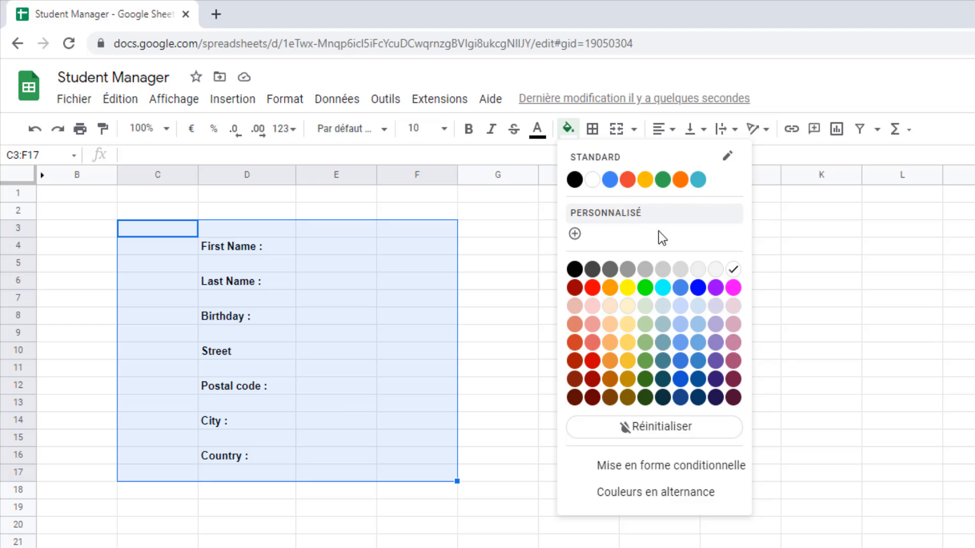
left_click(682, 275)
left_click_drag(702, 542, 660, 542)
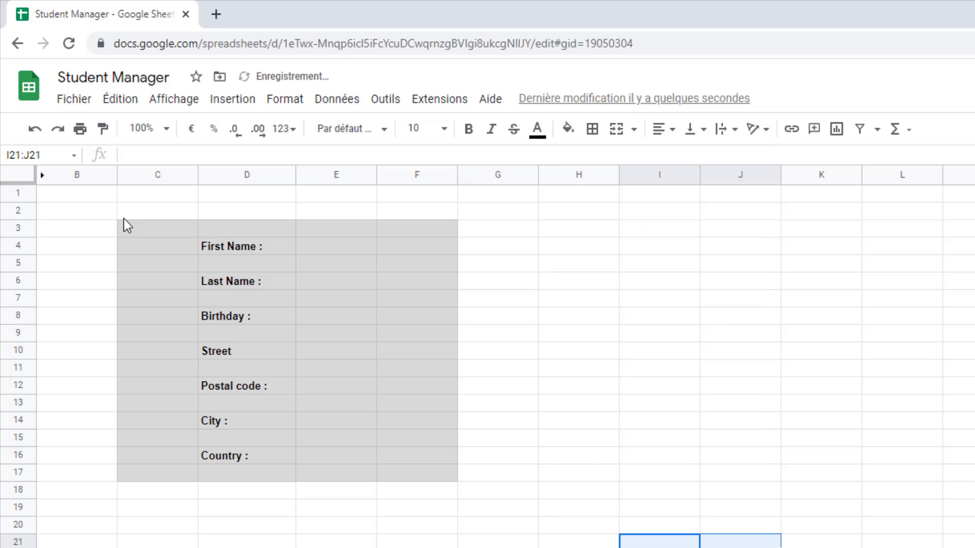
Change the fill of the form area C3:F17 to the next lighter grey
left_click_drag(123, 219, 420, 470)
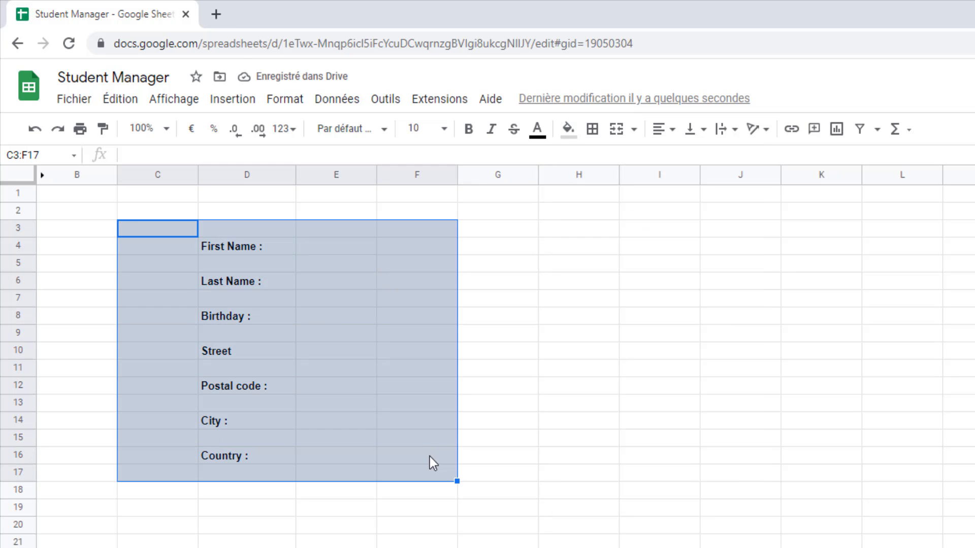
left_click(568, 129)
left_click(696, 277)
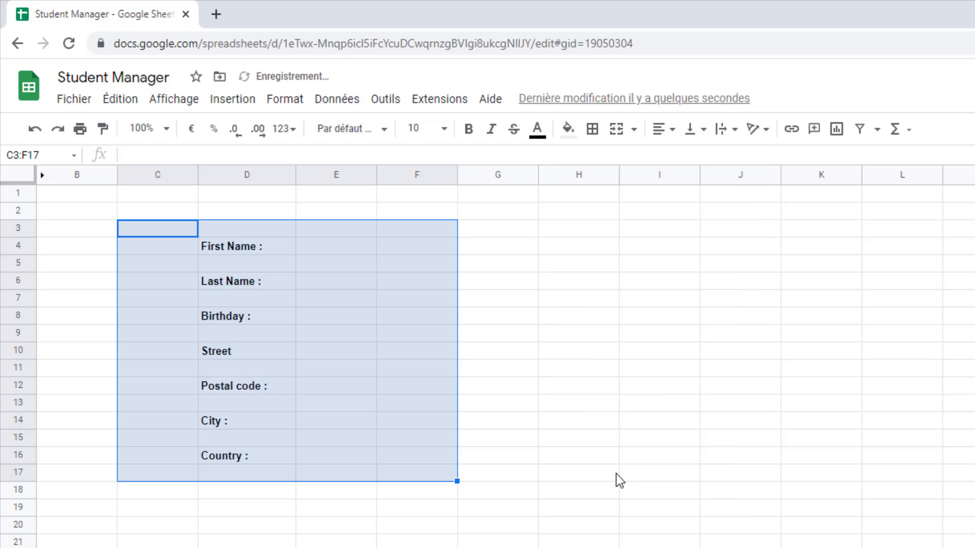
left_click(620, 480)
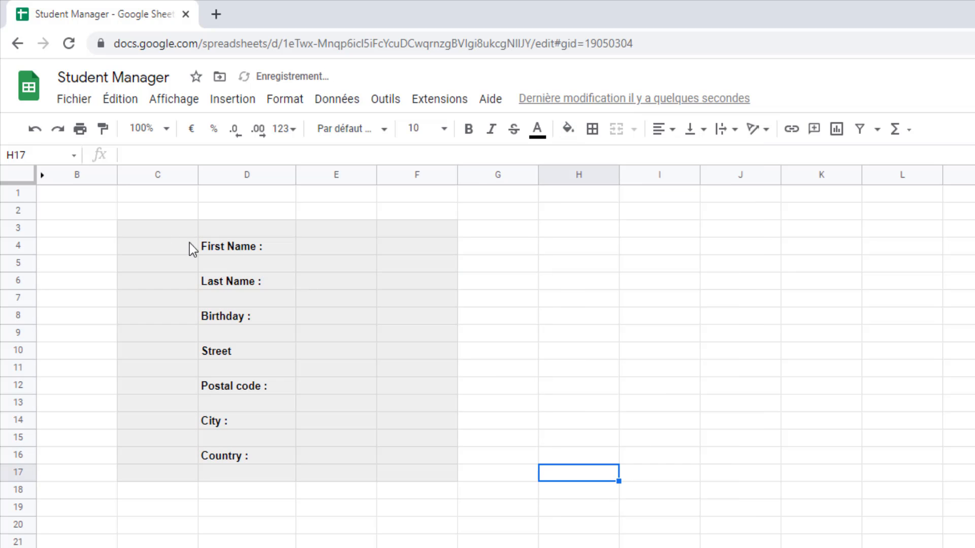
left_click_drag(191, 227, 409, 472)
left_click(624, 421)
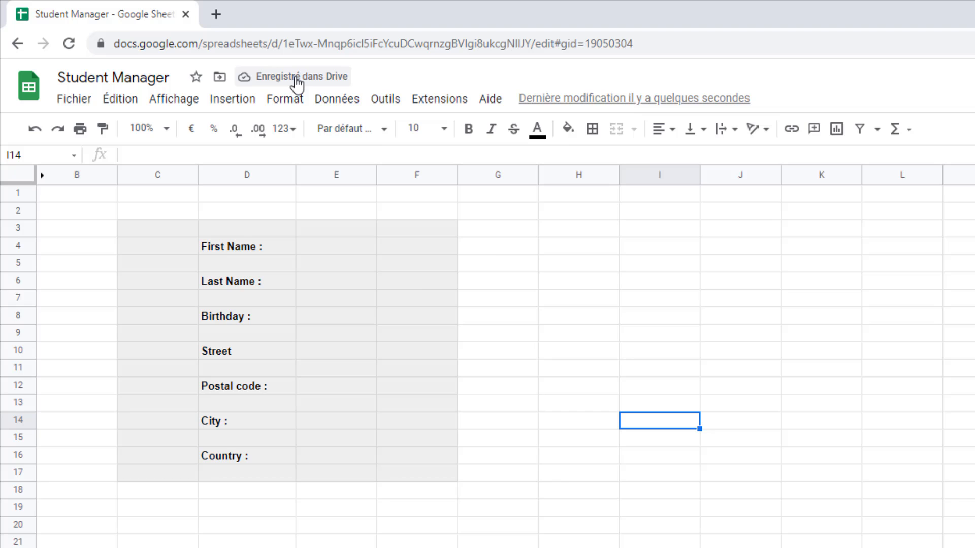
Hide the gridlines on the form sheet
left_click(329, 105)
mouse_move(170, 104)
mouse_move(178, 128)
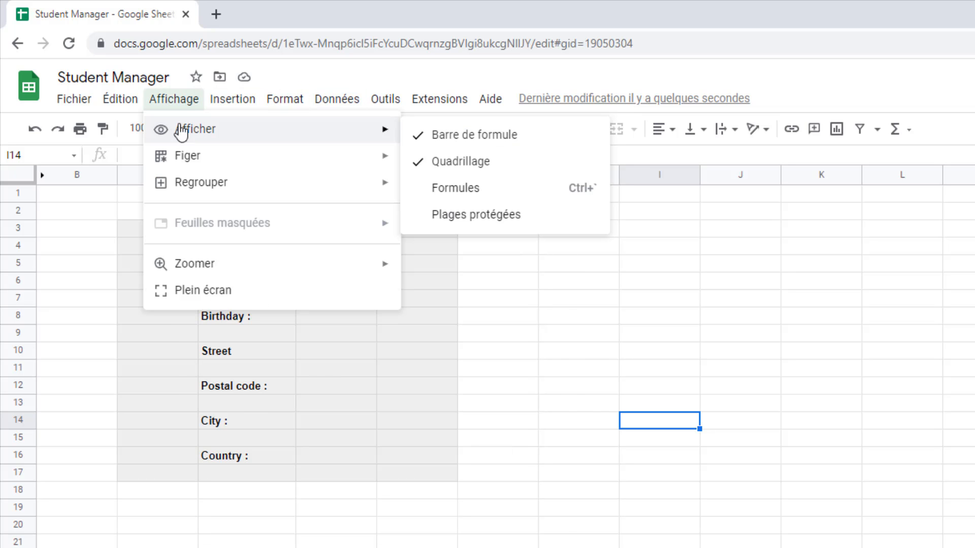
left_click(469, 161)
key("shift+Up")
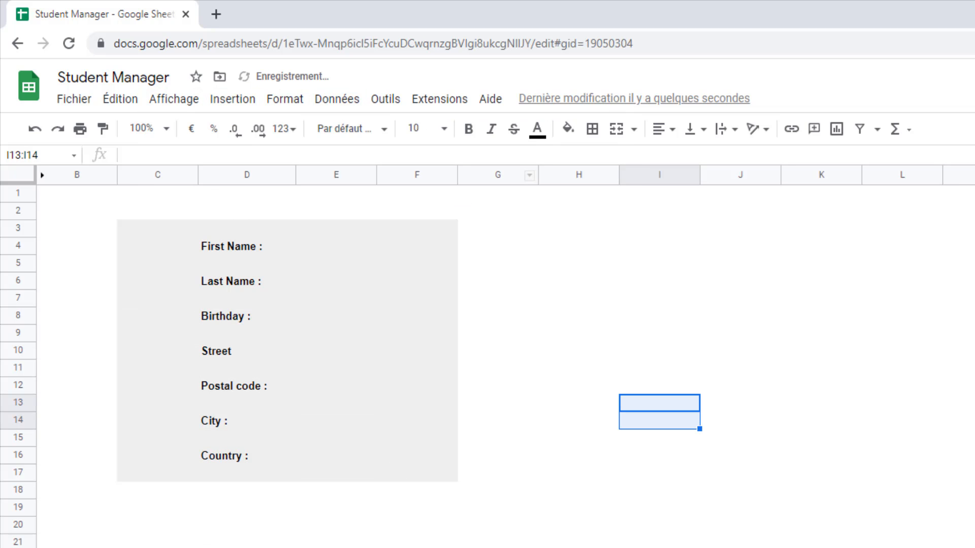
Fill the form area C3:F17 with the lightest grey in the palette
left_click_drag(137, 234, 446, 477)
left_click(567, 129)
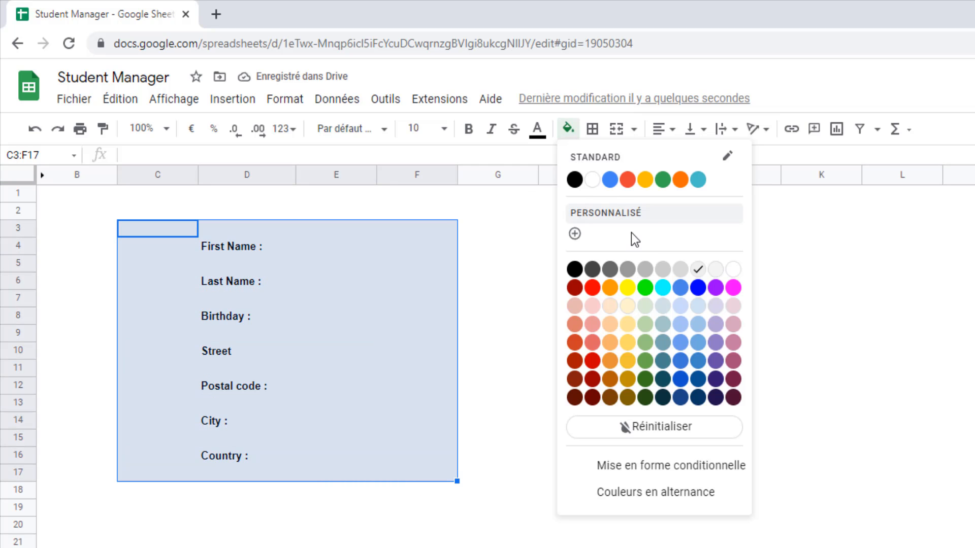
left_click(715, 278)
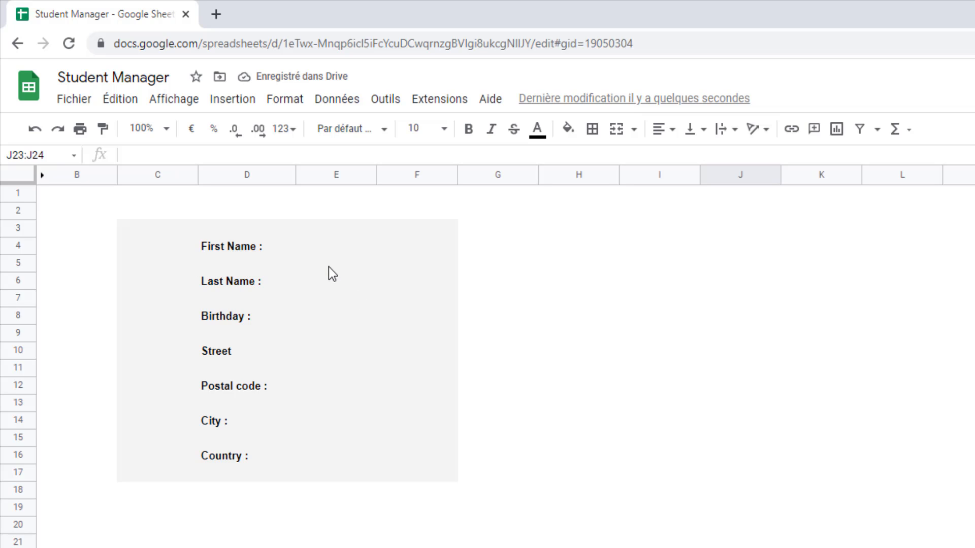
Fill the seven input cells E4, E6, E8, E10, E12, E14 and E16 with white
left_click(324, 252)
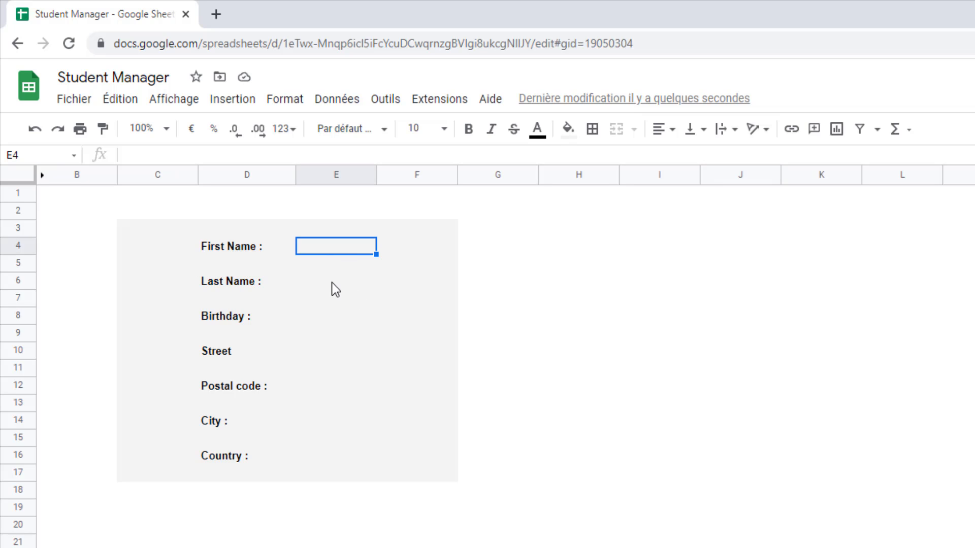
left_click(331, 283, "shift")
left_click(339, 249)
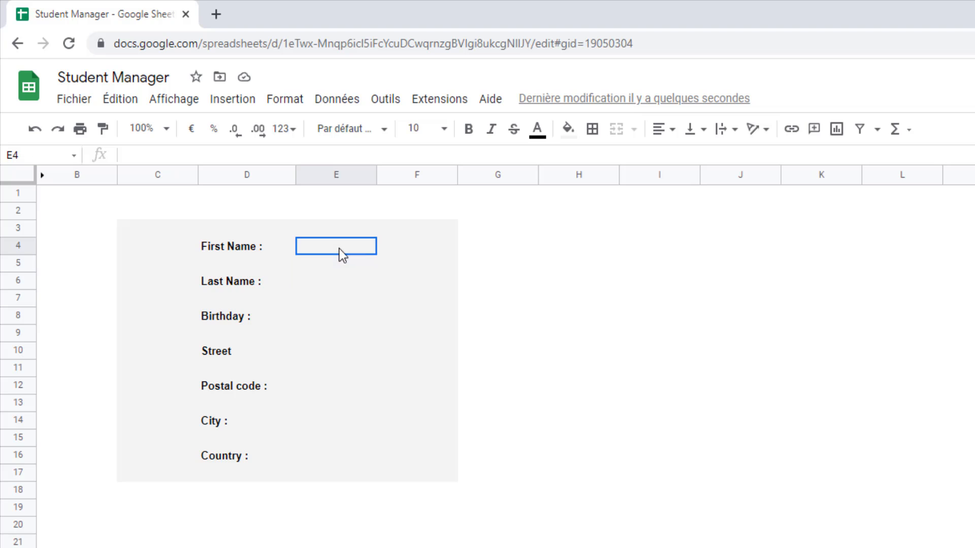
left_click(324, 282, "ctrl")
left_click(321, 320, "ctrl")
left_click(315, 354, "ctrl")
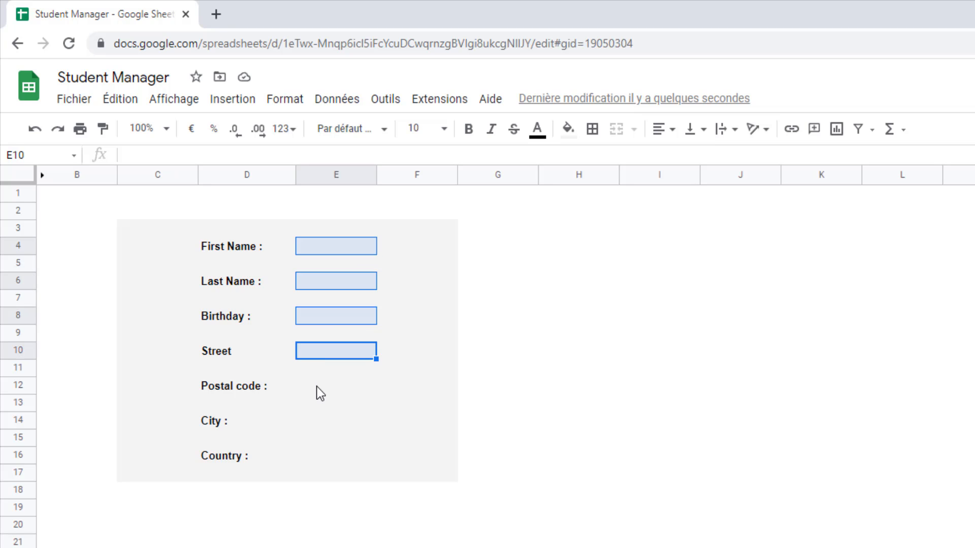
left_click(316, 388, "ctrl")
left_click(318, 440, "ctrl")
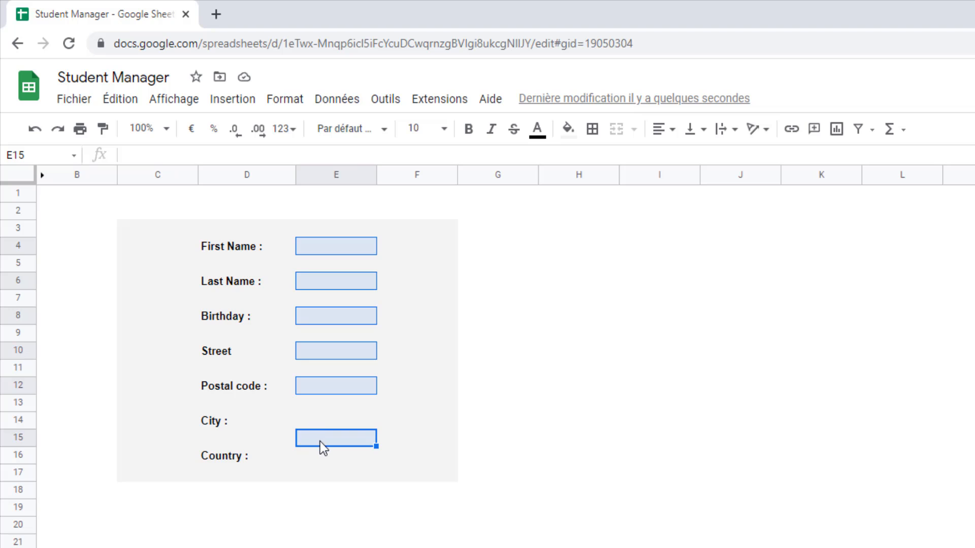
left_click(320, 442, "ctrl")
left_click(320, 426, "ctrl")
left_click(321, 454, "ctrl")
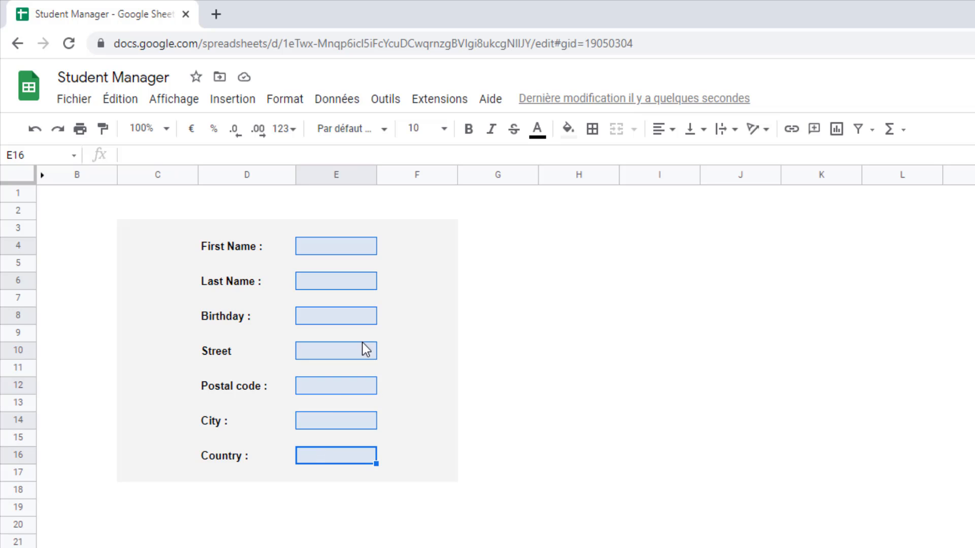
left_click(568, 130)
left_click(597, 178)
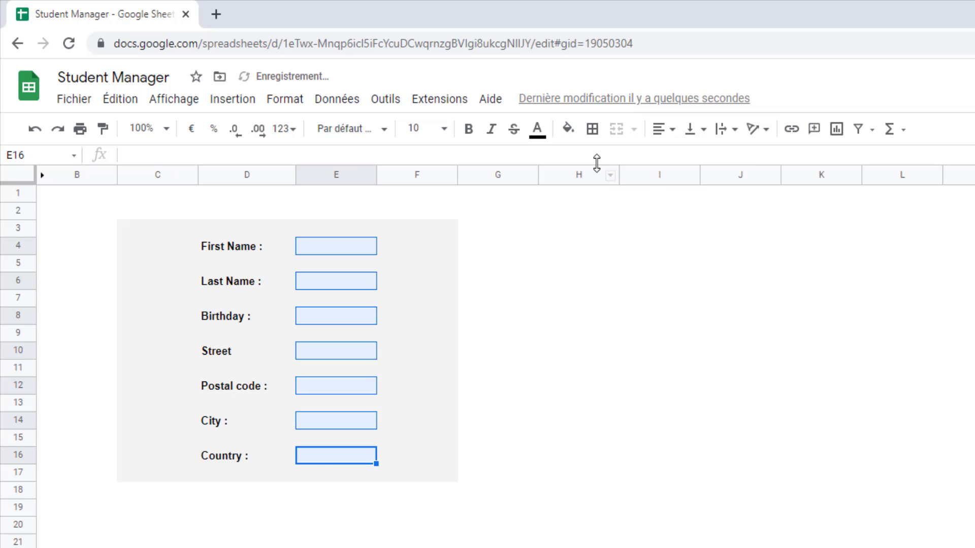
Put a black outer border around each of the seven white input cells in column E
left_click(593, 131)
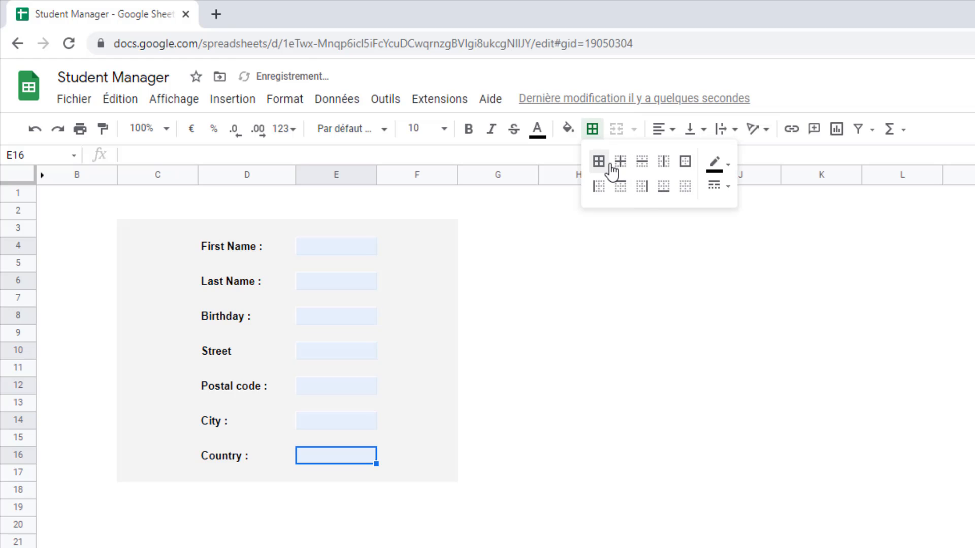
left_click(684, 161)
left_click(603, 441)
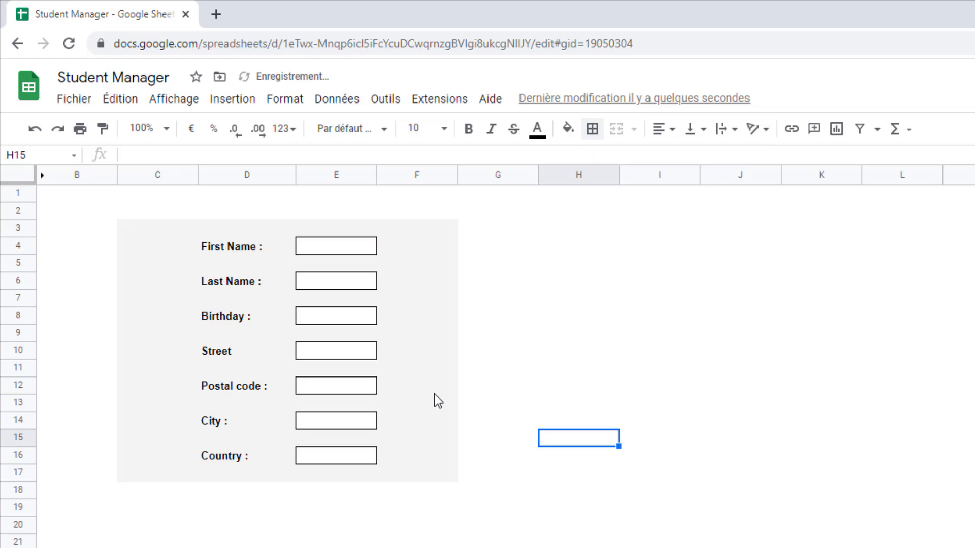
Widen column E to almost double its width and narrow the margin columns C and F to about a third
left_click_drag(376, 174, 441, 176)
left_click(726, 385)
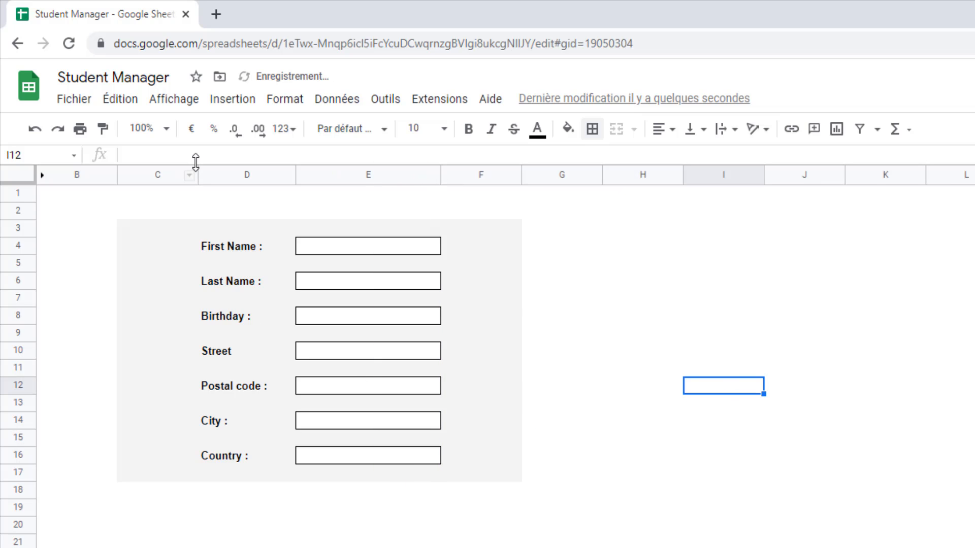
left_click_drag(201, 173, 145, 177)
left_click_drag(468, 179, 416, 178)
left_click_drag(558, 370, 614, 404)
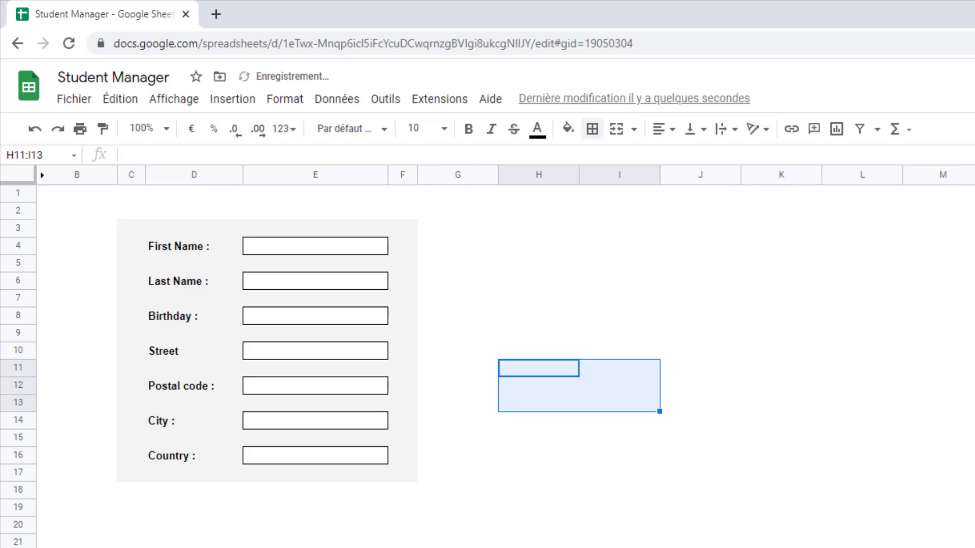
left_click(657, 509)
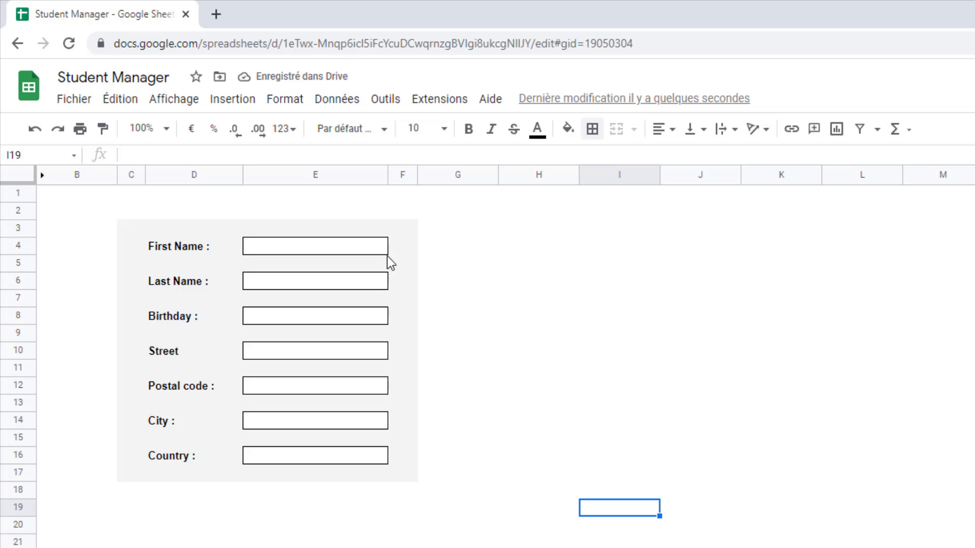
Enter an asterisk in F4 and F6 beside the First Name and Last Name input cells
left_click(403, 231)
left_click(403, 252)
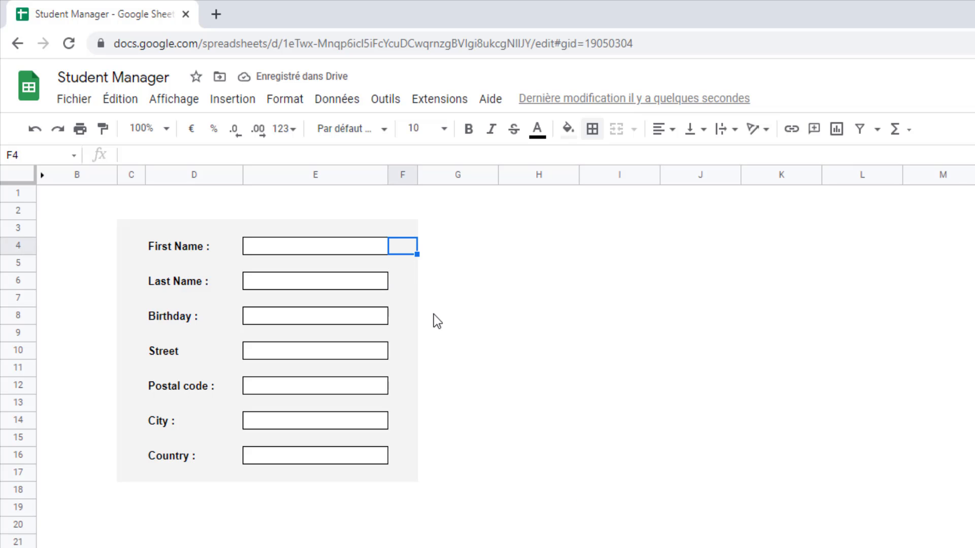
type("*")
key("Return")
key("Return")
type("*")
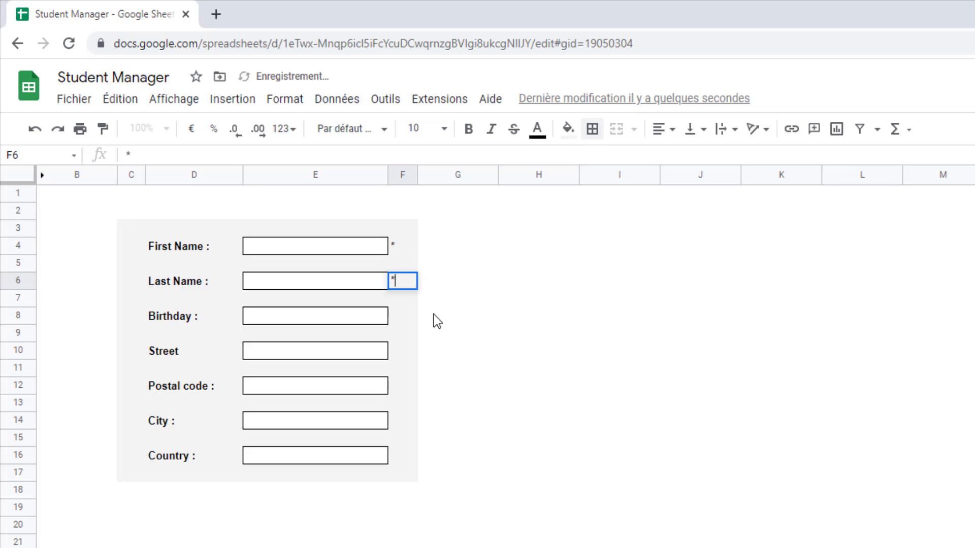
left_click(943, 546)
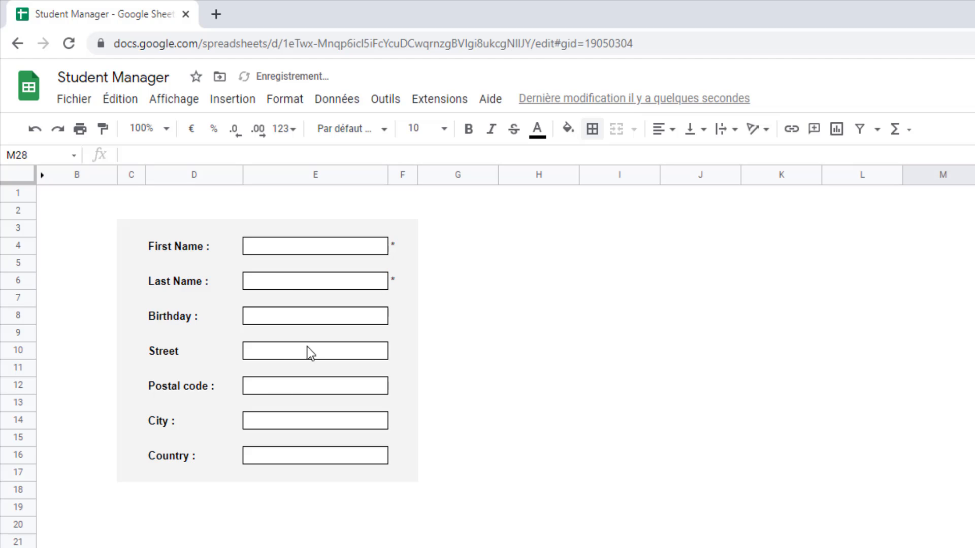
Add a black outer border around the whole form area C3:F17
mouse_move(130, 227)
left_mouse_down()
mouse_move(298, 383)
mouse_move(343, 461)
mouse_move(398, 468)
left_mouse_up()
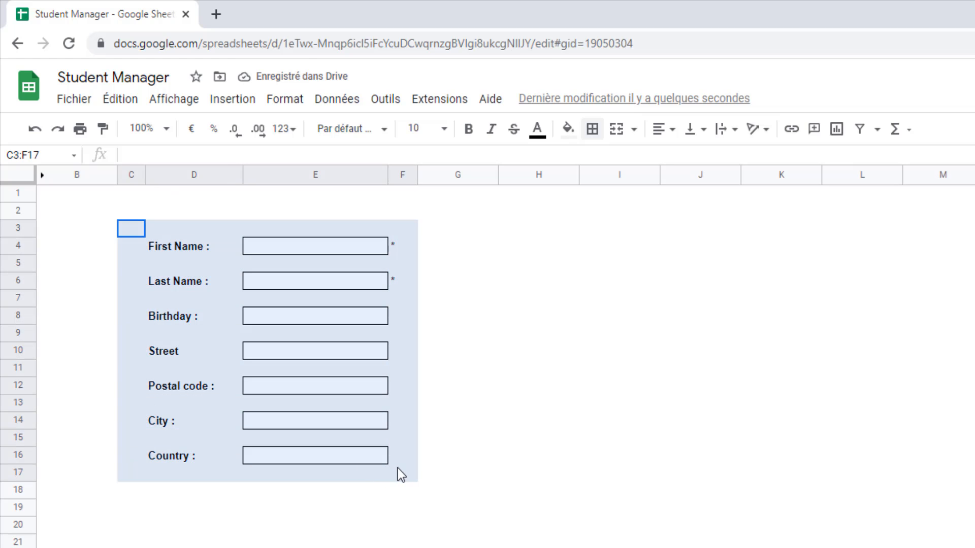
left_click(592, 129)
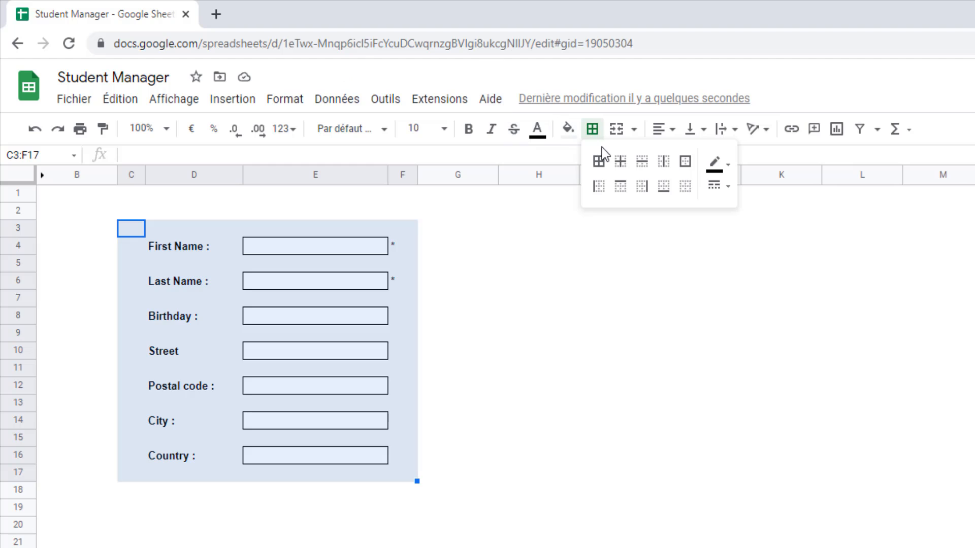
left_click(685, 161)
left_click(619, 490)
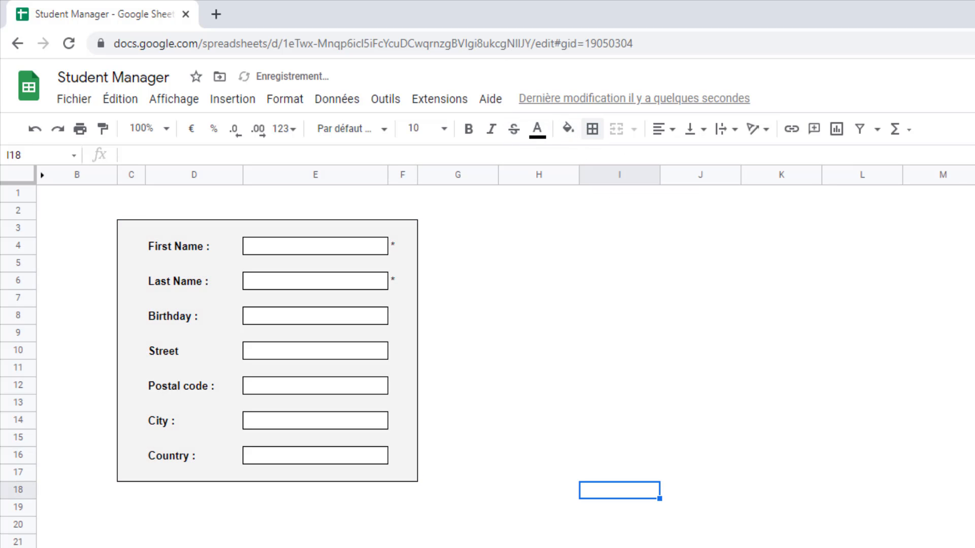
Add a space and colon to the label in D10, making it "Street :"
double_click(187, 351)
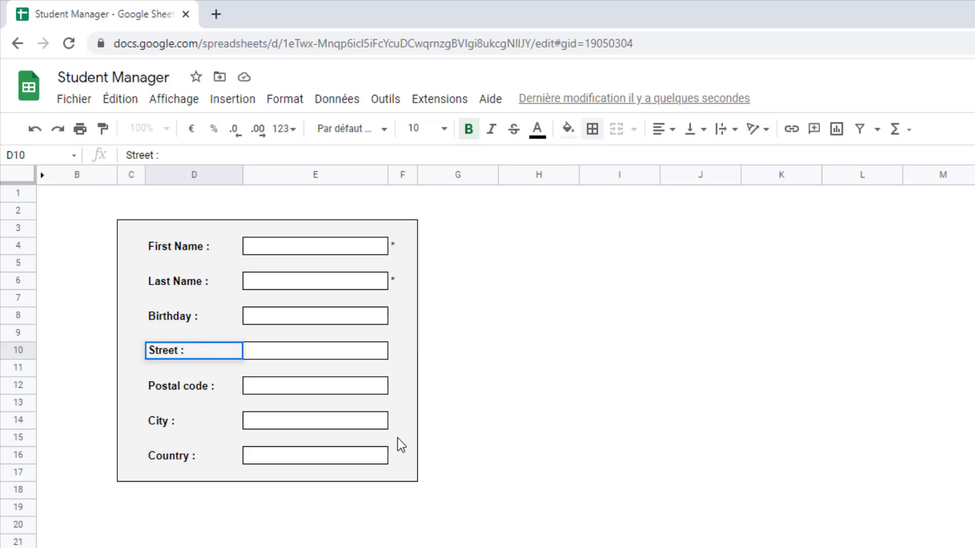
left_click(796, 445)
Increase the height of row 10 to about four times a normal row for the street input
left_click(270, 357)
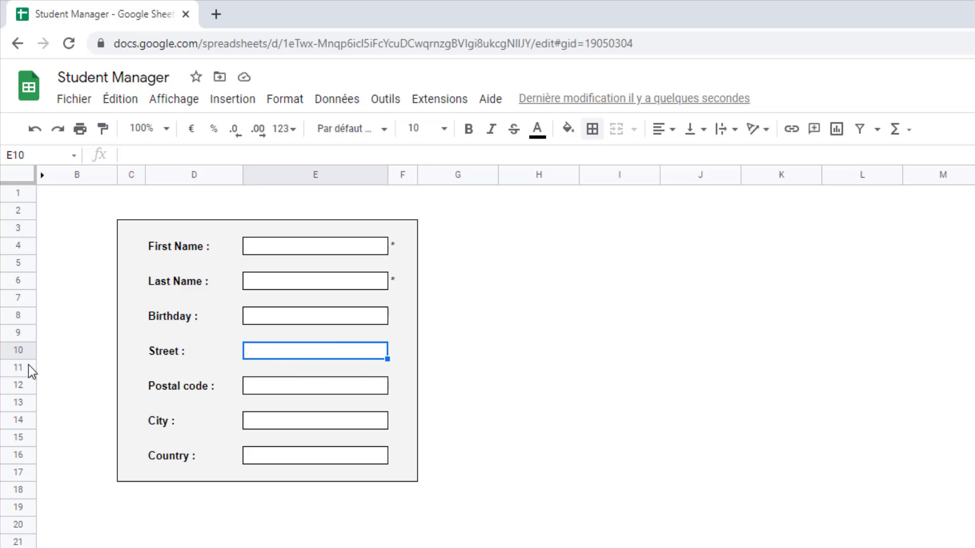
left_click_drag(27, 355, 20, 413)
left_click(764, 462)
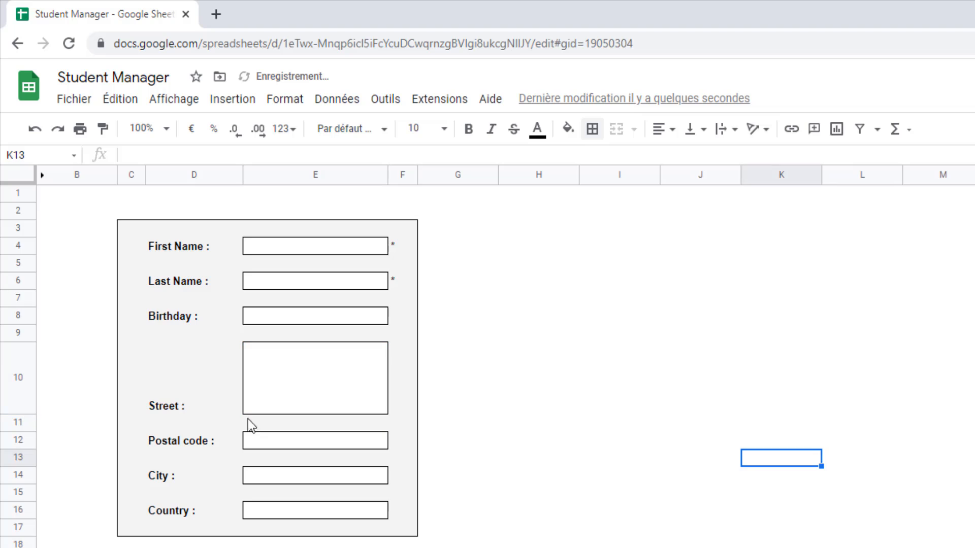
Align the "Street :" label in D10 vertically to the top of its cell
left_click(197, 408)
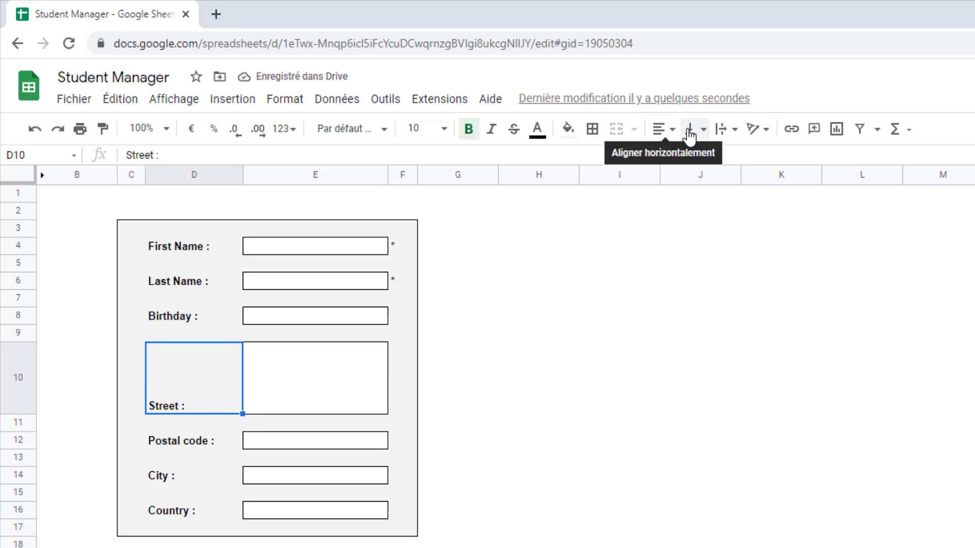
left_click(673, 133)
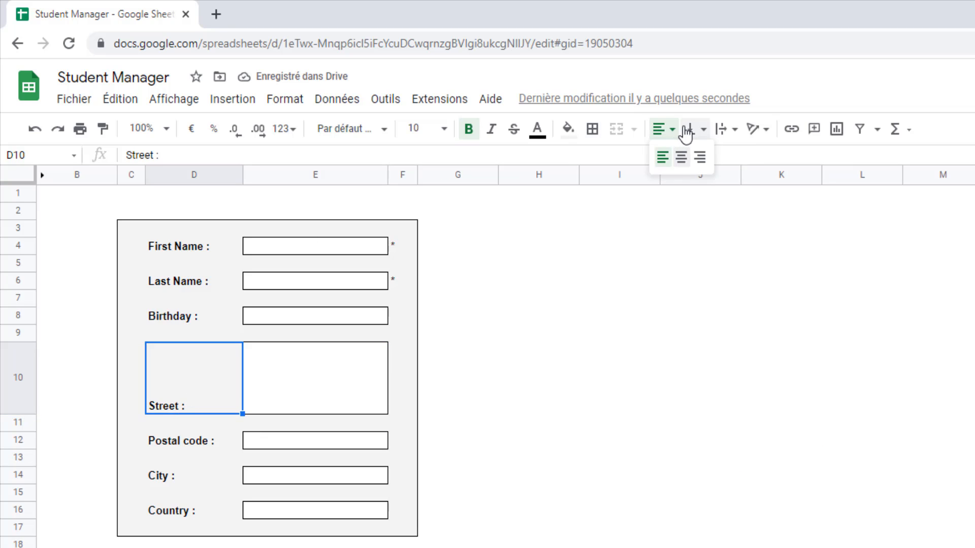
left_click(686, 133)
left_click(694, 162)
left_click(700, 378)
Enter a long line of random sample text in the street input E10 to test how it displays
left_click(304, 381)
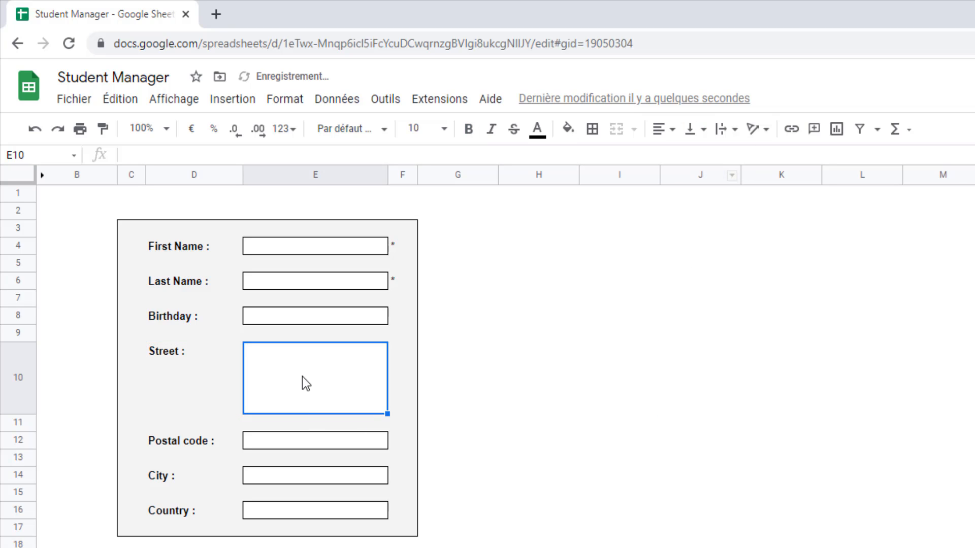
type("fdsfq fqsfq ")
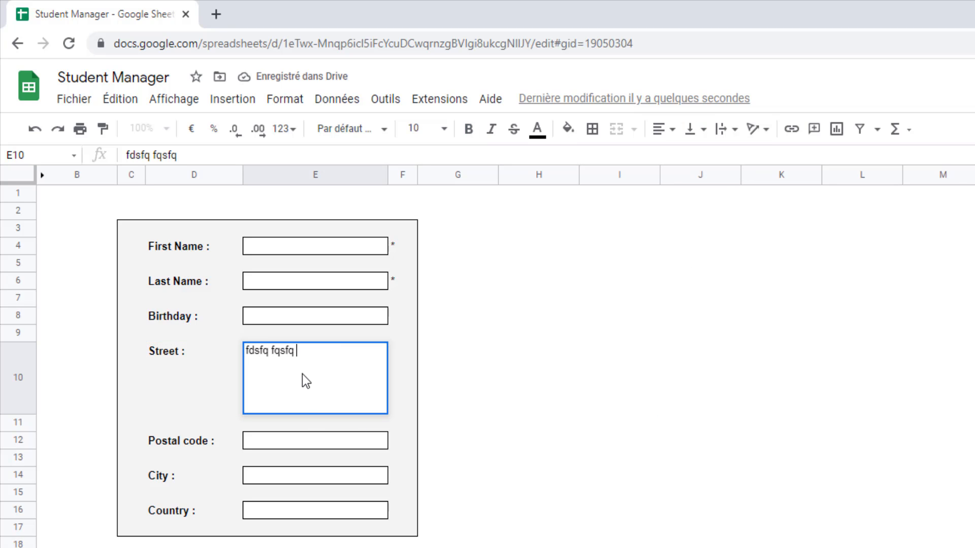
type("sqdf qsf qsfqsd sqdf qs f")
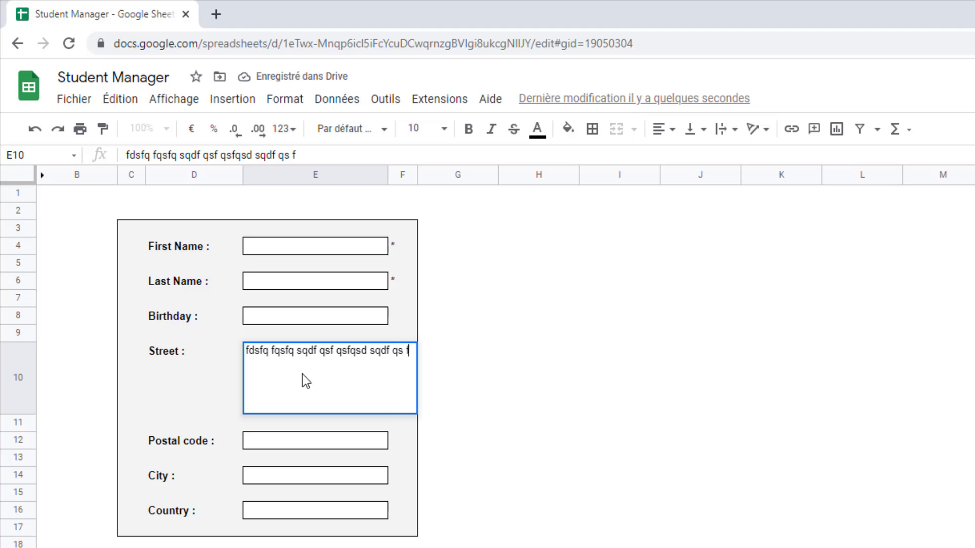
type(" qsdsq fqsd fqsf")
key("Return")
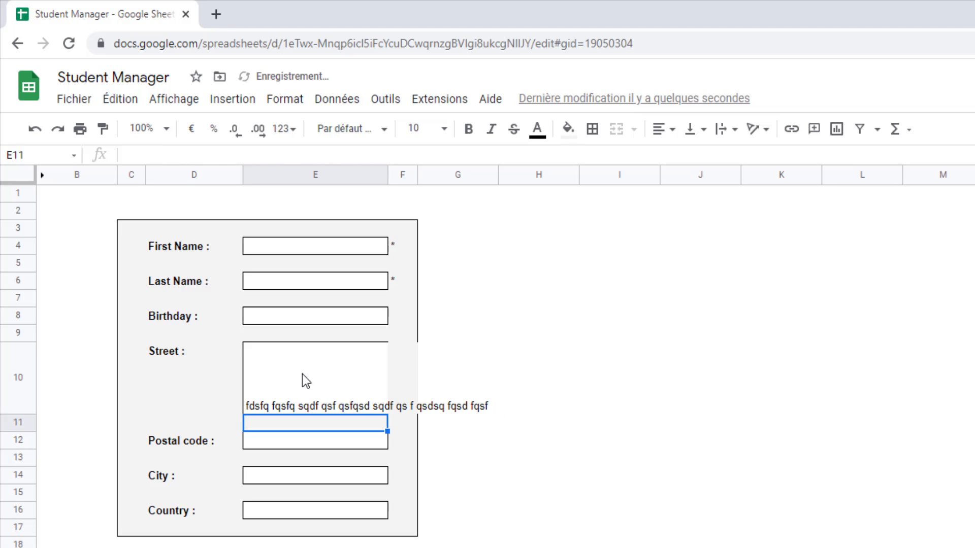
left_click(495, 544)
Turn on text wrapping for the street input E10 and align its content vertically to the top
left_click(341, 395)
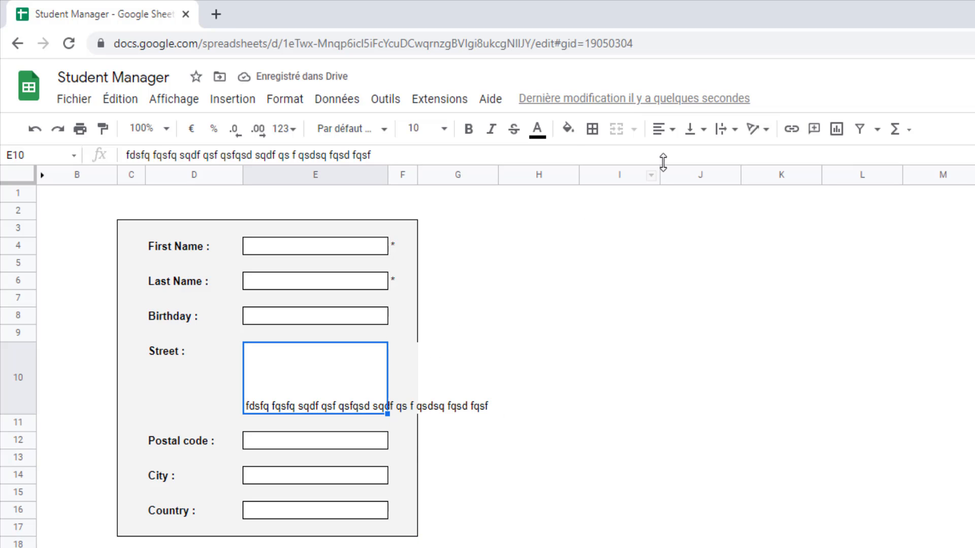
left_click(726, 130)
left_click(743, 158)
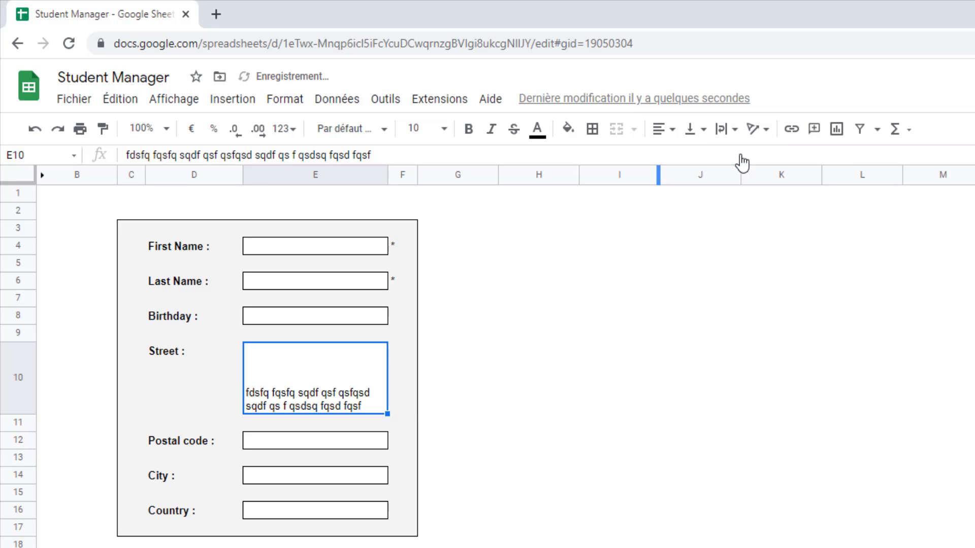
left_click(663, 130)
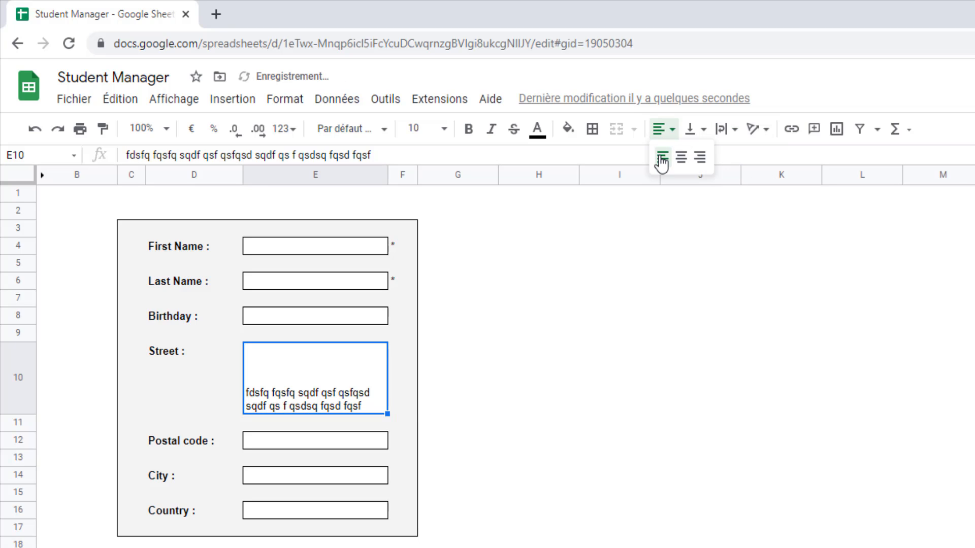
left_click(701, 130)
left_click(694, 158)
left_click_drag(700, 379, 701, 424)
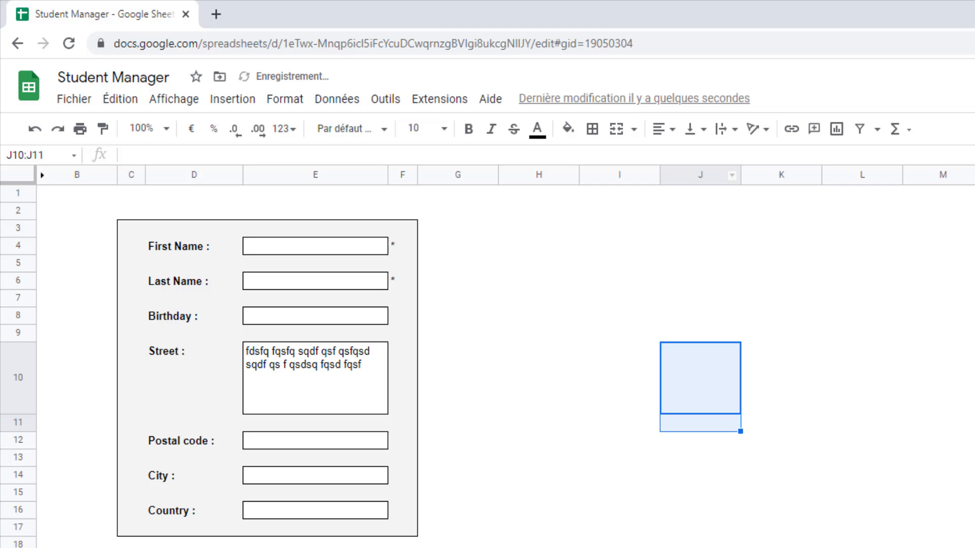
Clear the sample text from the street input E10
left_click(325, 373)
key("Delete")
left_click(701, 459)
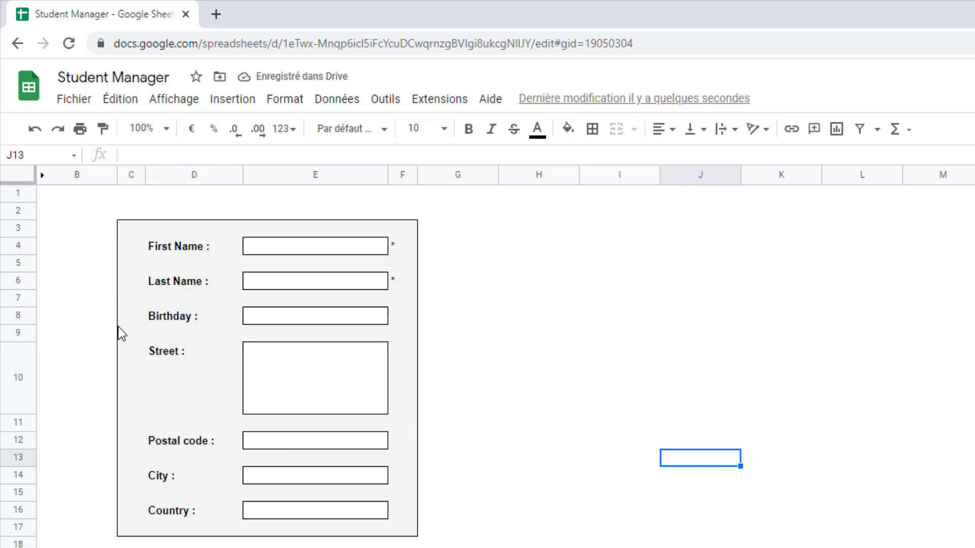
Merge cells C2:F2 above the form and enter the title "Student Form" in the merged cell
left_click_drag(133, 207, 408, 221)
left_click(634, 129)
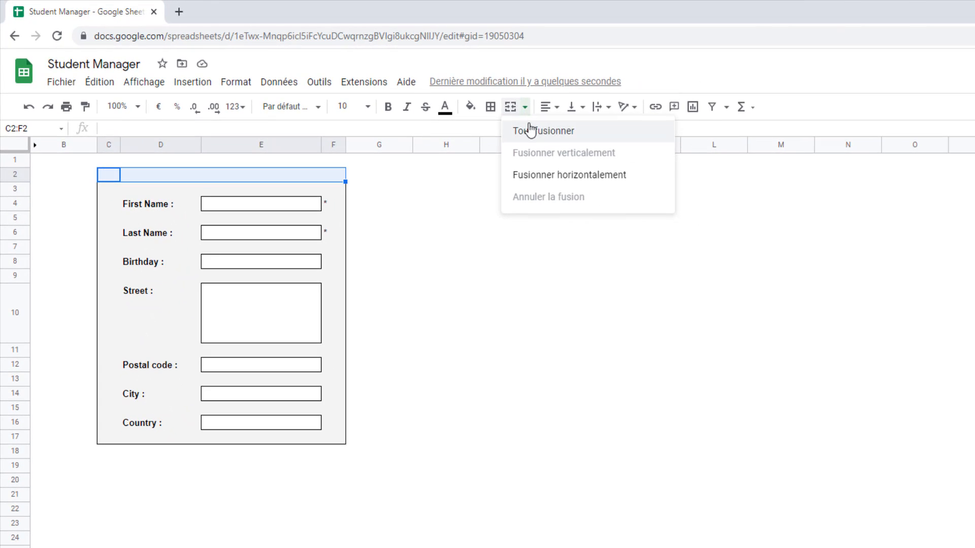
left_click(530, 133)
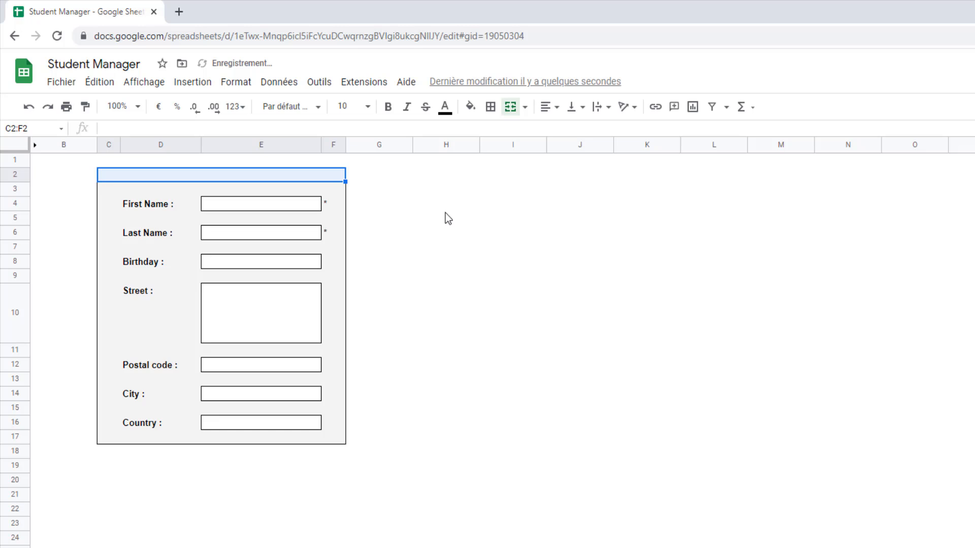
type("Stud")
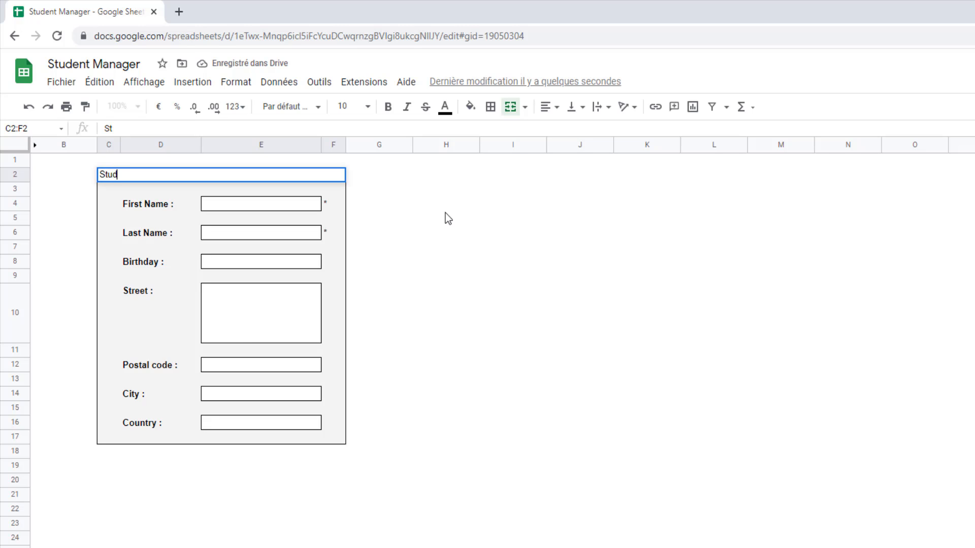
type("ent Form")
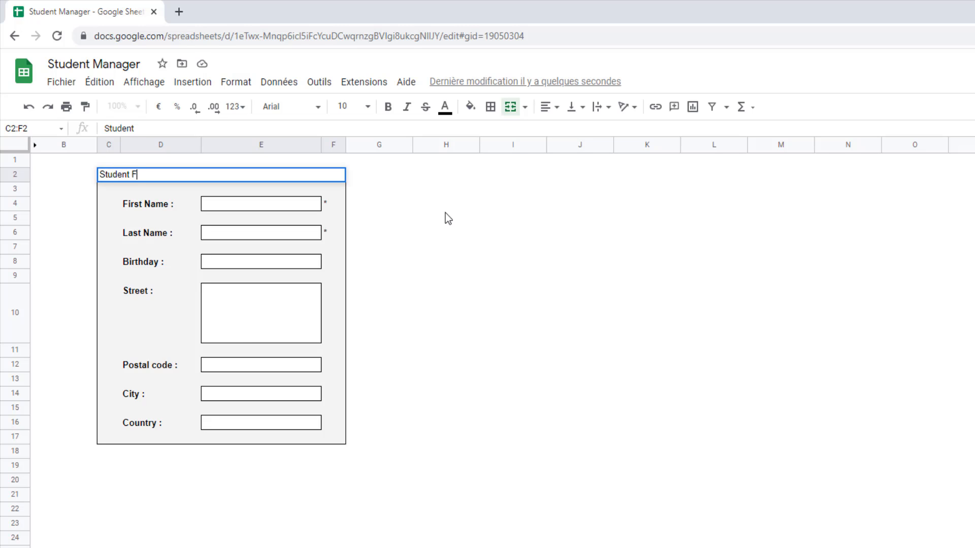
left_click(400, 214)
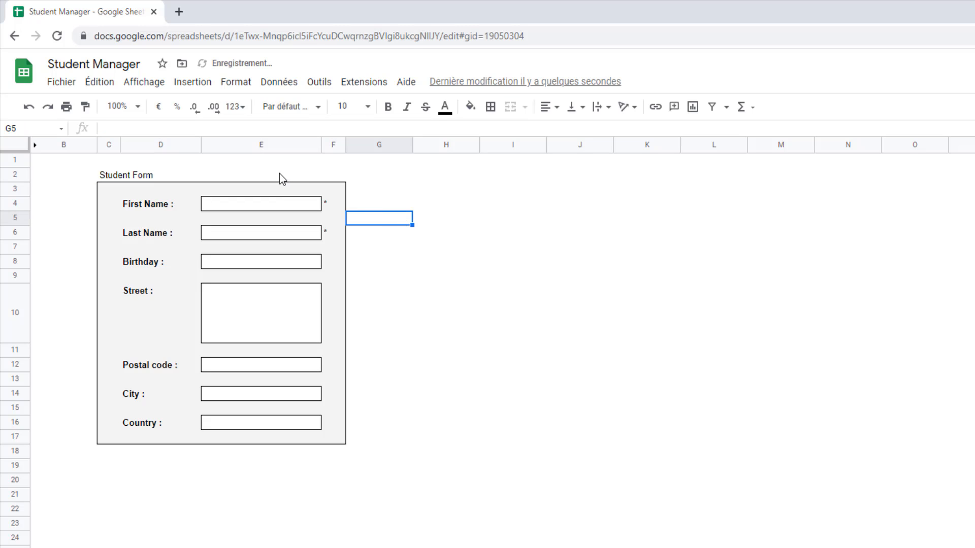
Make the "Student Form" title bold and set its font size to 24
left_click(278, 175)
left_click(382, 108)
left_click(374, 108)
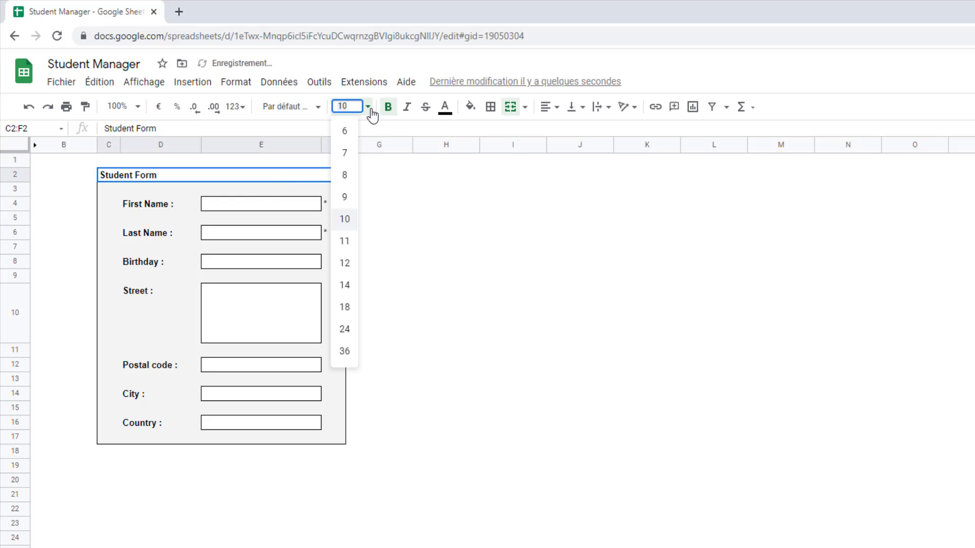
left_click(341, 349)
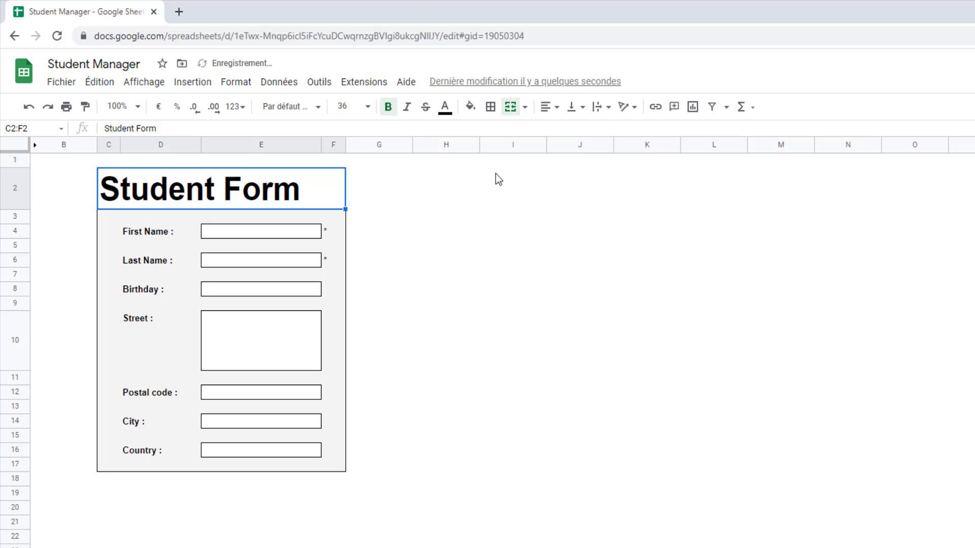
left_click(368, 107)
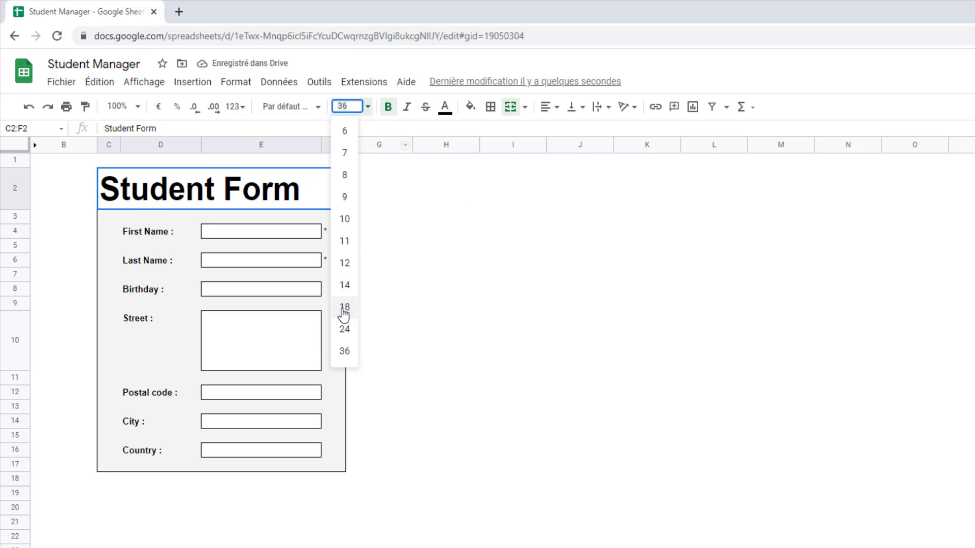
left_click(342, 326)
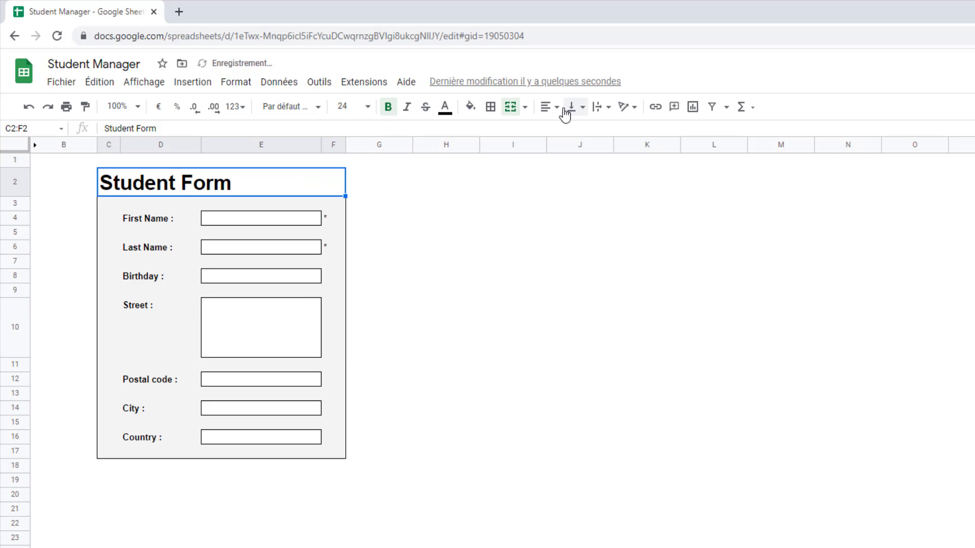
Center the "Student Form" title horizontally and turn on text wrapping for its merged cell
left_click(557, 108)
left_click(564, 130)
left_click(601, 108)
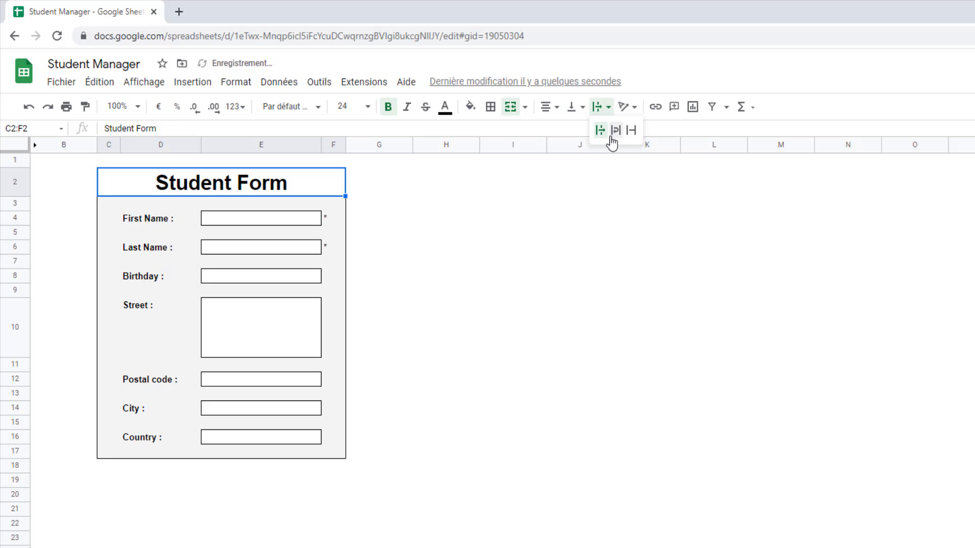
left_click(611, 131)
left_click_drag(584, 246, 584, 261)
Increase the height of row 2 to nearly double and align the "Student Form" title vertically to the middle
left_click_drag(18, 196, 18, 217)
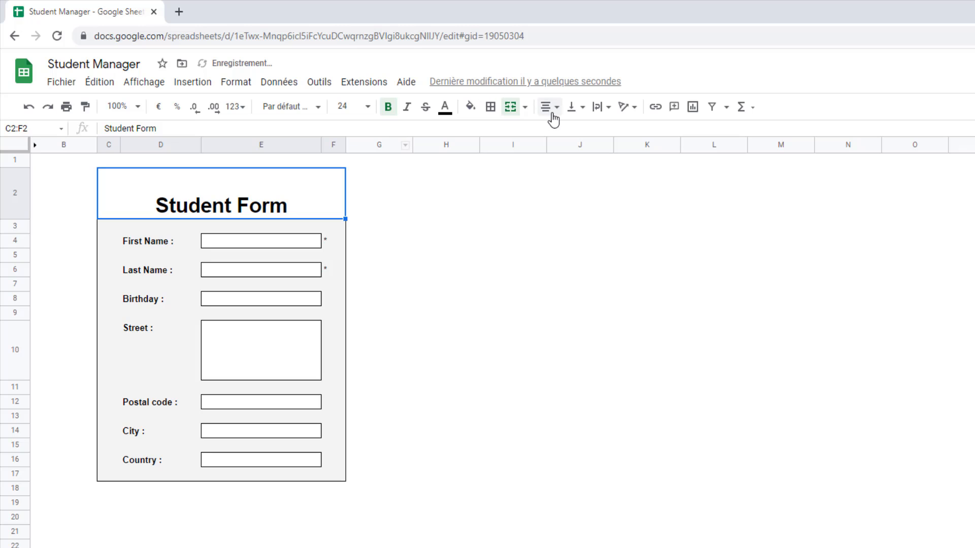
left_click(601, 106)
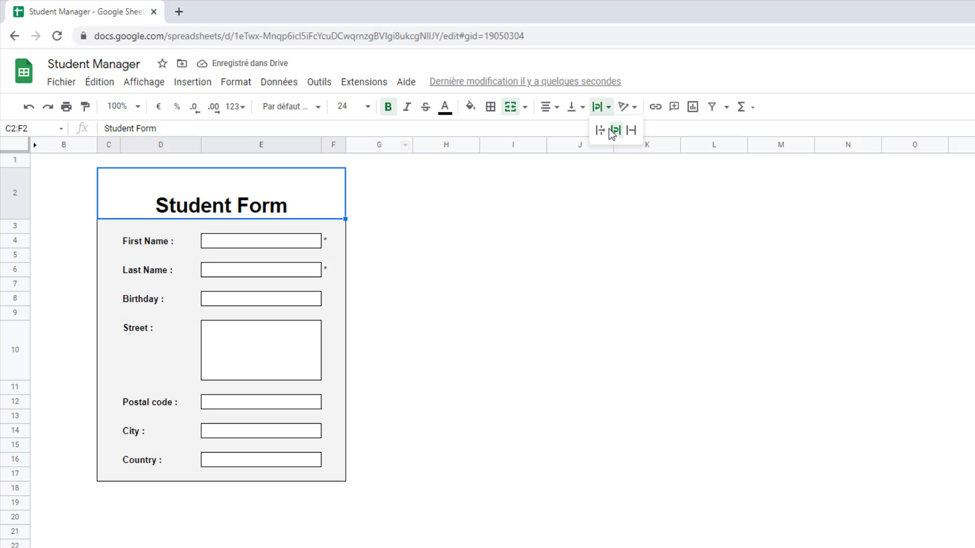
left_click(574, 104)
left_click(581, 106)
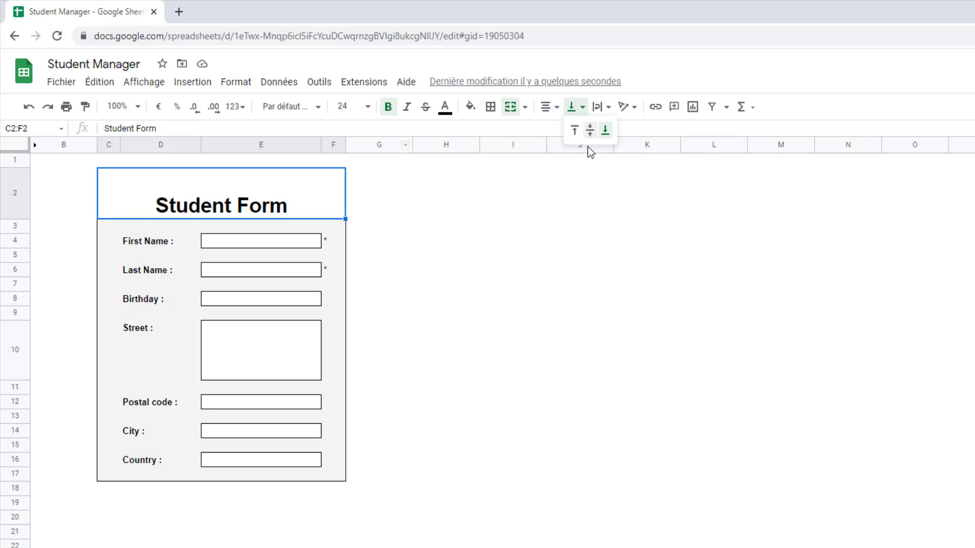
left_click(589, 130)
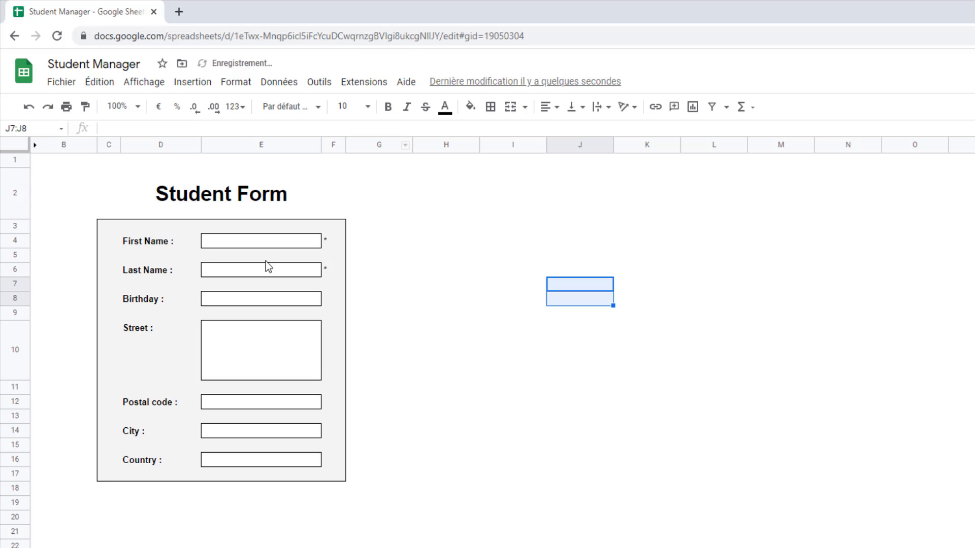
Add black borders on all sides of the merged title cell C2:F2
left_click(470, 106)
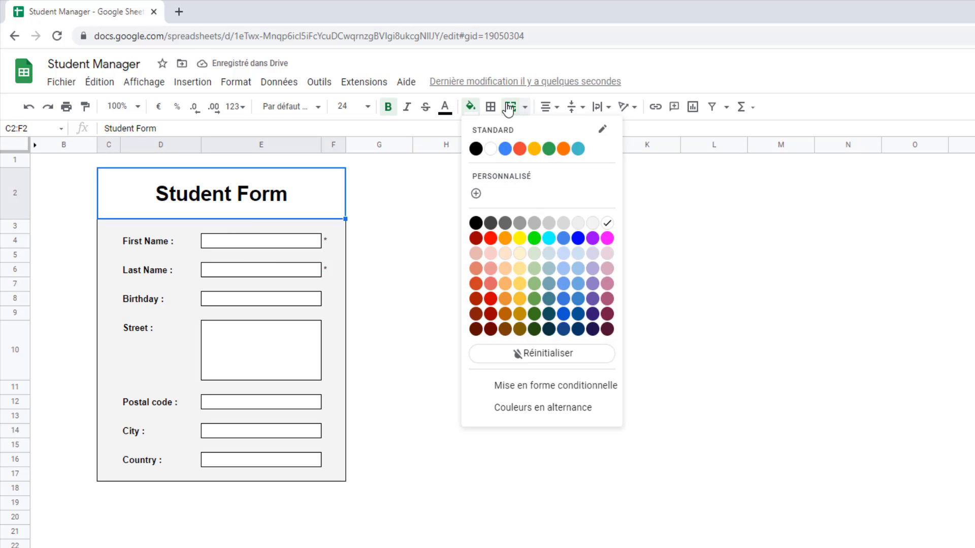
left_click(490, 107)
left_click(497, 135)
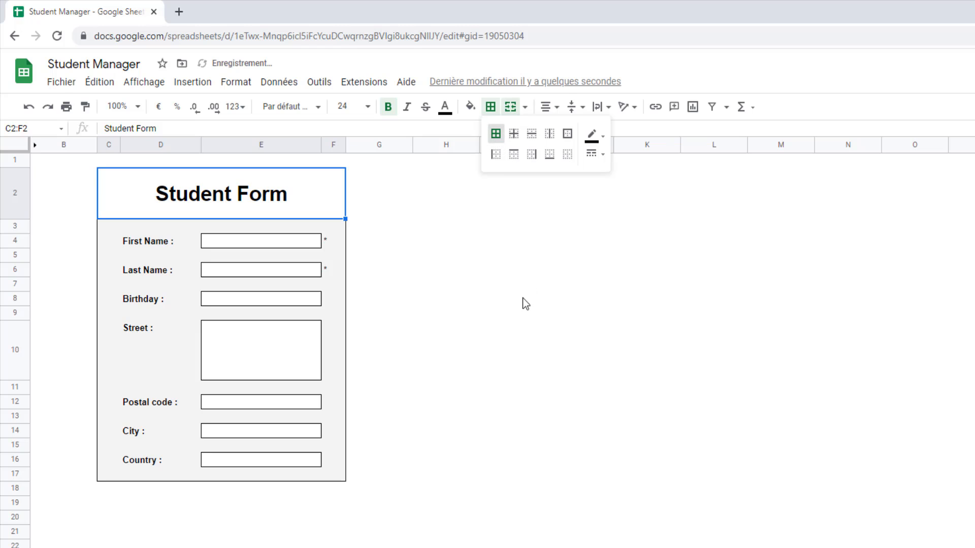
left_click(522, 297)
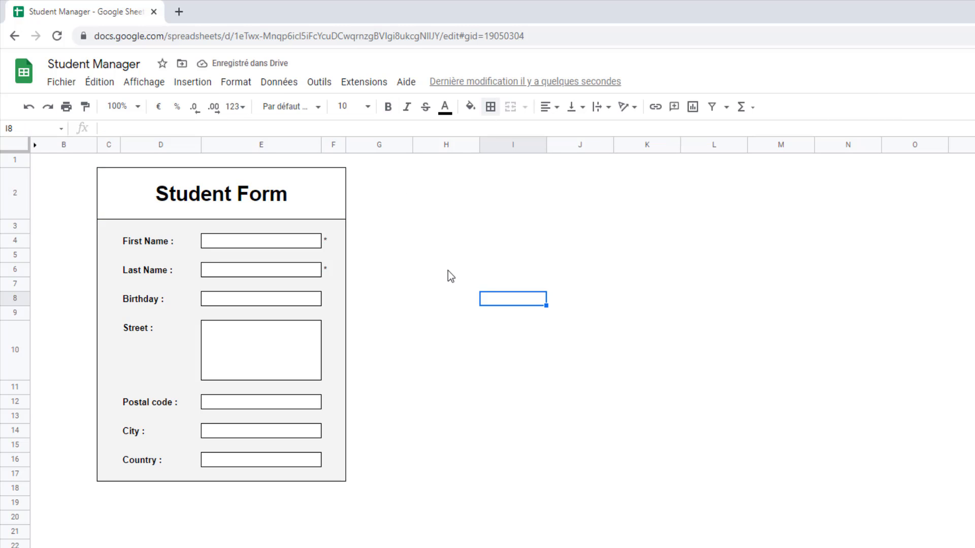
left_click(474, 300)
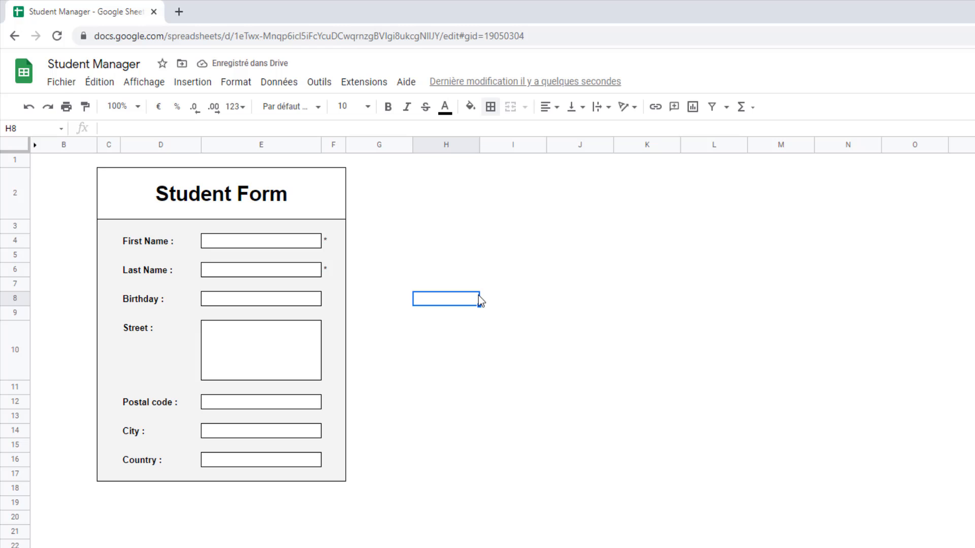
left_click(285, 202)
left_click(459, 315)
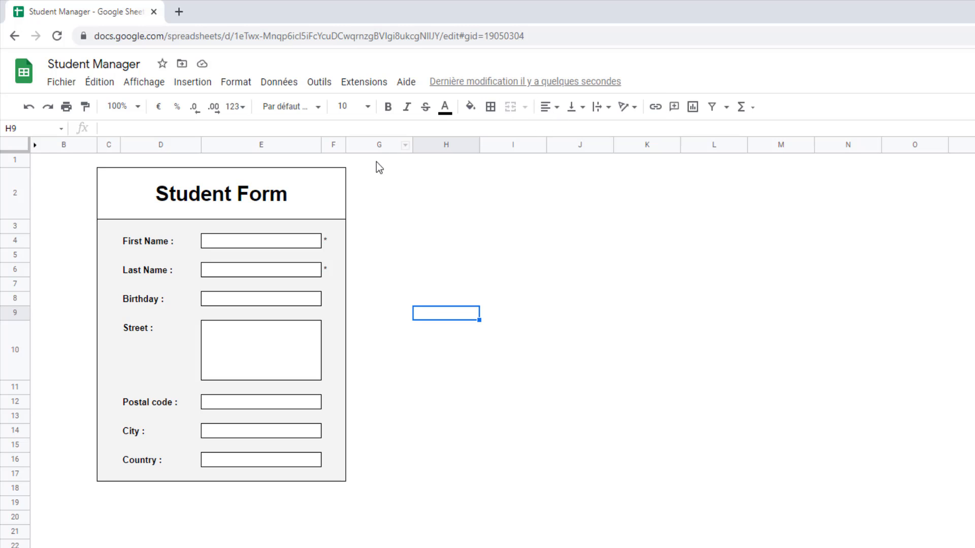
Start a new drawing and draw a rounded rectangle about 8 units wide and 4 units high by the rulers
left_click(190, 86)
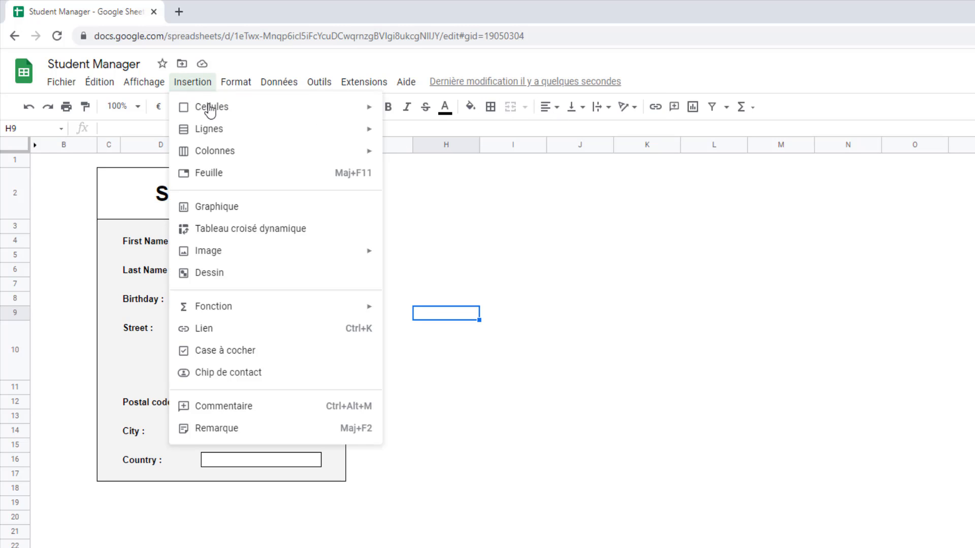
left_click(209, 272)
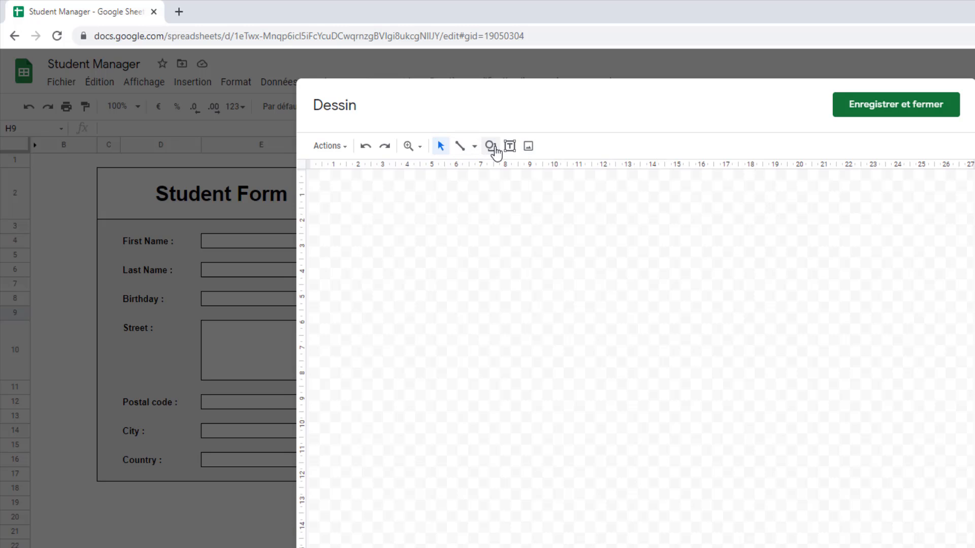
left_click(495, 148)
mouse_move(507, 174)
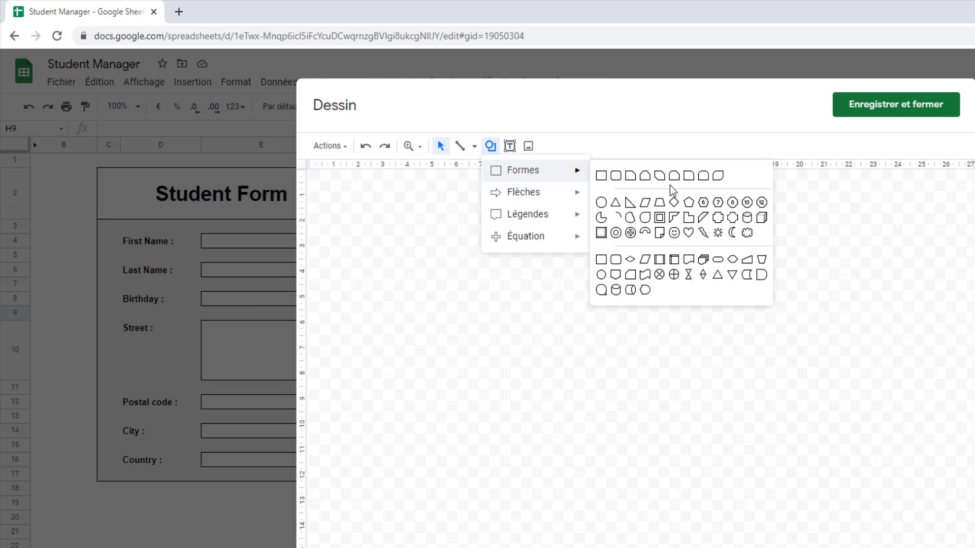
left_click(617, 178)
left_click_drag(512, 266, 714, 370)
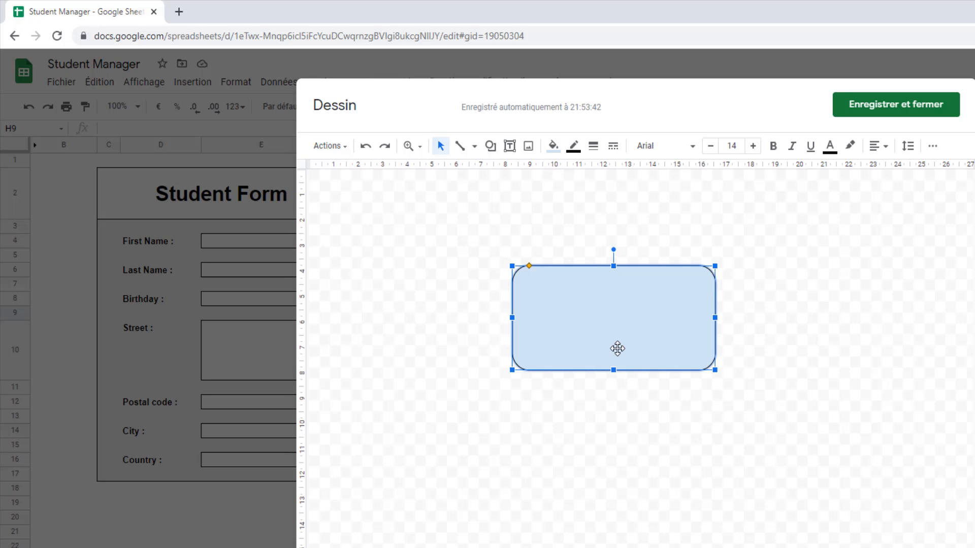
Label the rounded rectangle "Search" and increase its font size to 19
type("R")
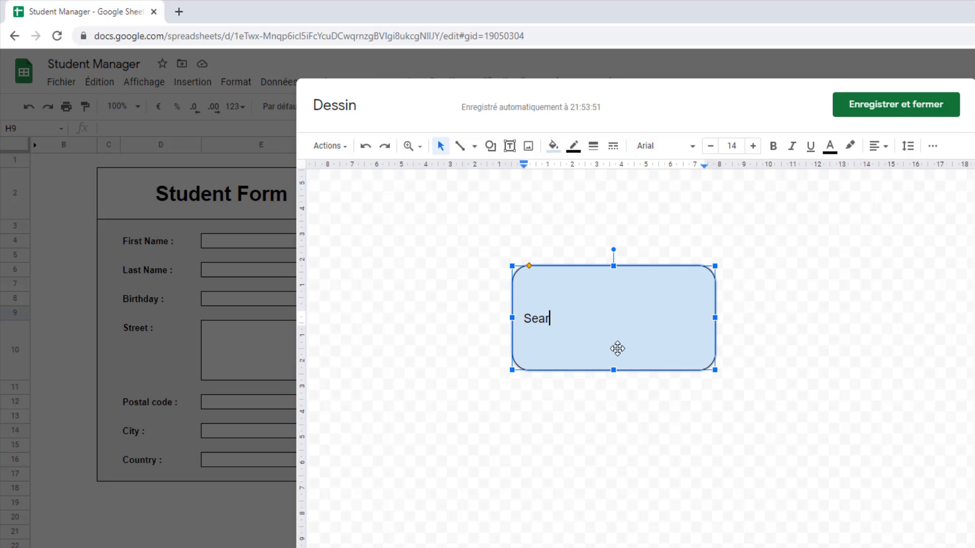
left_click(631, 280)
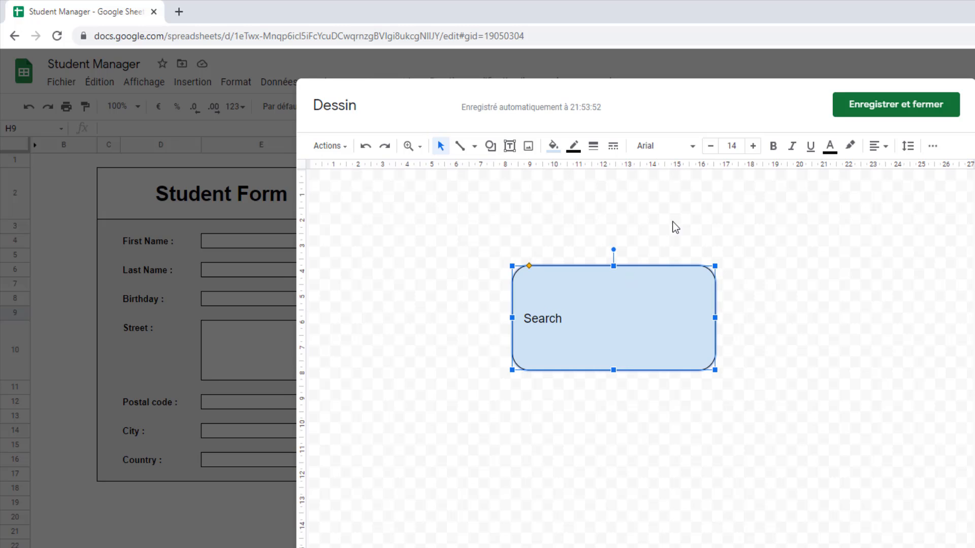
left_click(753, 146)
left_click(753, 146)
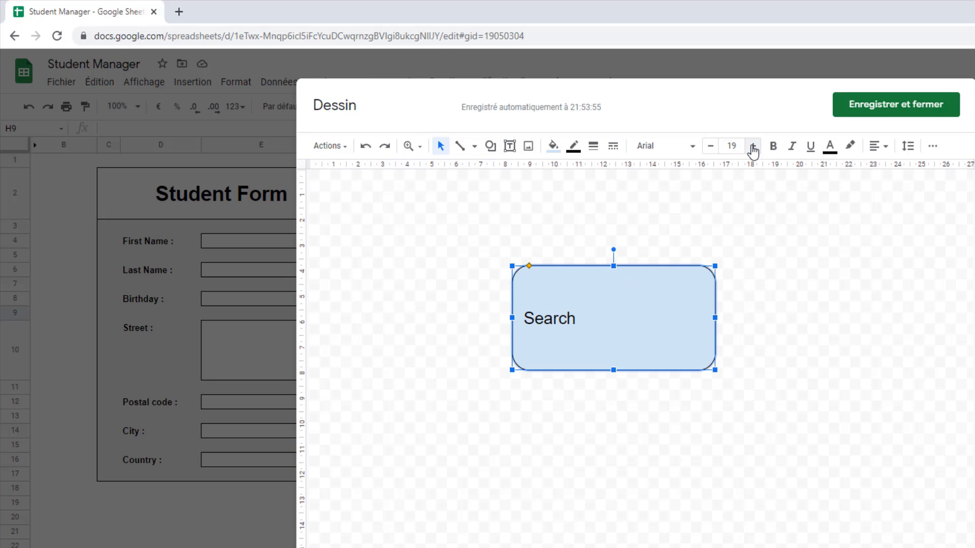
Make the "Search" label bold and set its font size to 30
left_click(752, 146)
left_click(752, 146)
left_click(752, 146)
left_click(773, 146)
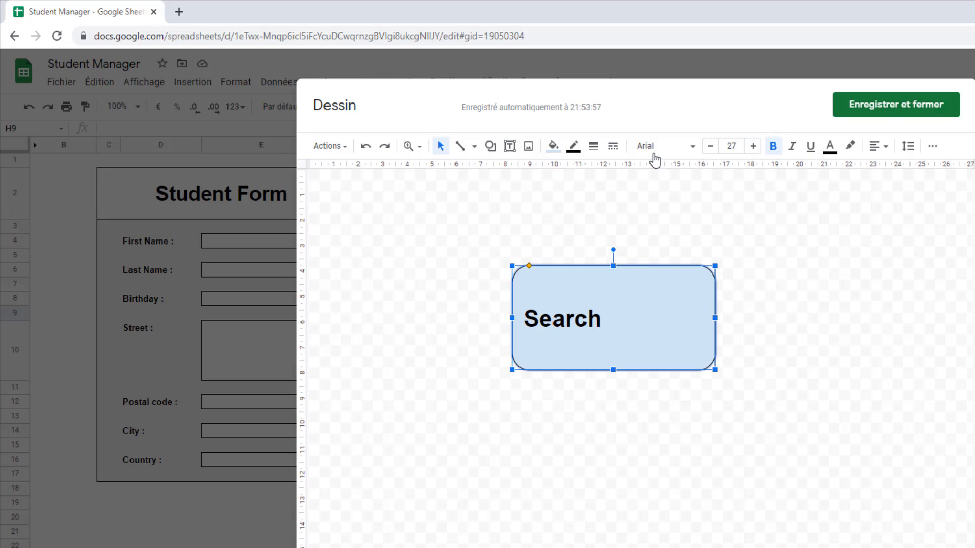
left_click(754, 147)
left_click(756, 148)
left_click(756, 148)
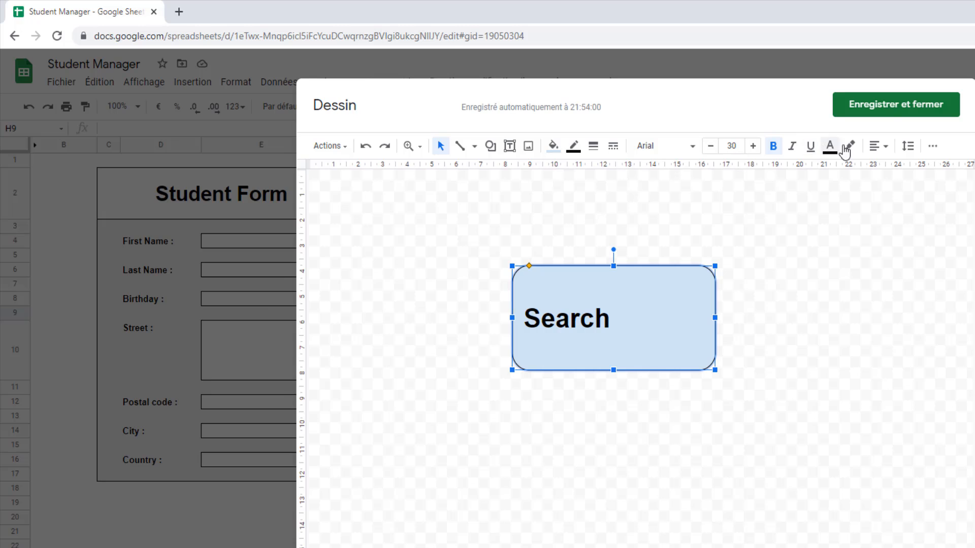
Centre the "Search" label horizontally and vertically within the rounded rectangle
left_click(883, 148)
left_click(894, 166)
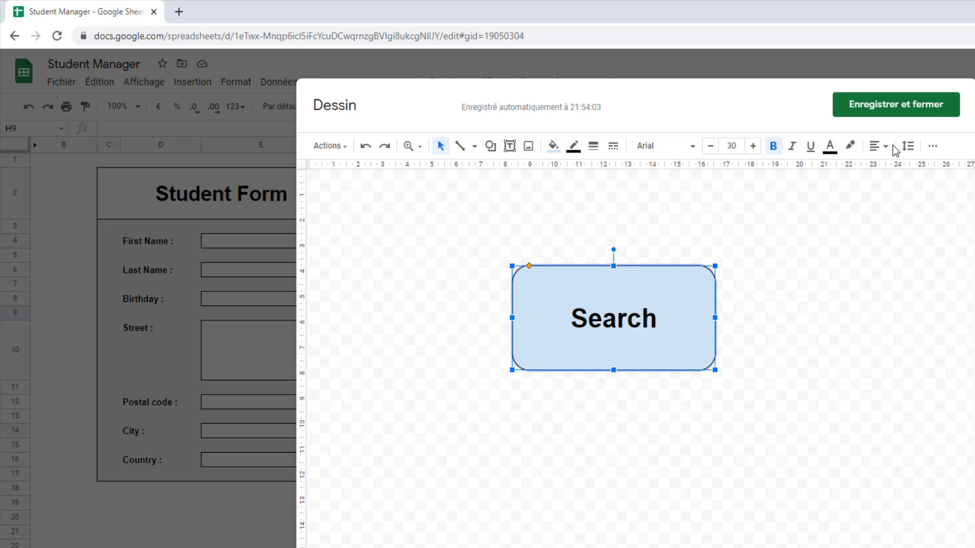
left_click(894, 148)
left_click(894, 185)
Try a white fill on the rounded rectangle, and restore the light blue fill
left_click(553, 146)
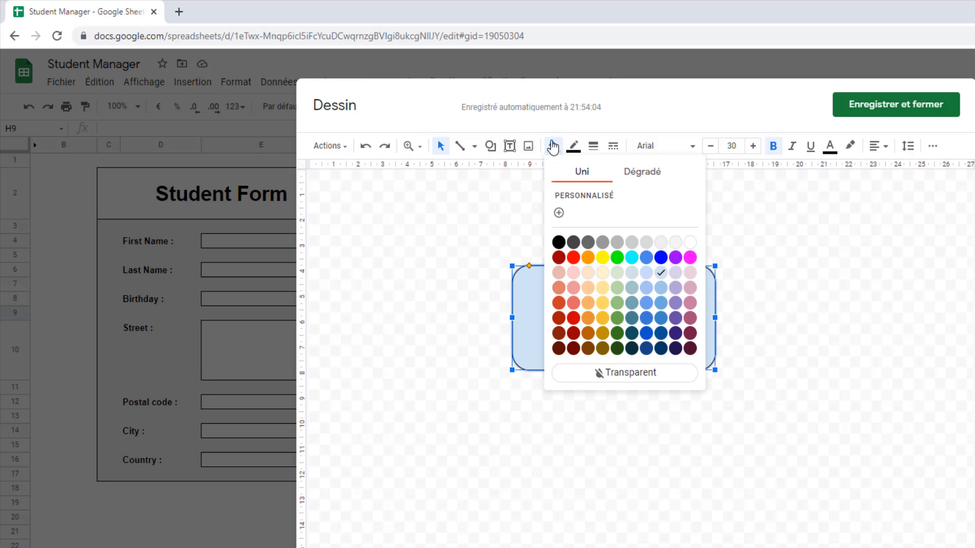
left_click(688, 243)
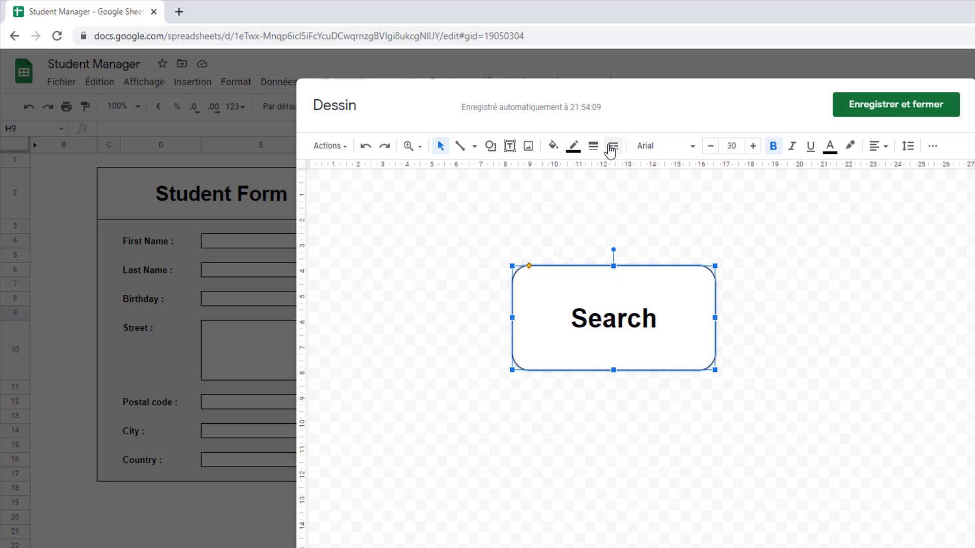
left_click(553, 146)
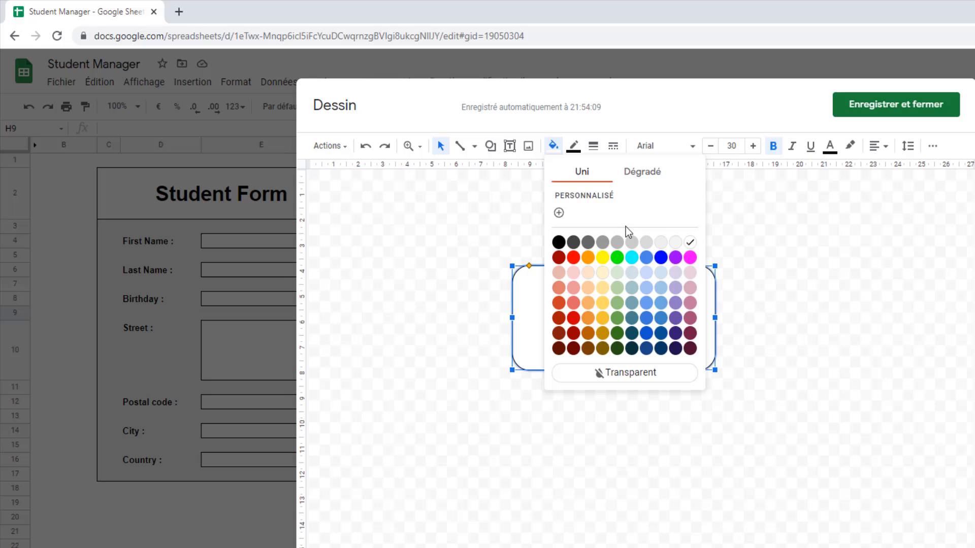
left_click(661, 273)
left_click(803, 396)
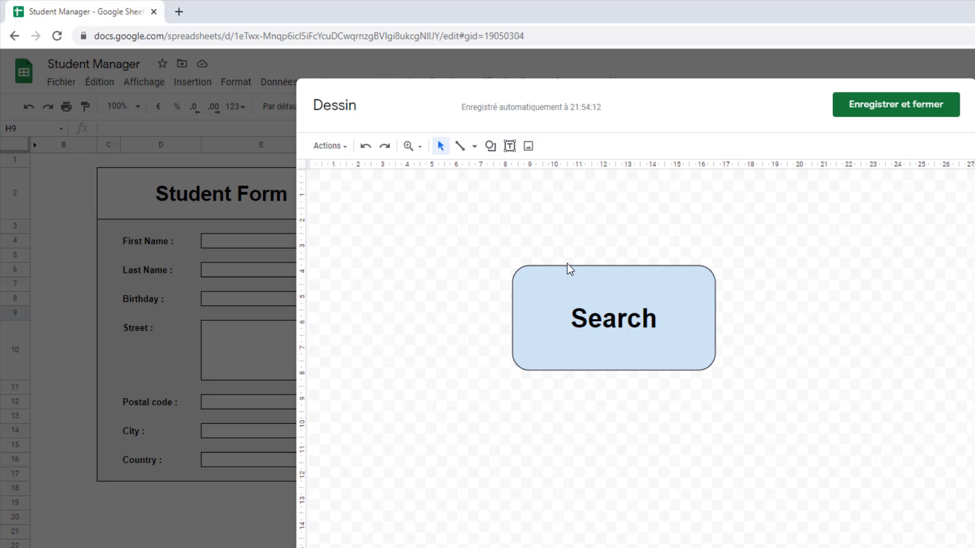
Remove the rounded rectangle's fill and refill it with the palest cornflower blue, one shade before the original light blue
left_click(540, 275)
left_click(553, 146)
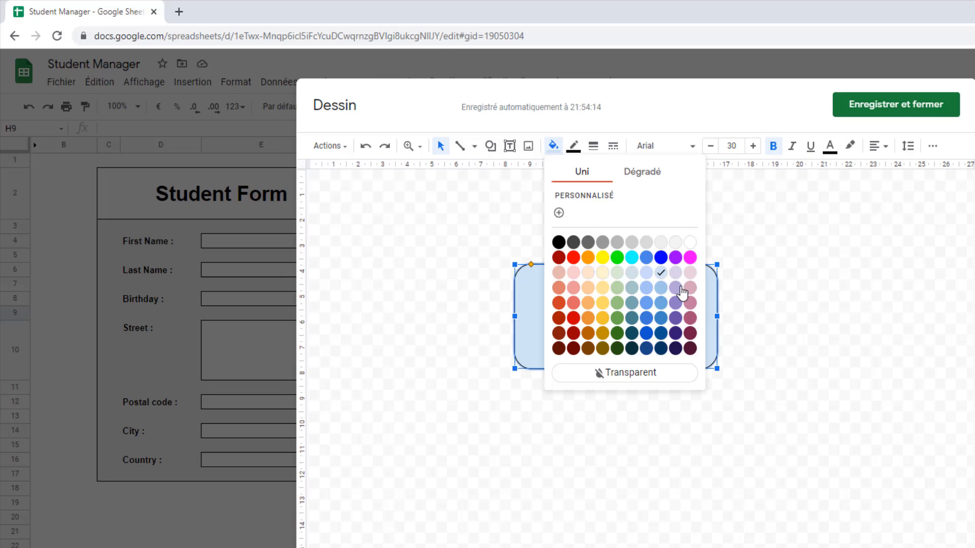
left_click(631, 374)
left_click(554, 146)
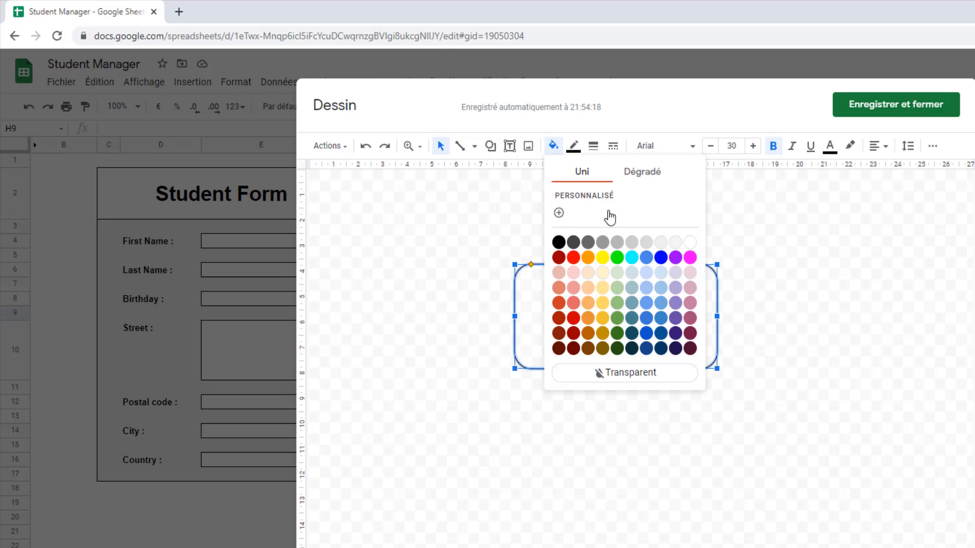
left_click(646, 273)
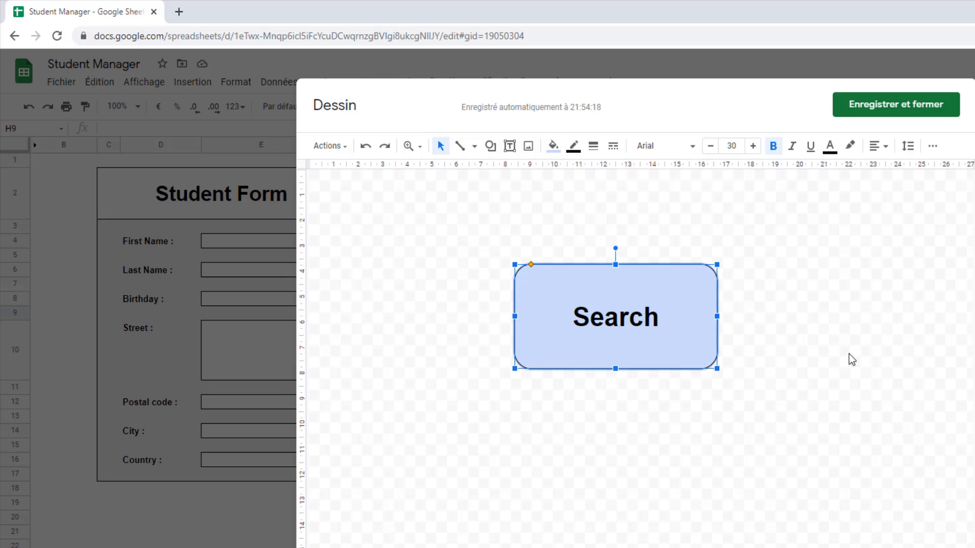
Copy the rounded rectangle, save the drawing to the sheet, and place the Search button beside the form title from column G
left_click(908, 106)
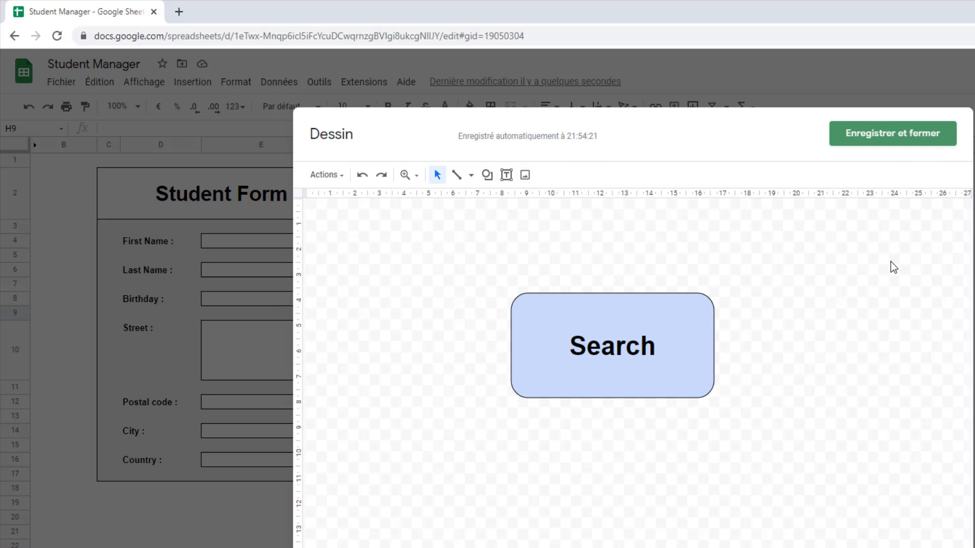
left_click(647, 328)
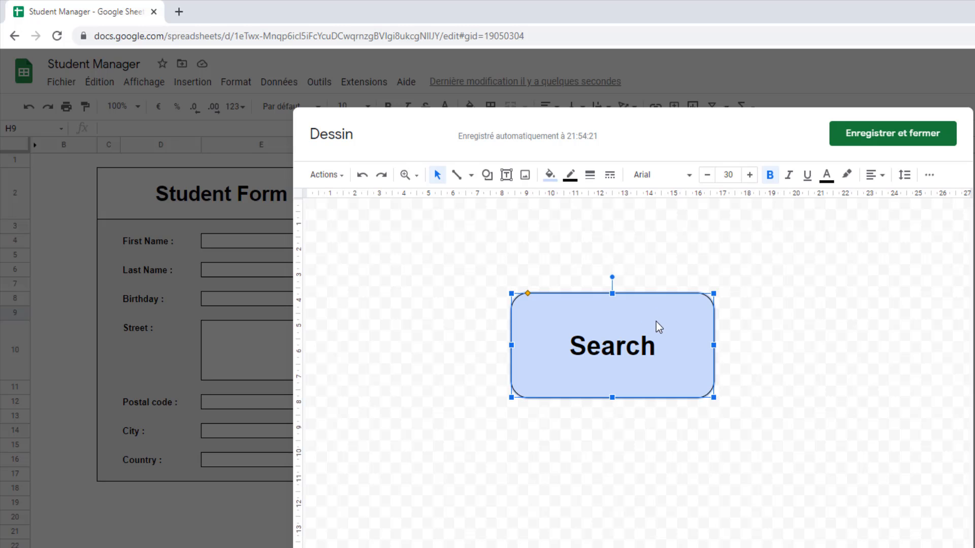
left_click(916, 142)
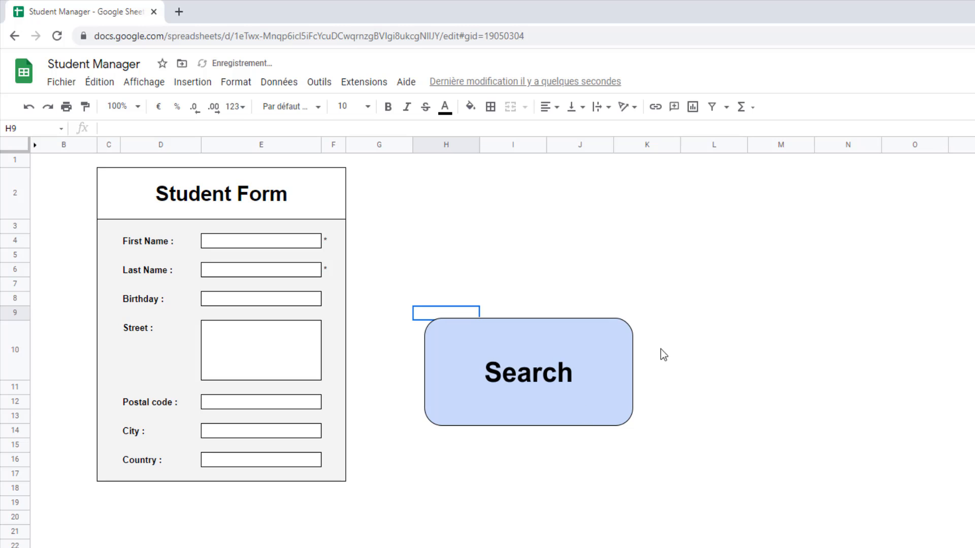
left_click(584, 351)
mouse_move(592, 363)
left_mouse_down()
mouse_move(672, 372)
mouse_move(494, 215)
mouse_move(501, 202)
left_mouse_up()
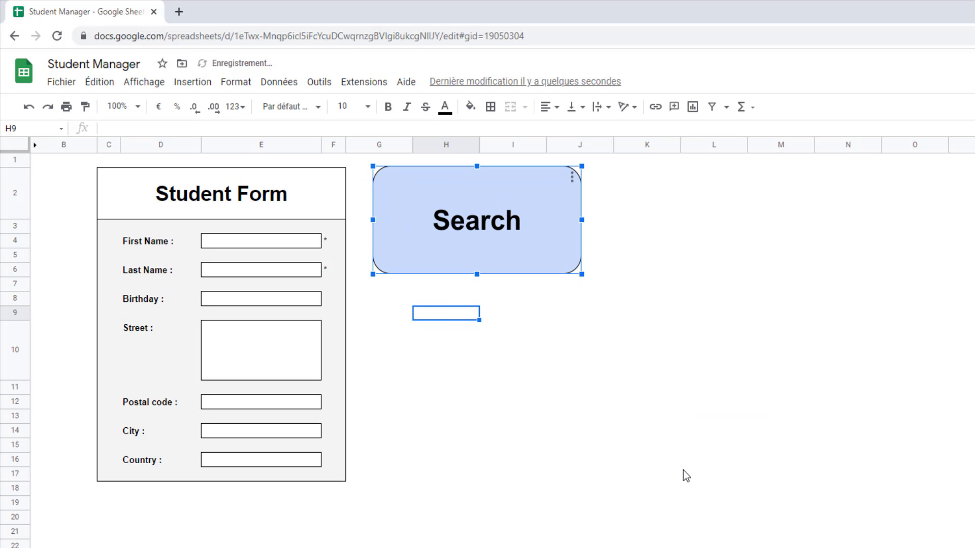
Start a new drawing from cell I10 and paste the copied Search shape into it
left_click(541, 342)
left_click(189, 82)
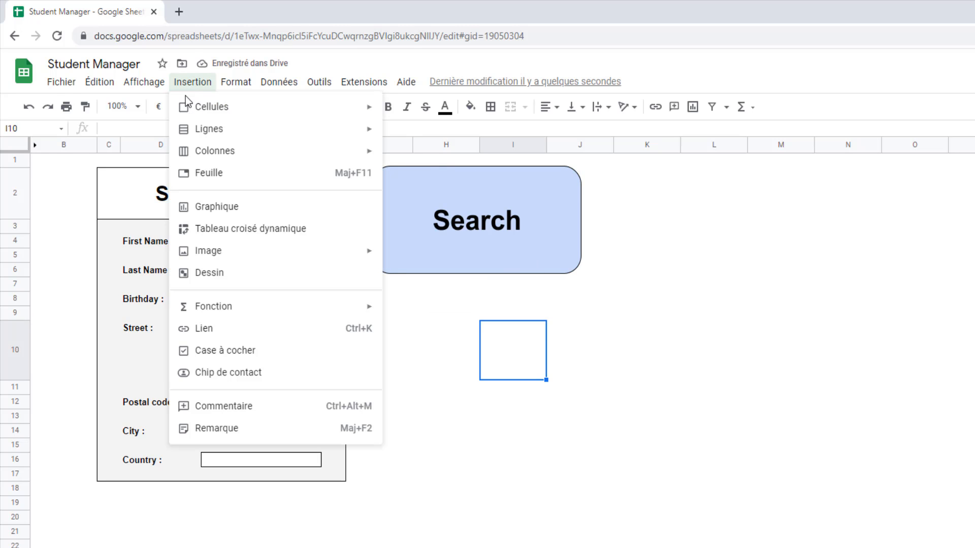
left_click(219, 274)
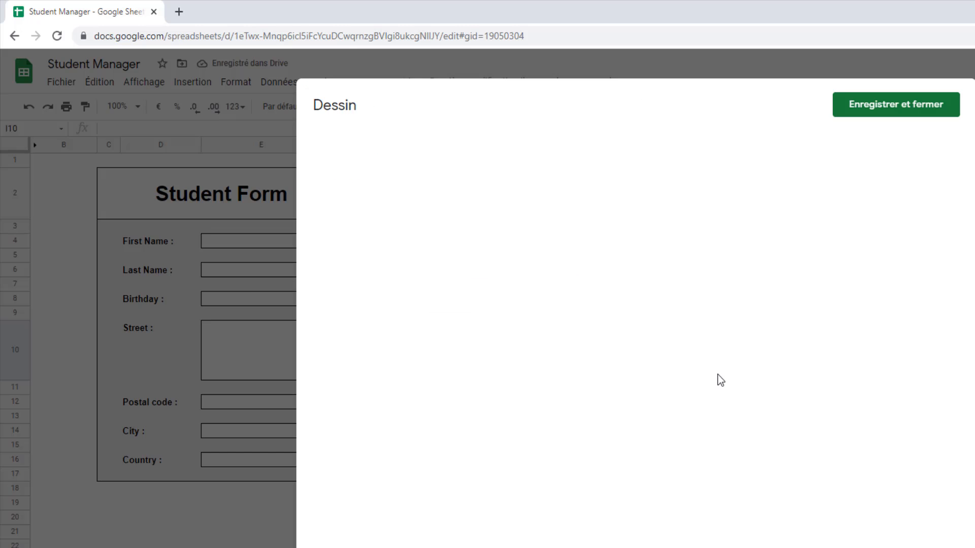
key("ctrl+v")
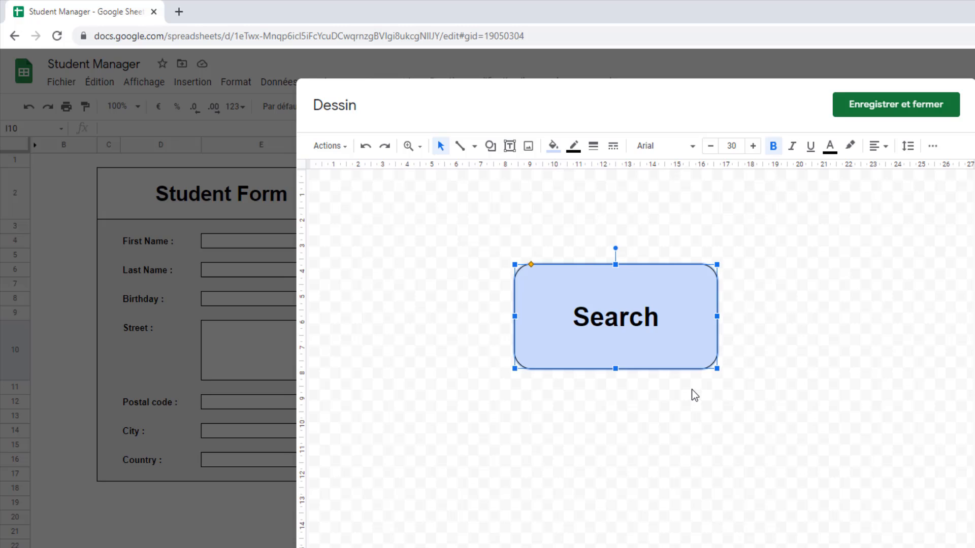
Relabel the pasted shape "Save" and place the saved drawing directly below the Search button, aligned with it
left_click(655, 325)
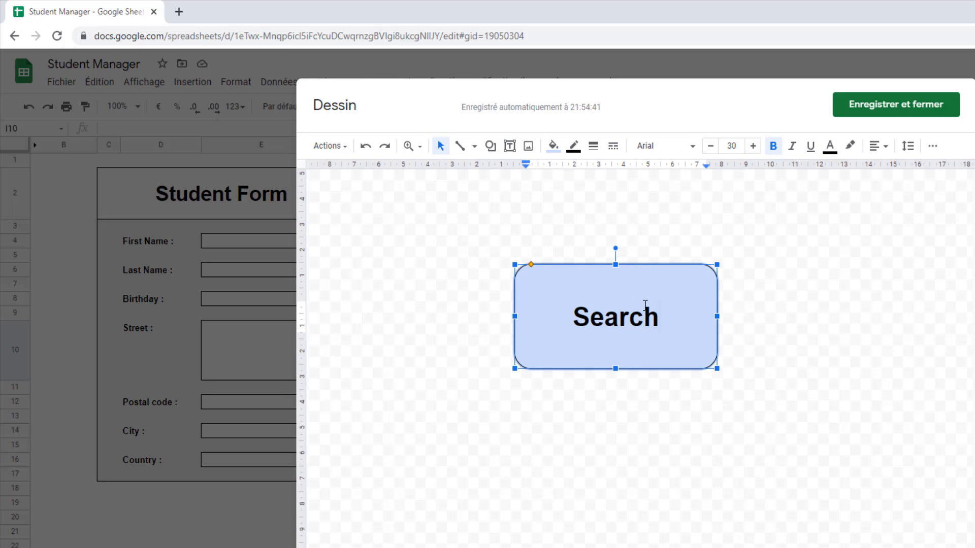
key("BackSpace")
key("BackSpace")
key("BackSpace")
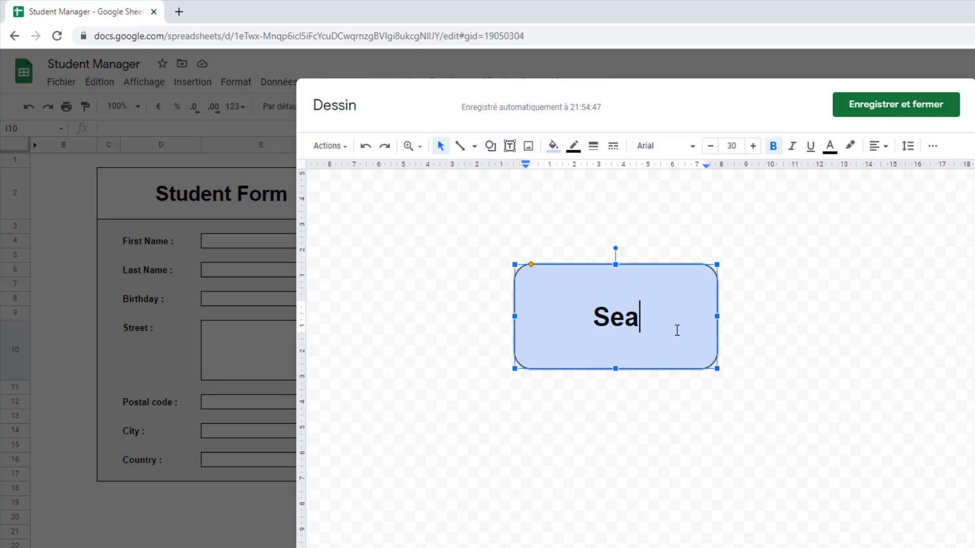
key("BackSpace")
key("BackSpace")
key("BackSpace")
type("Save")
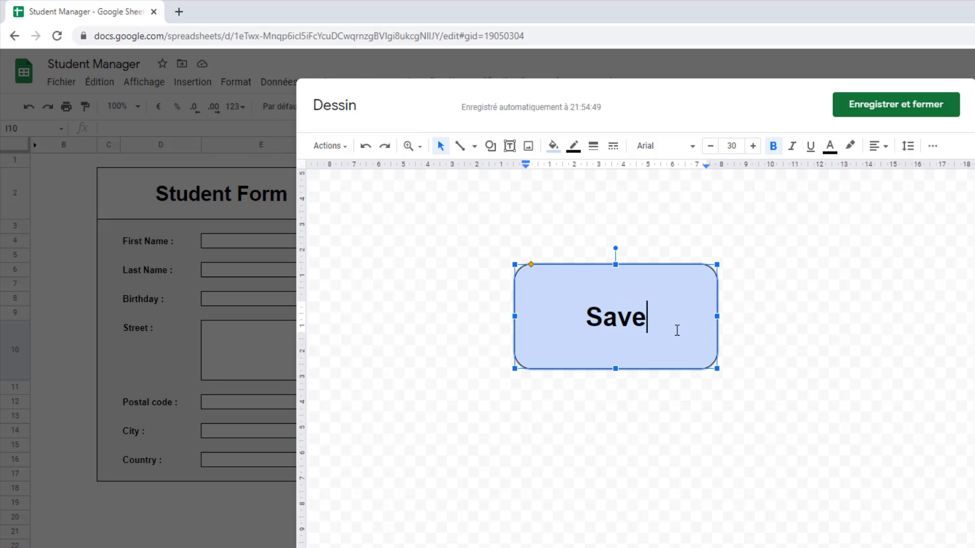
left_click(870, 108)
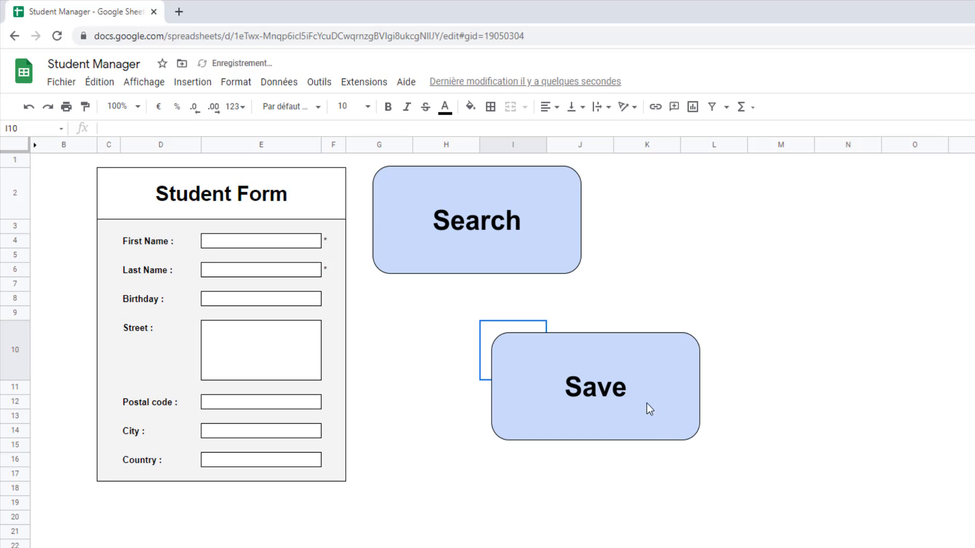
mouse_move(556, 386)
left_mouse_down()
mouse_move(456, 355)
mouse_move(442, 337)
left_mouse_up()
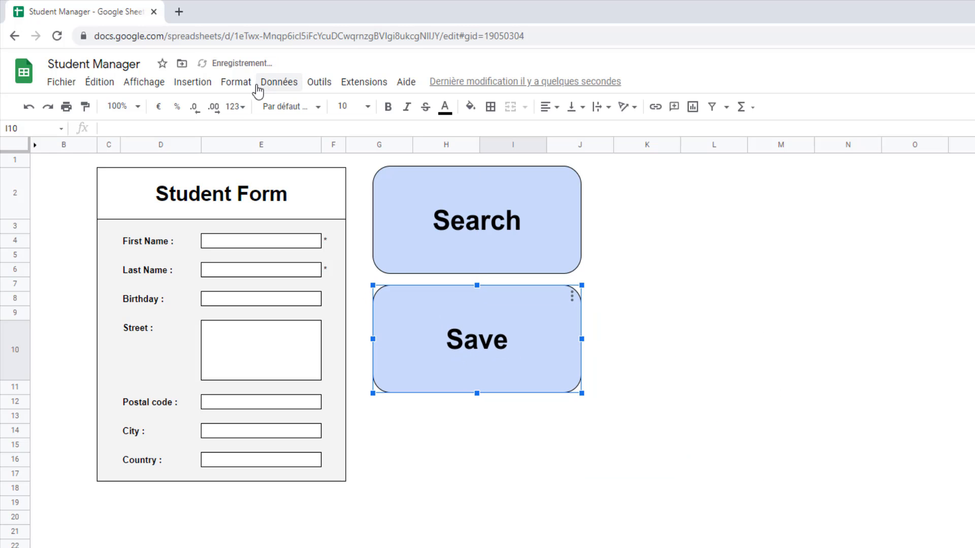
Start another drawing and paste the copied Search shape into it
left_click(195, 82)
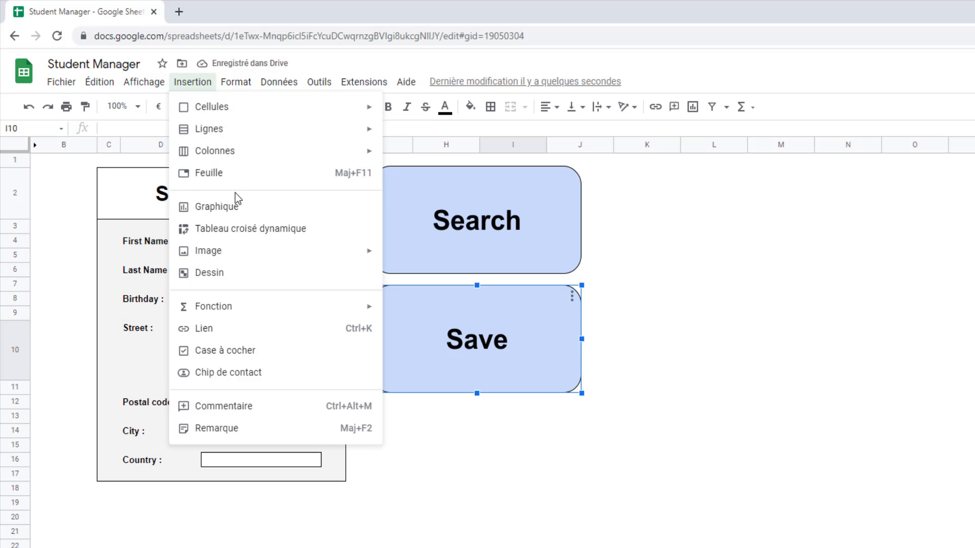
left_click(245, 277)
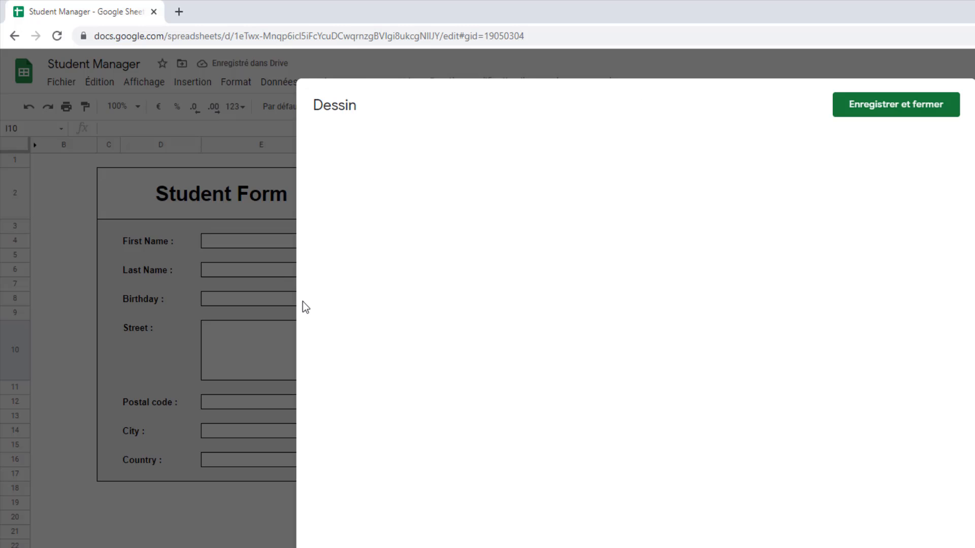
key("ctrl+v")
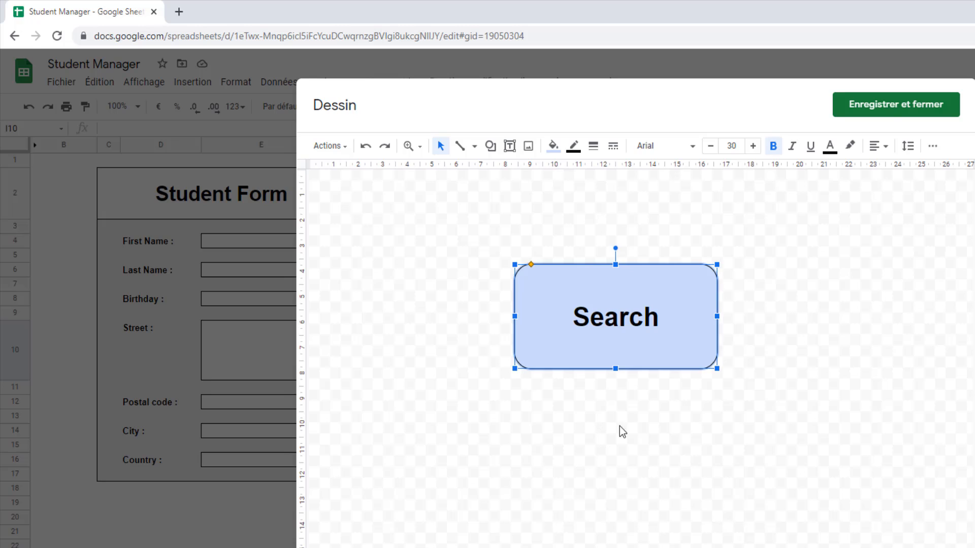
Replace the pasted shape's label with "Delete" and save the drawing to the sheet
double_click(654, 325)
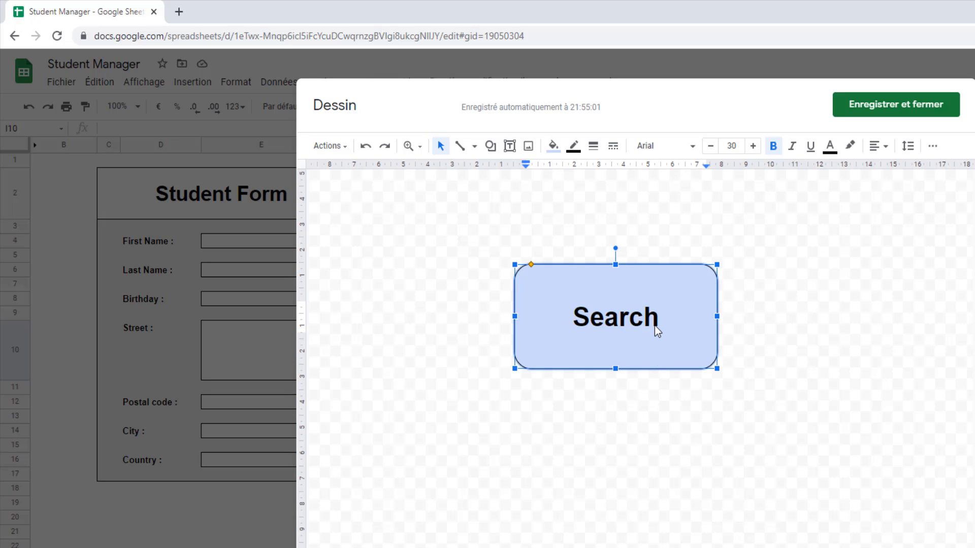
key("BackSpace")
key("BackSpace")
key("BackSpace")
key("BackSpace")
key("BackSpace")
key("BackSpace")
type("Delete")
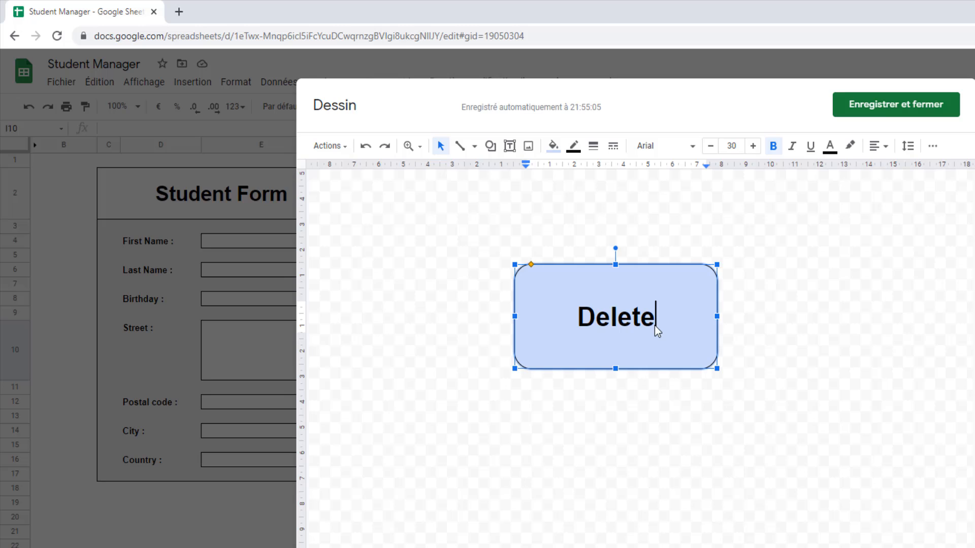
left_click(877, 105)
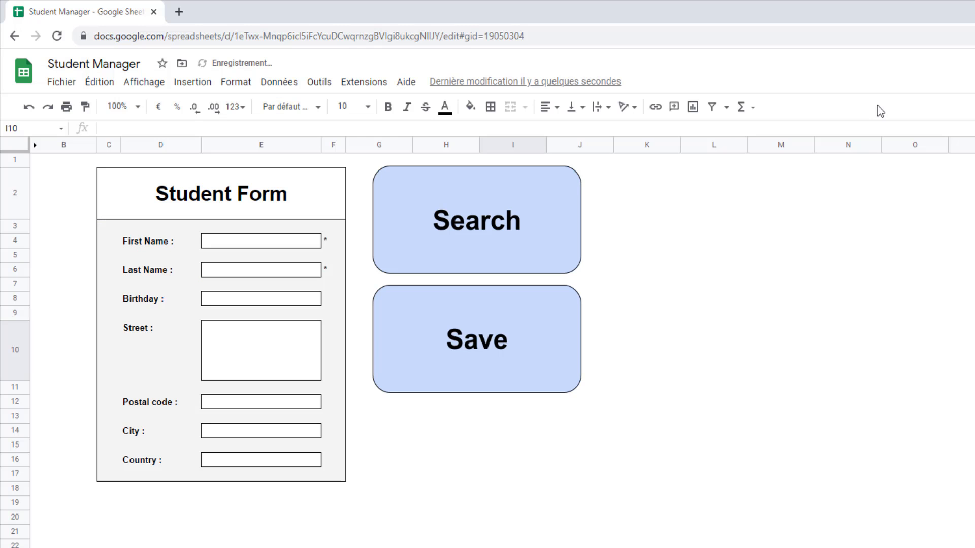
Move the Delete button directly below the Save button and align their edges
left_click(644, 376)
left_click_drag(649, 378, 523, 445)
left_click(723, 471)
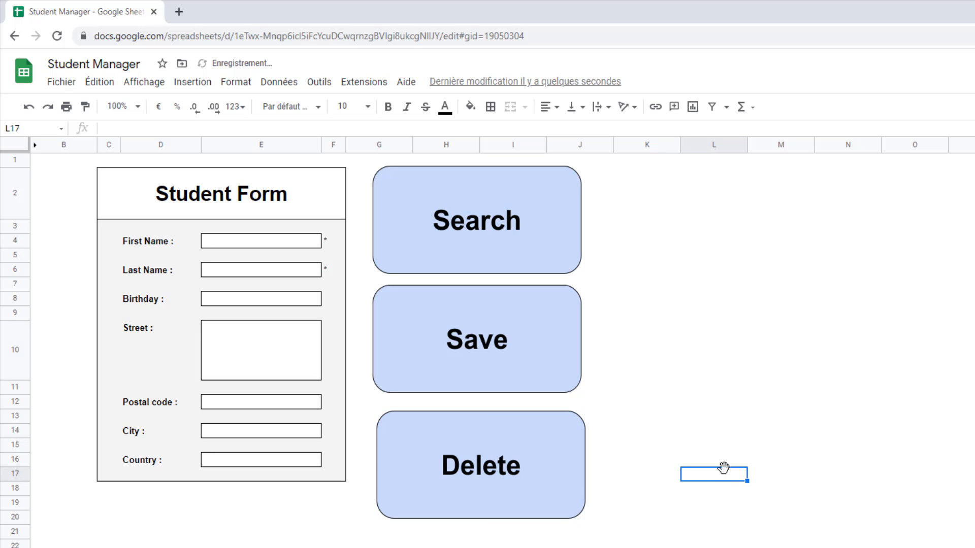
left_click(483, 467)
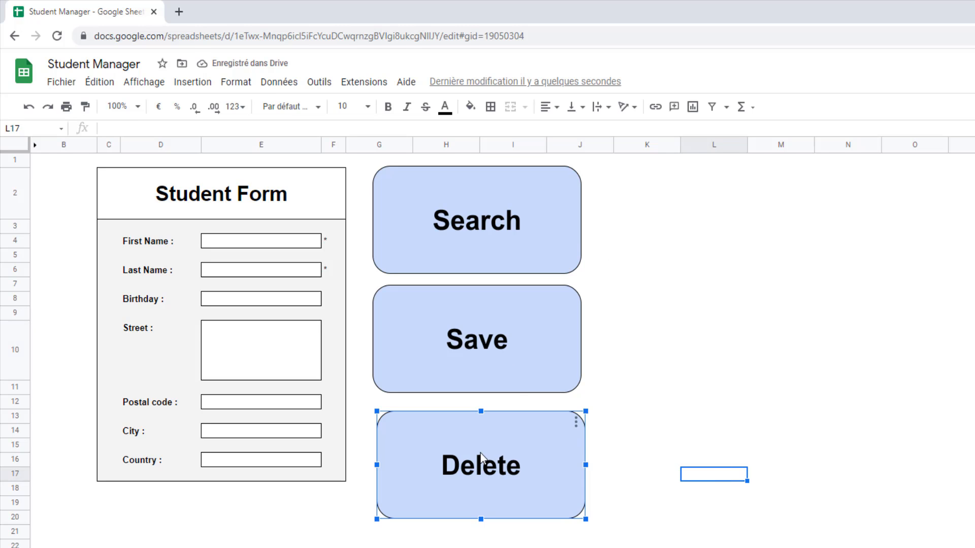
left_click_drag(488, 437, 483, 433)
Try to shrink the Search, Save and Delete buttons together as one selection
left_click(521, 337, "shift")
left_click(549, 237, "shift")
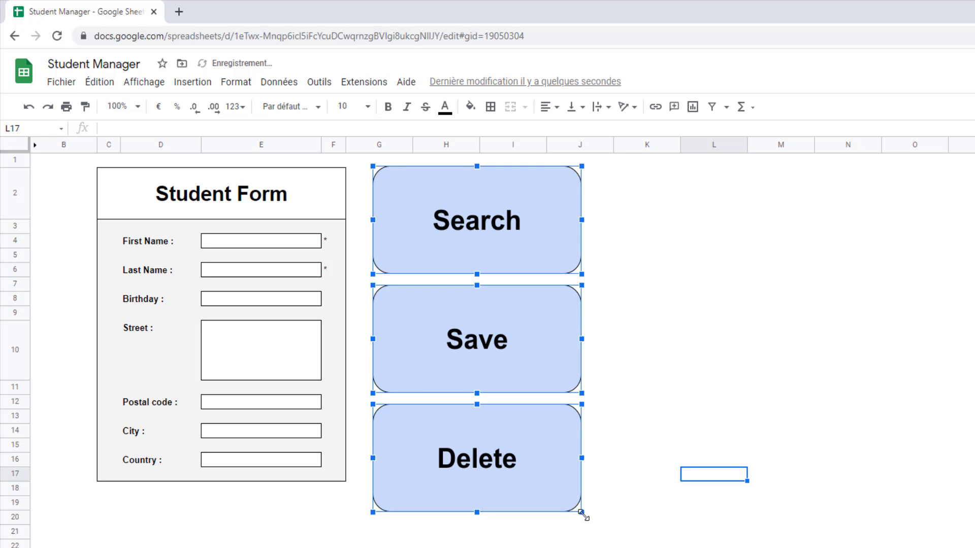
left_click_drag(582, 512, 447, 442)
left_click_drag(448, 409, 553, 466)
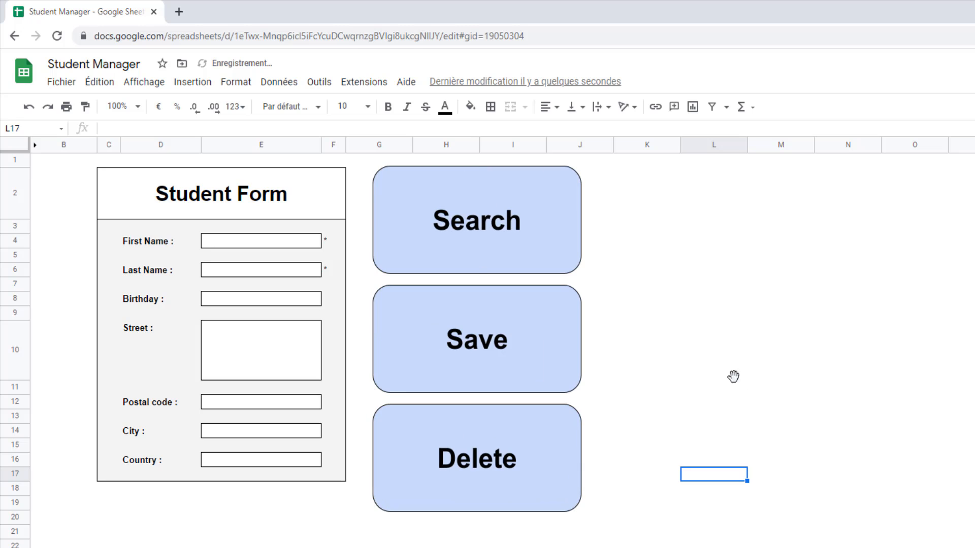
left_click(731, 387)
Shrink the Search button proportionally to about half its size, ending at the edge of column H
left_click(578, 262)
left_click_drag(582, 274, 479, 219)
left_click(523, 255)
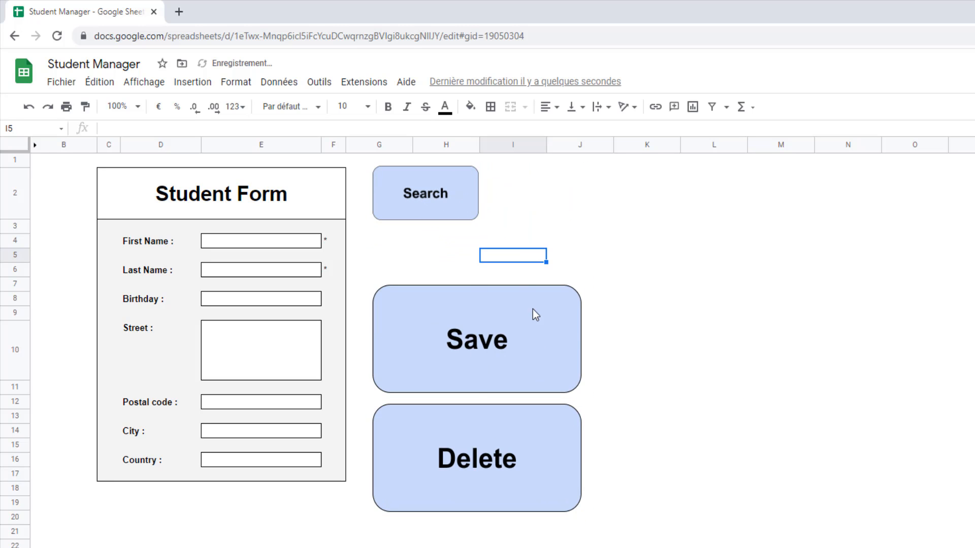
Move the Save button up beneath the Search button and shrink it to the same size
left_click(483, 305)
left_click_drag(443, 317, 442, 276)
left_click_drag(579, 350, 475, 284)
left_click(510, 356)
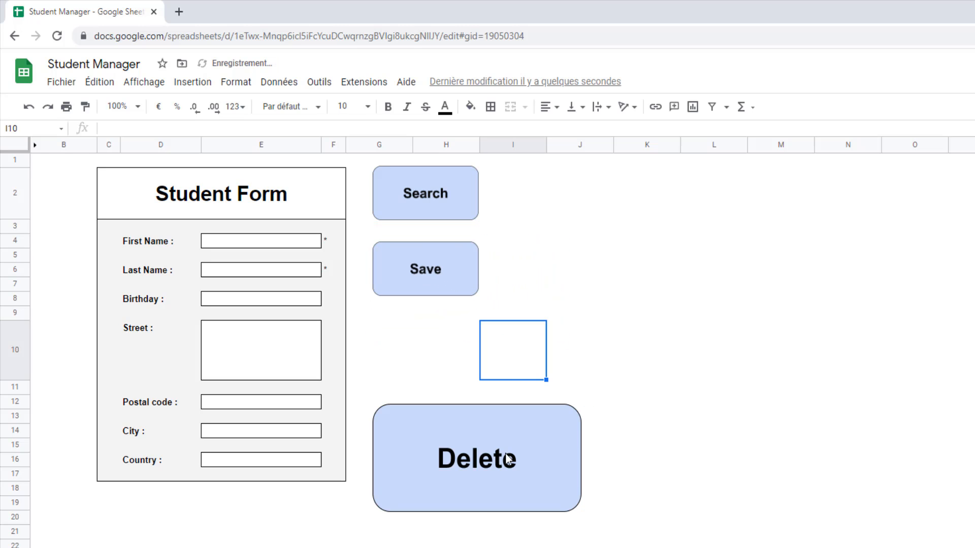
Move the Delete button up beneath the Save button and shrink it to about the same size
left_click(495, 459)
left_click_drag(459, 433, 459, 355)
left_click_drag(581, 434, 476, 379)
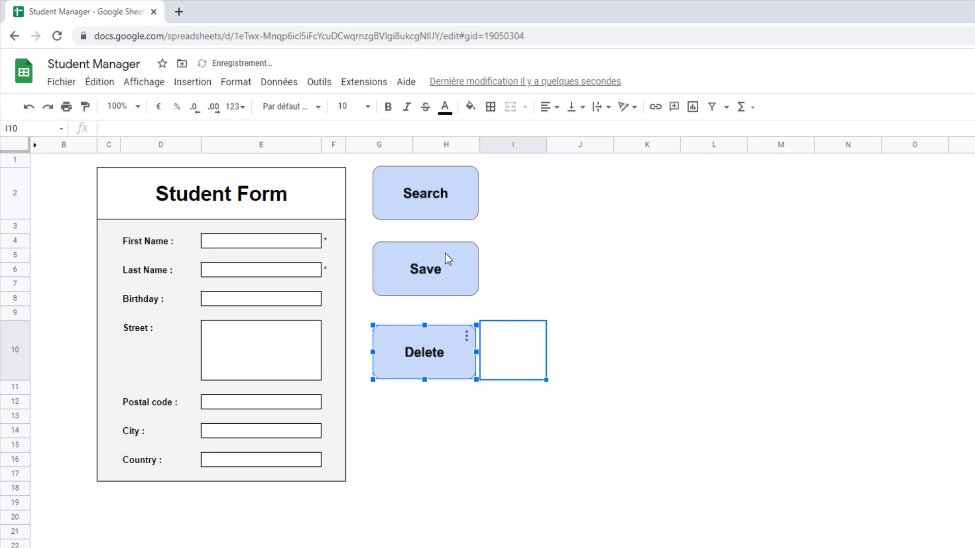
Move the Save and Delete buttons up so the three buttons stack beneath Search with small, even gaps
left_click(433, 264)
left_click_drag(433, 264, 436, 253)
left_click(430, 346)
left_click_drag(430, 346, 433, 318)
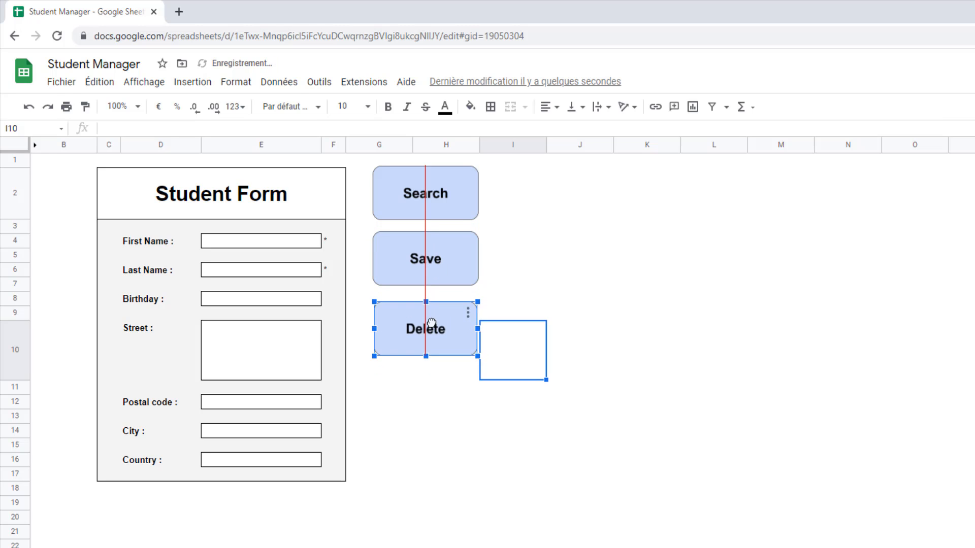
double_click(431, 321)
left_click(950, 118)
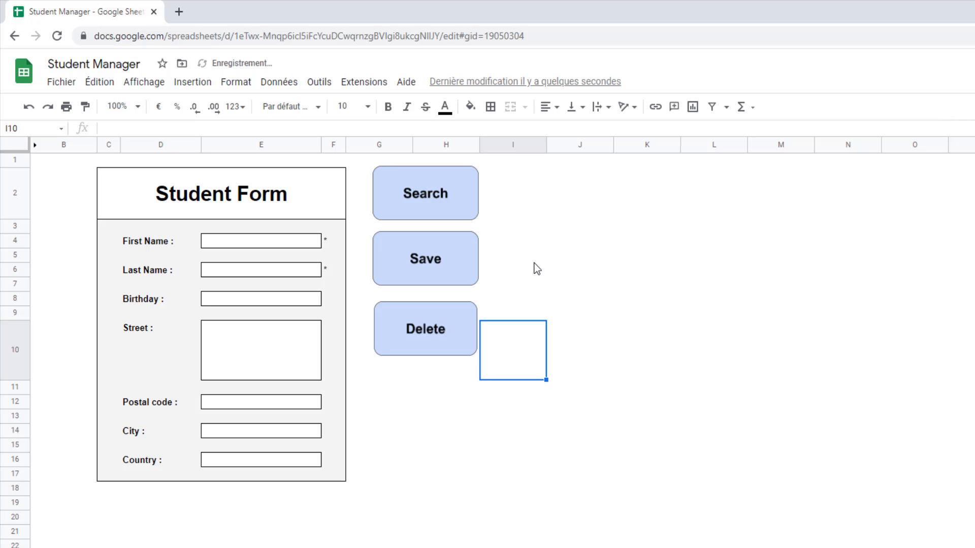
left_click(435, 309)
left_click_drag(435, 307, 435, 304)
left_click(668, 407)
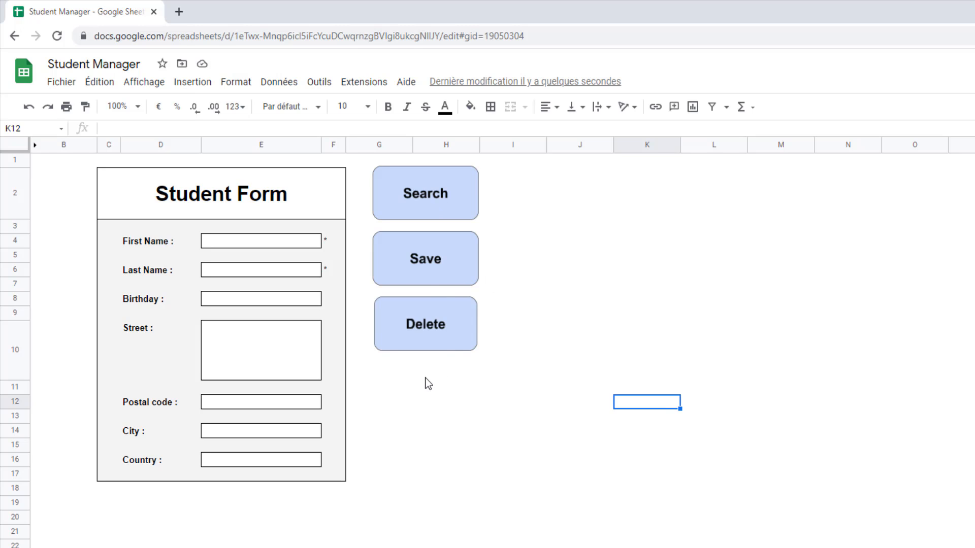
Shrink the Search button to about three quarters of its size, and move Save up beneath it at the same reduced size
left_click(458, 210)
left_click_drag(478, 220, 445, 203)
left_click_drag(447, 256, 438, 243)
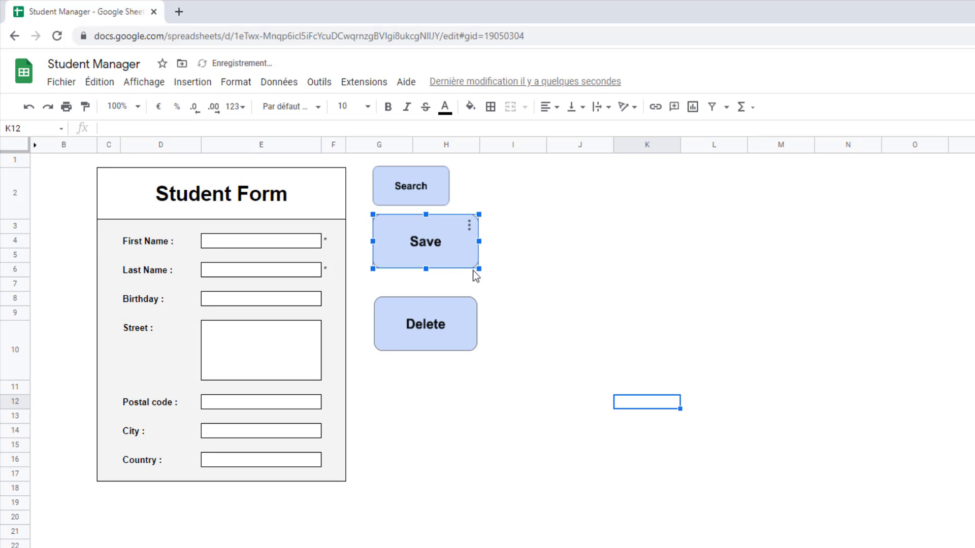
left_click_drag(477, 269, 449, 254)
Shrink the Delete button to match Save and move it up beneath Save, leaving the same gap as between Search and Save
left_click(426, 319)
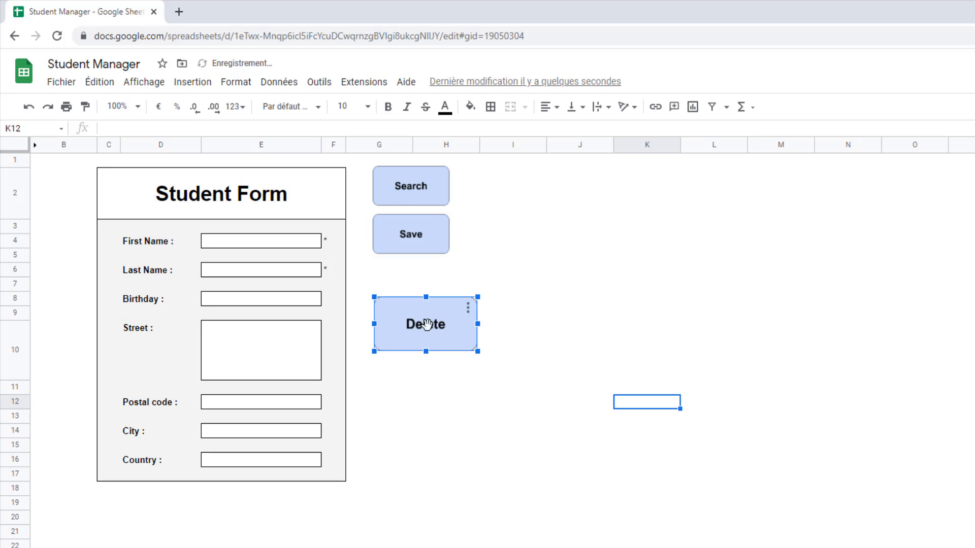
left_click_drag(425, 319, 425, 296)
left_click_drag(478, 327, 453, 303)
left_click(511, 356)
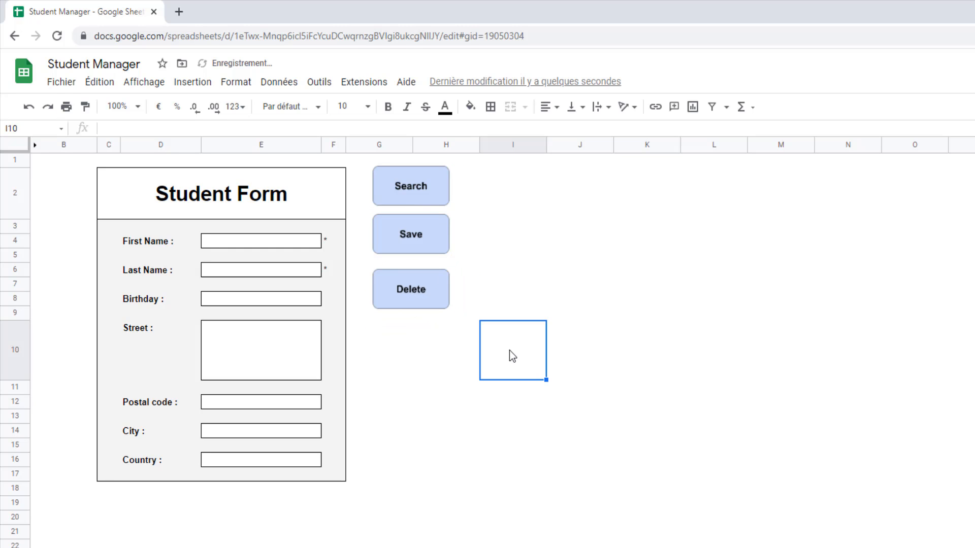
left_click_drag(435, 296, 437, 288)
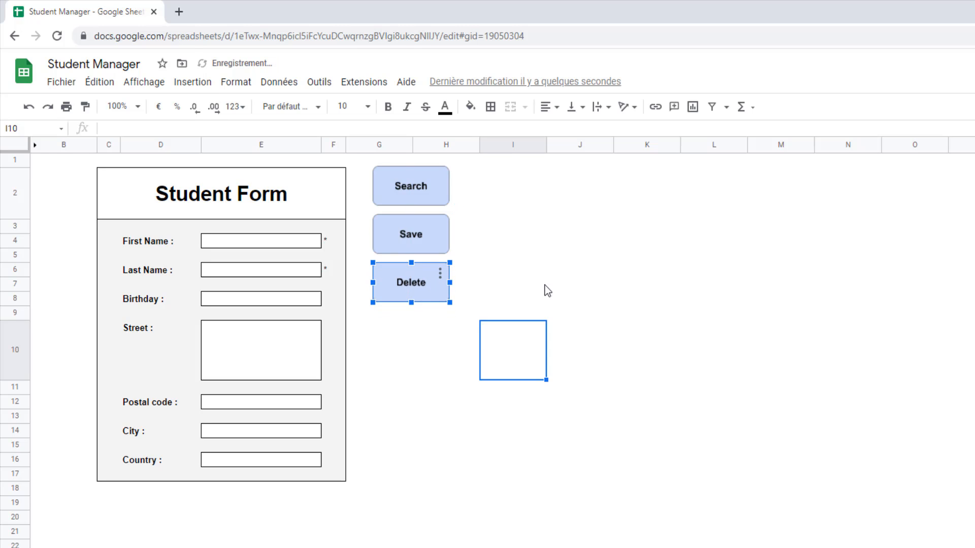
left_click(408, 370)
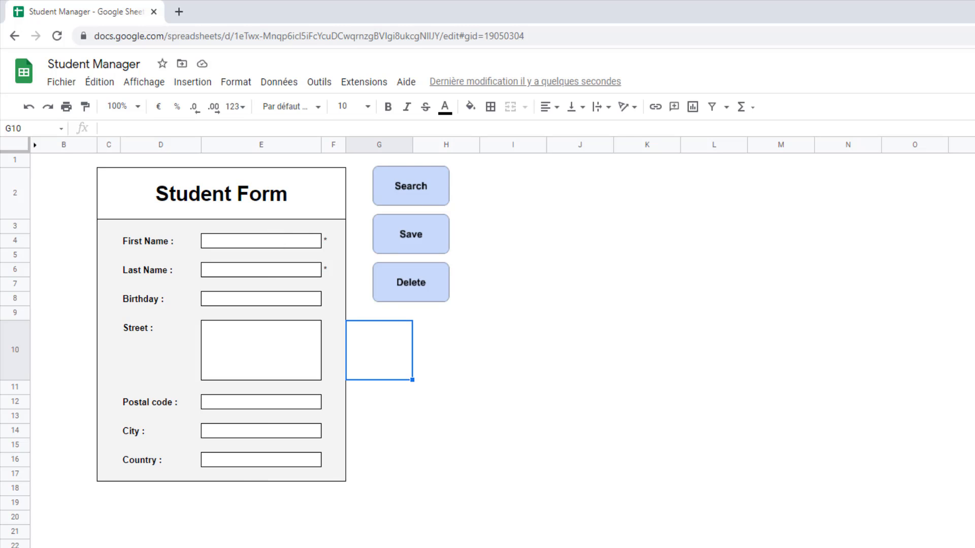
key("ctrl+shift+Page_Down")
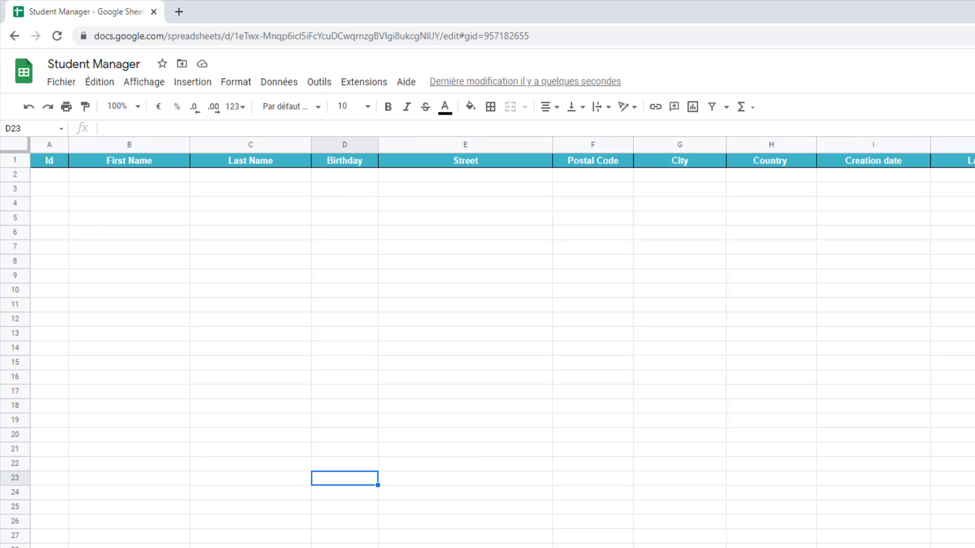
key("ctrl+shift+Page_Up")
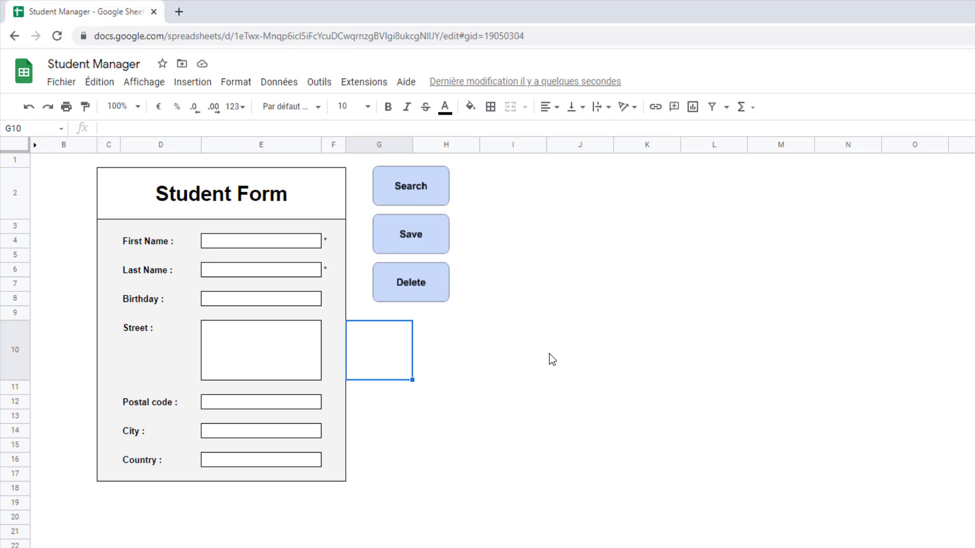